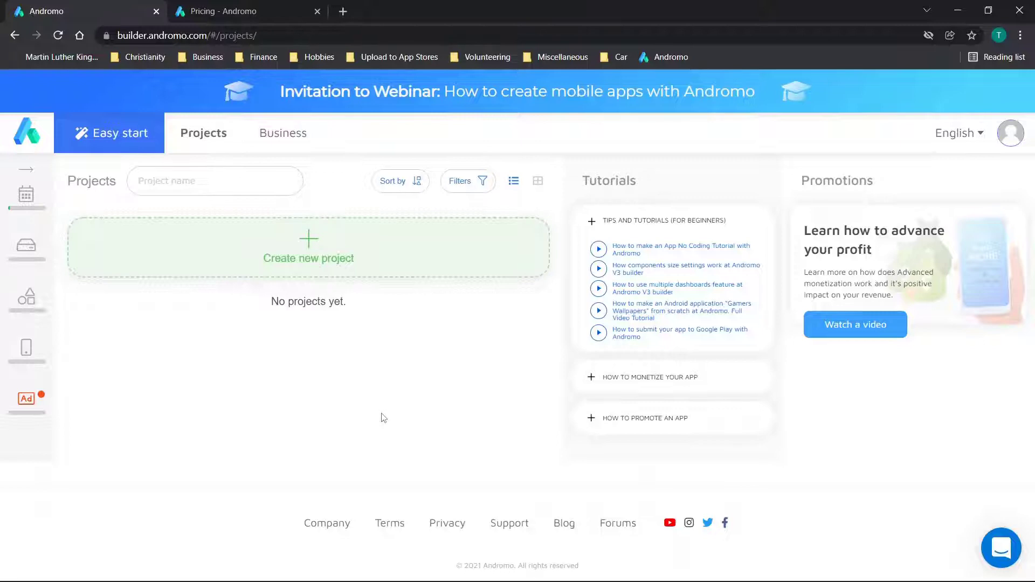
pyautogui.click(301, 6)
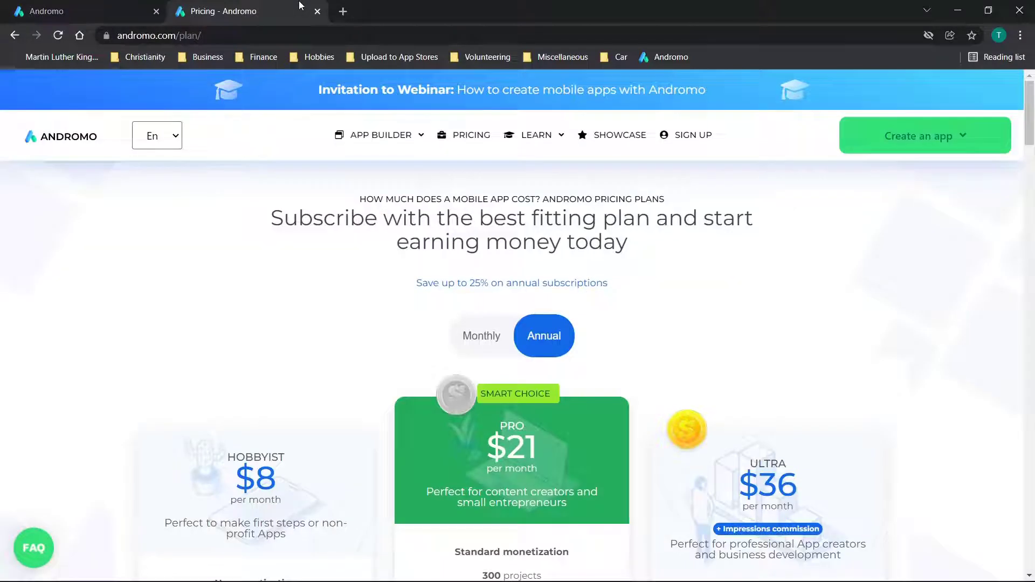
pyautogui.scroll(-3, 398, 205)
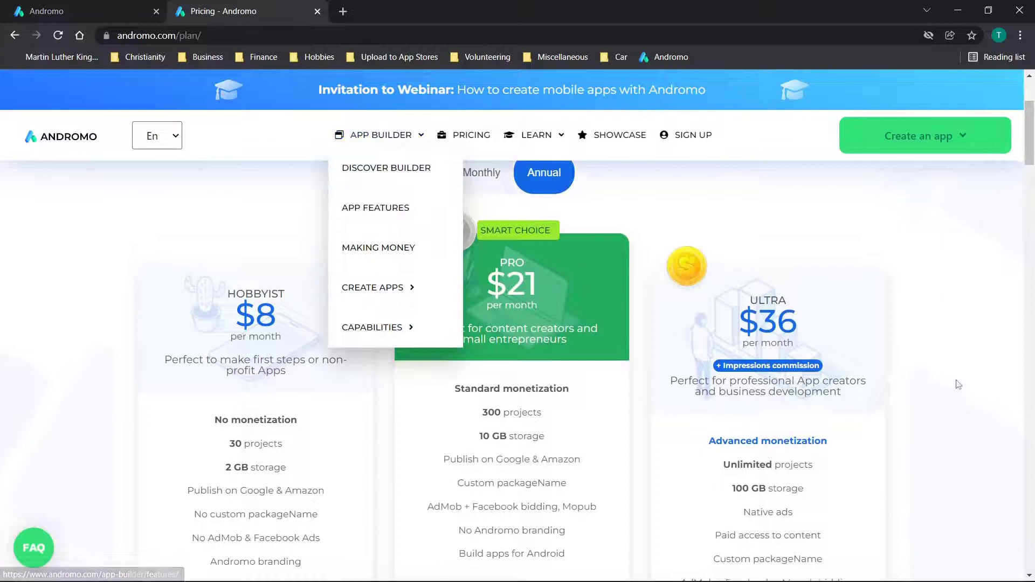
pyautogui.scroll(-1, 958, 385)
pyautogui.scroll(-1, 904, 395)
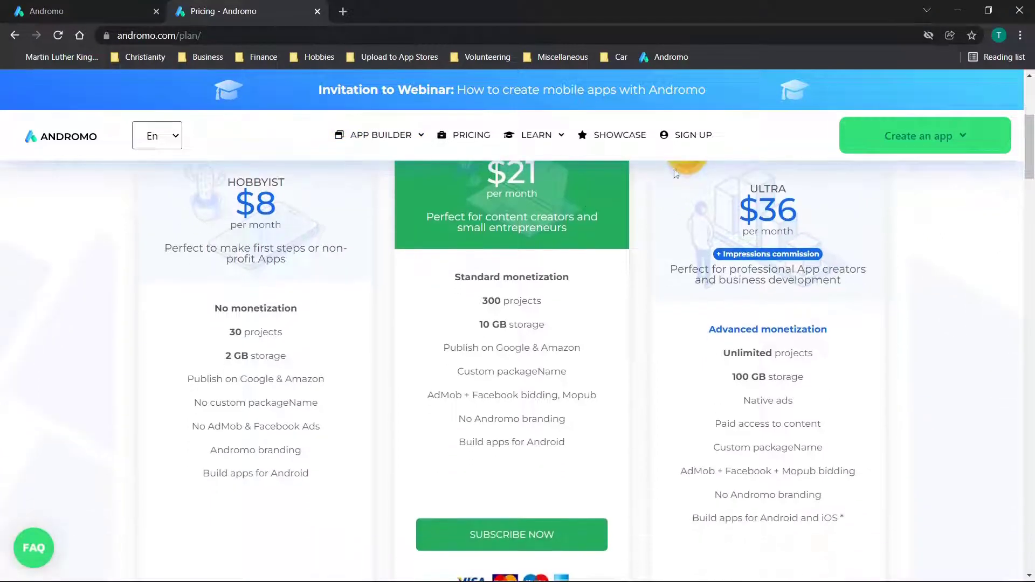
pyautogui.scroll(1, 449, 253)
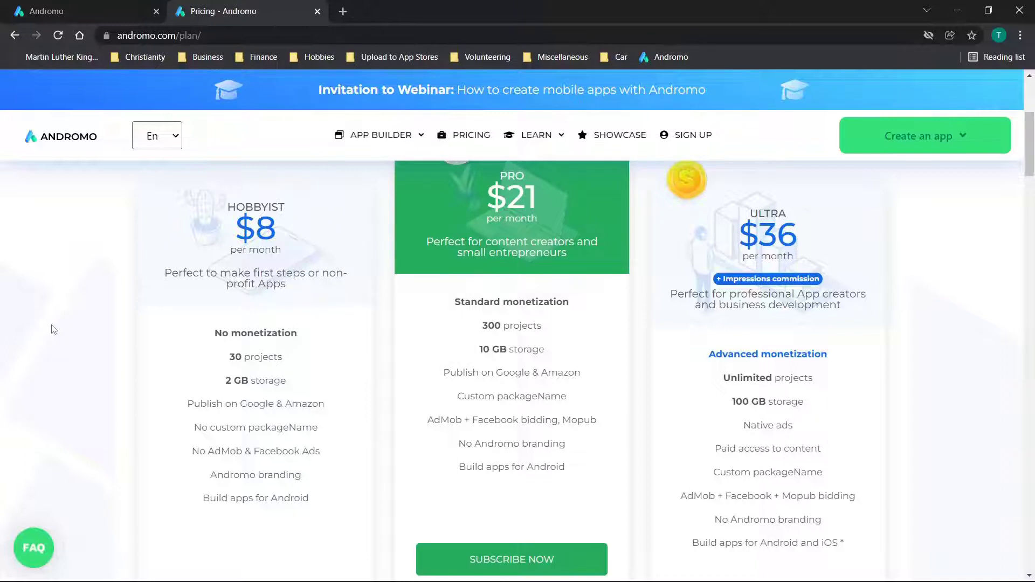
pyautogui.scroll(1, 669, 347)
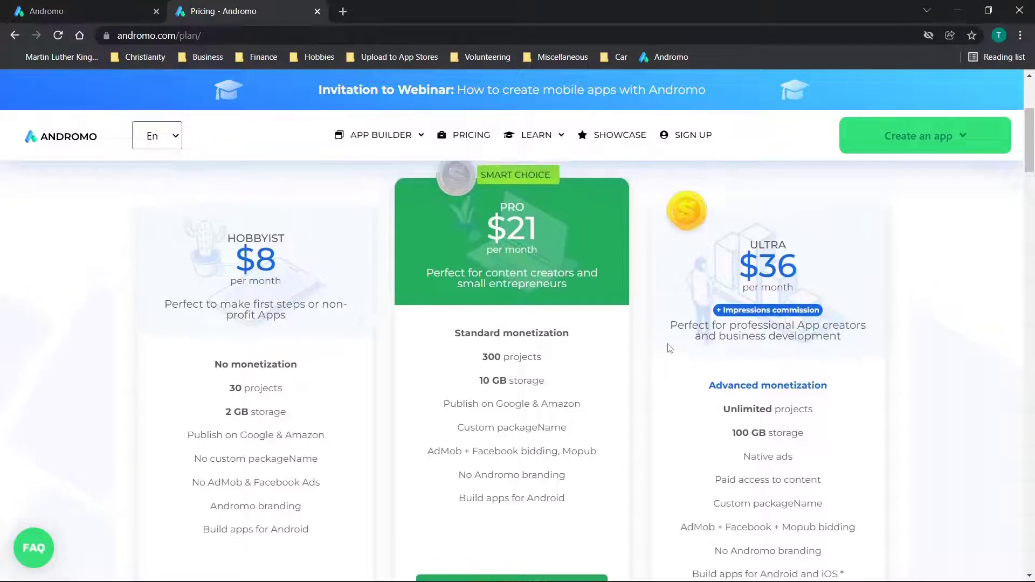
pyautogui.scroll(-1, 668, 348)
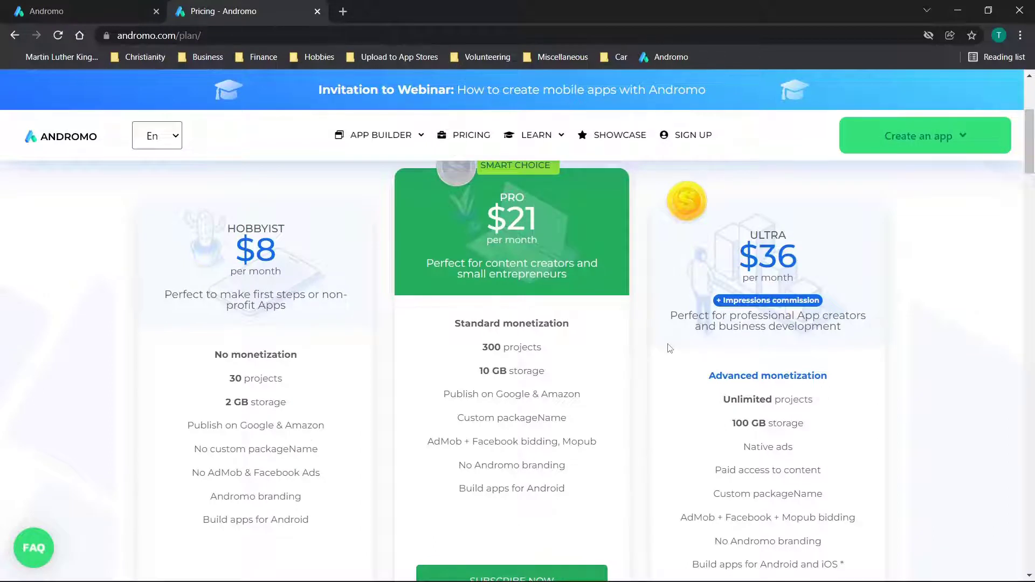
pyautogui.scroll(-1, 440, 427)
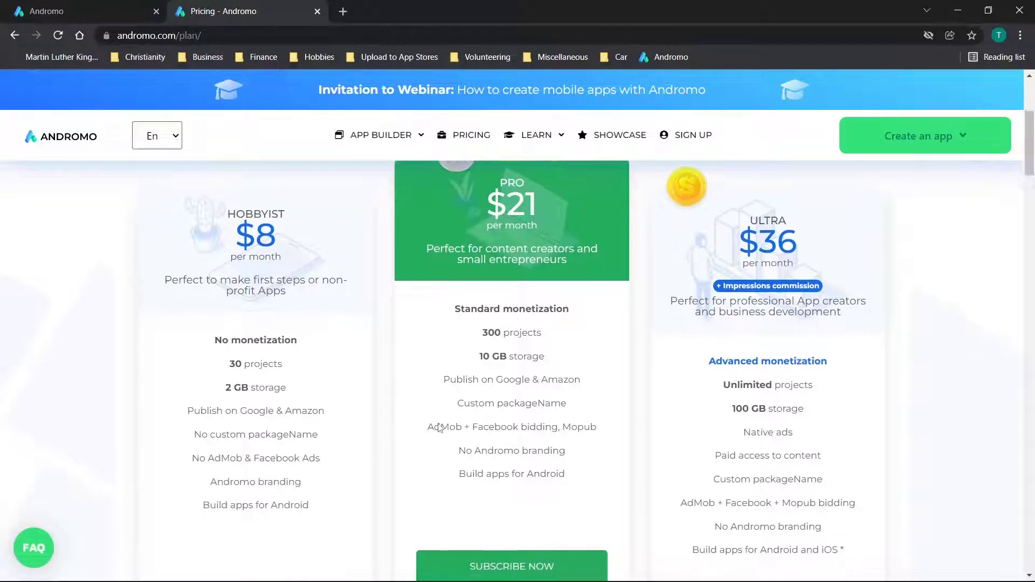
pyautogui.scroll(1, 440, 427)
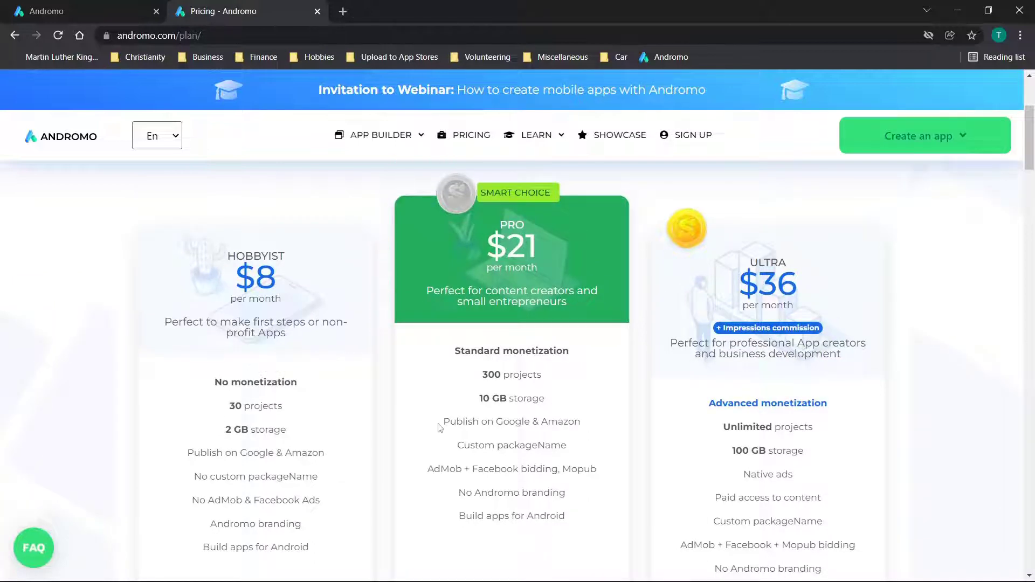
pyautogui.scroll(-1, 439, 428)
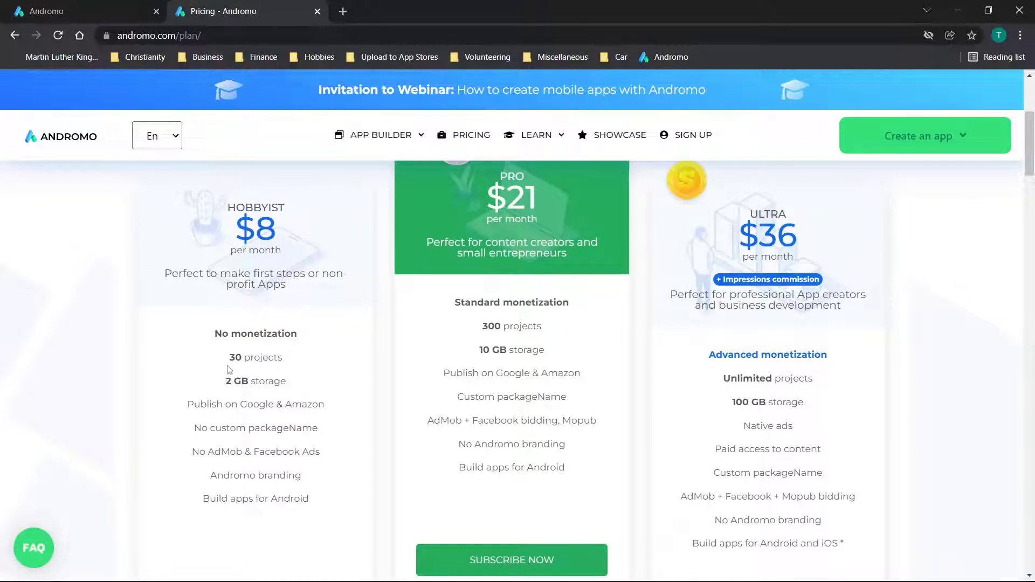
pyautogui.scroll(-1, 248, 404)
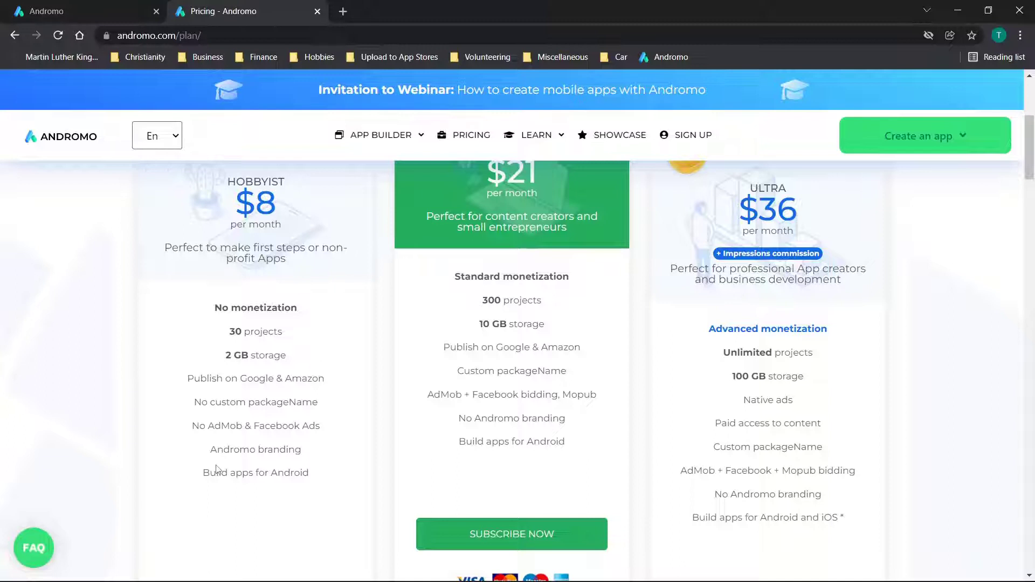
pyautogui.scroll(2, 515, 317)
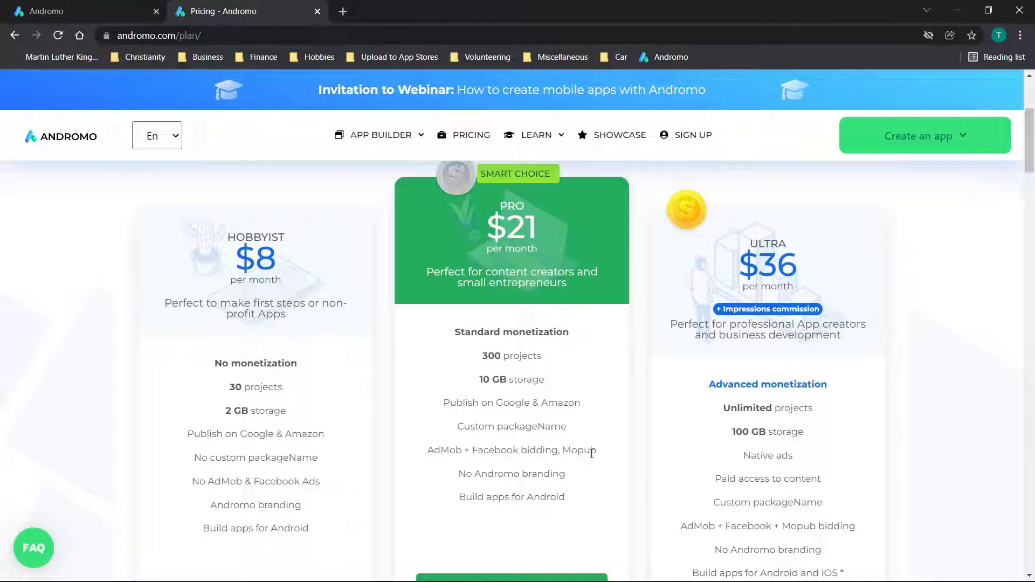
pyautogui.scroll(-1, 595, 454)
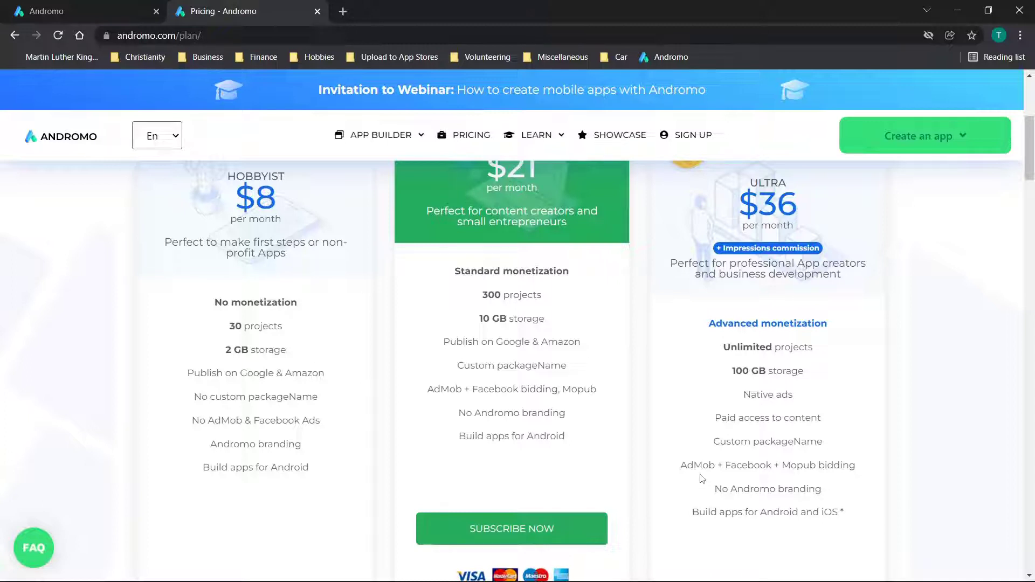
pyautogui.scroll(-1, 701, 478)
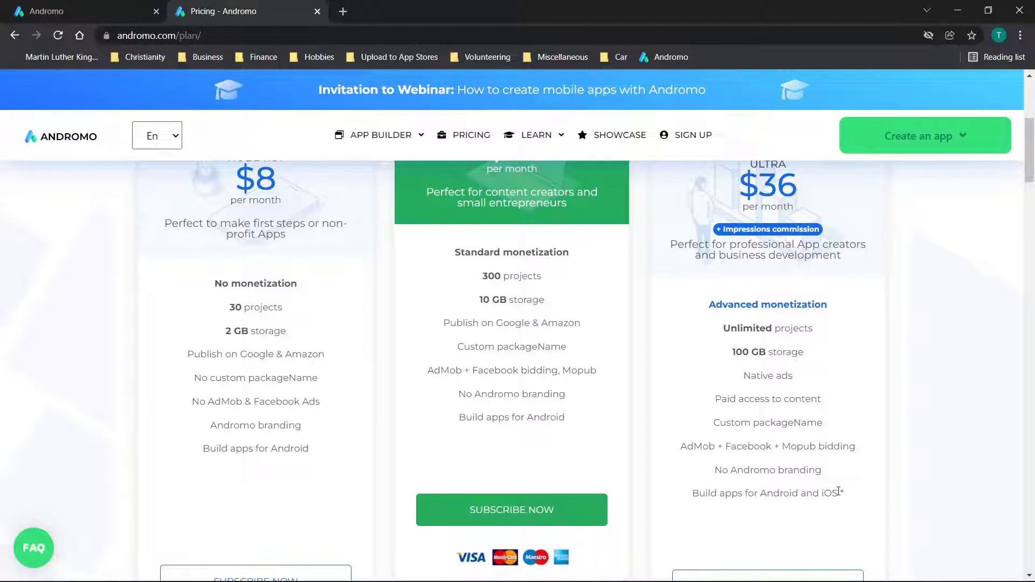
pyautogui.scroll(-1, 839, 492)
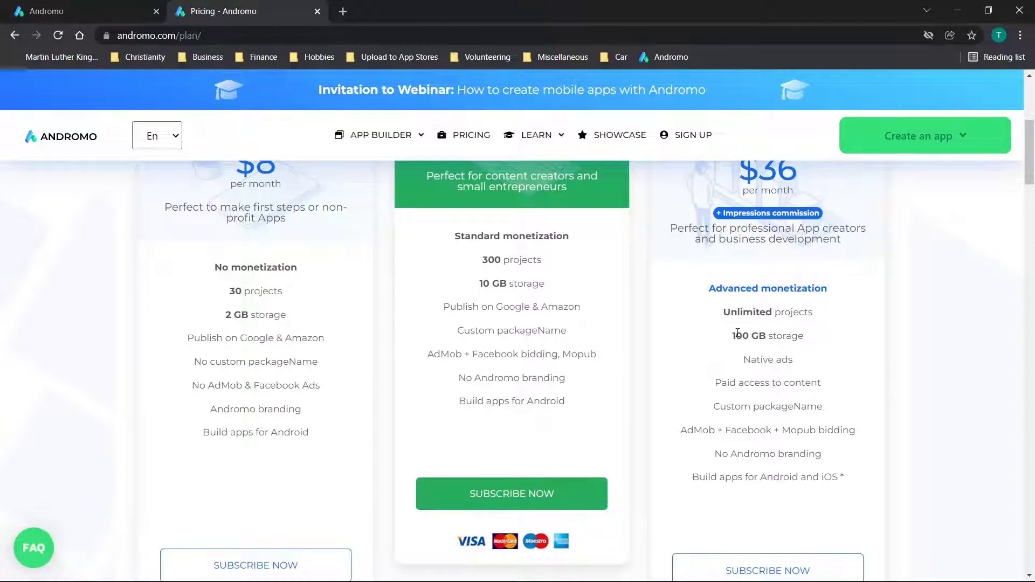
pyautogui.moveTo(736, 330); pyautogui.dragTo(836, 357)
pyautogui.click(835, 357)
pyautogui.scroll(-1, 774, 372)
pyautogui.scroll(1, 765, 368)
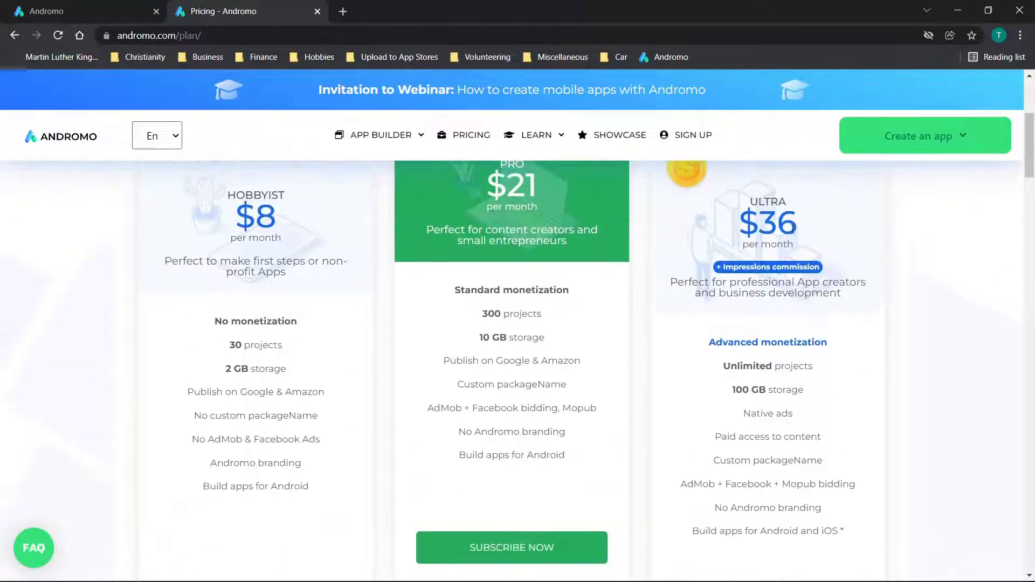
pyautogui.scroll(-2, 779, 367)
pyautogui.scroll(-7, 770, 466)
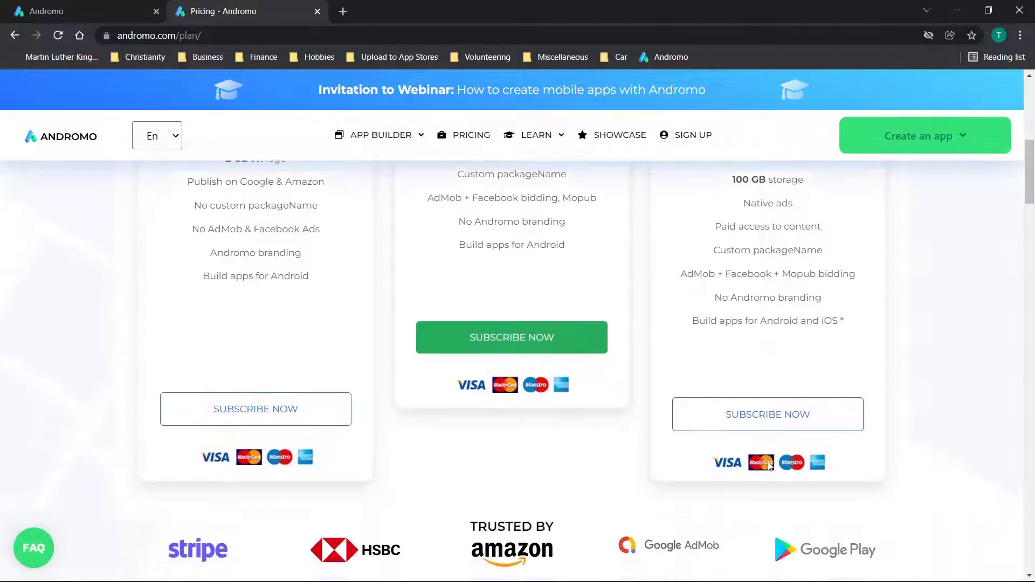
pyautogui.scroll(5, 769, 465)
pyautogui.scroll(-13, 770, 463)
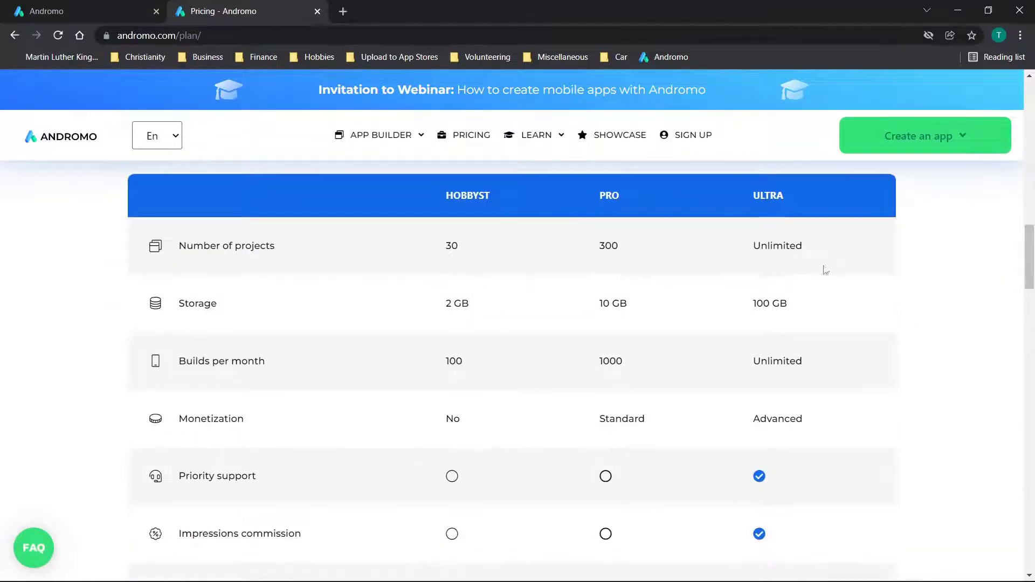
pyautogui.scroll(-5, 834, 273)
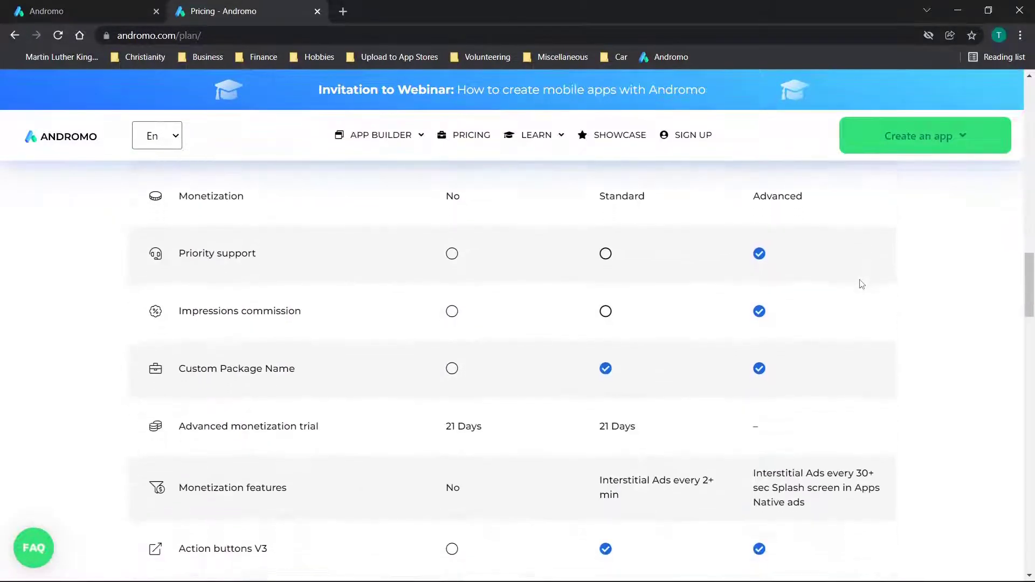
pyautogui.scroll(-7, 862, 284)
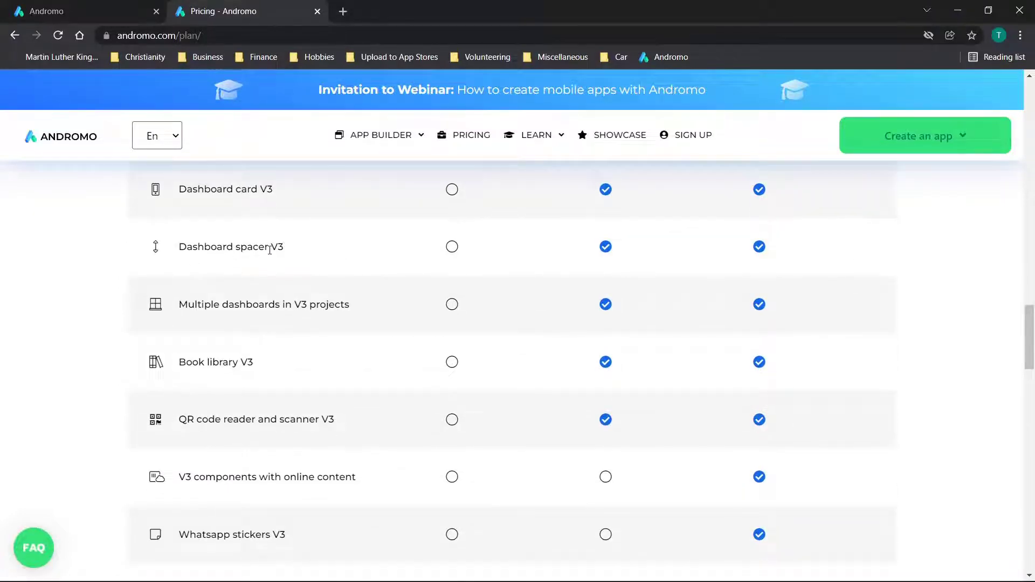
pyautogui.scroll(-2, 269, 250)
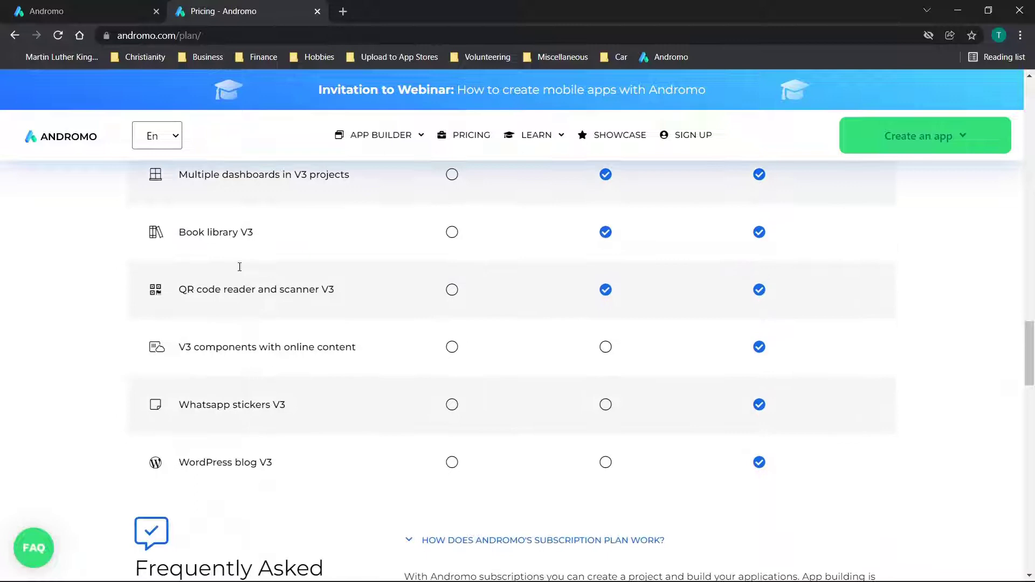
pyautogui.scroll(-1, 286, 402)
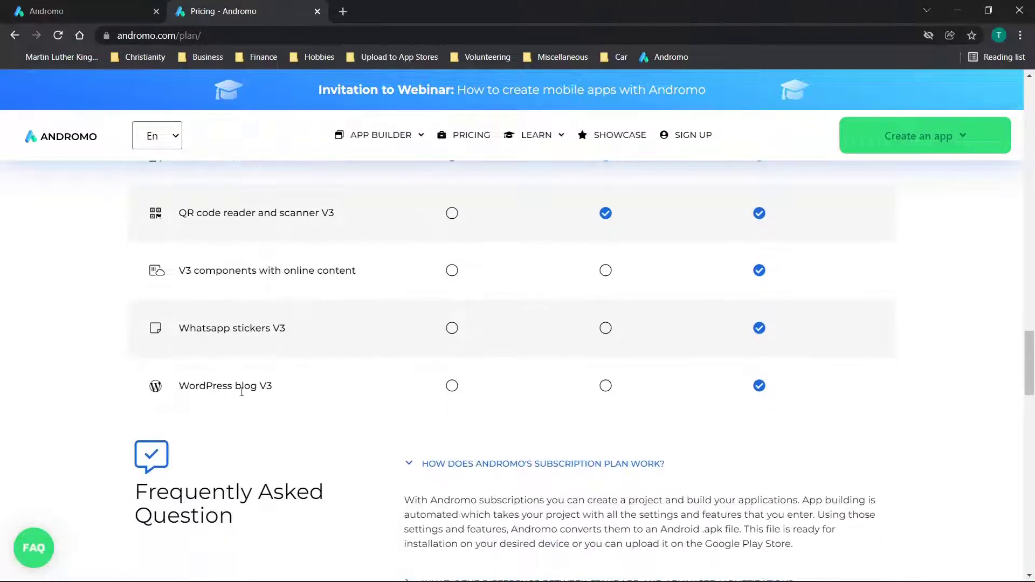
pyautogui.scroll(1, 356, 391)
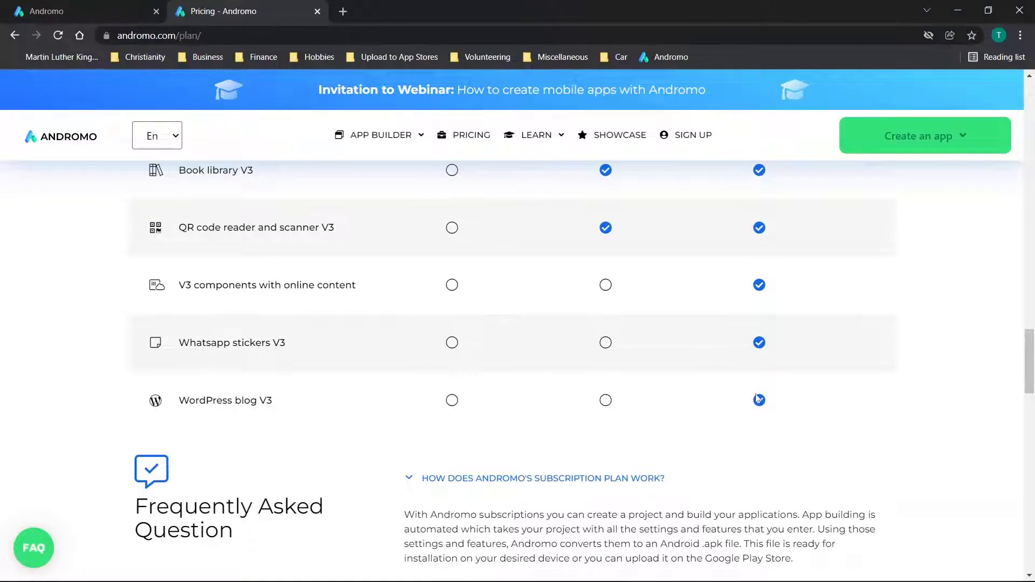
pyautogui.scroll(-3, 757, 400)
pyautogui.scroll(15, 757, 399)
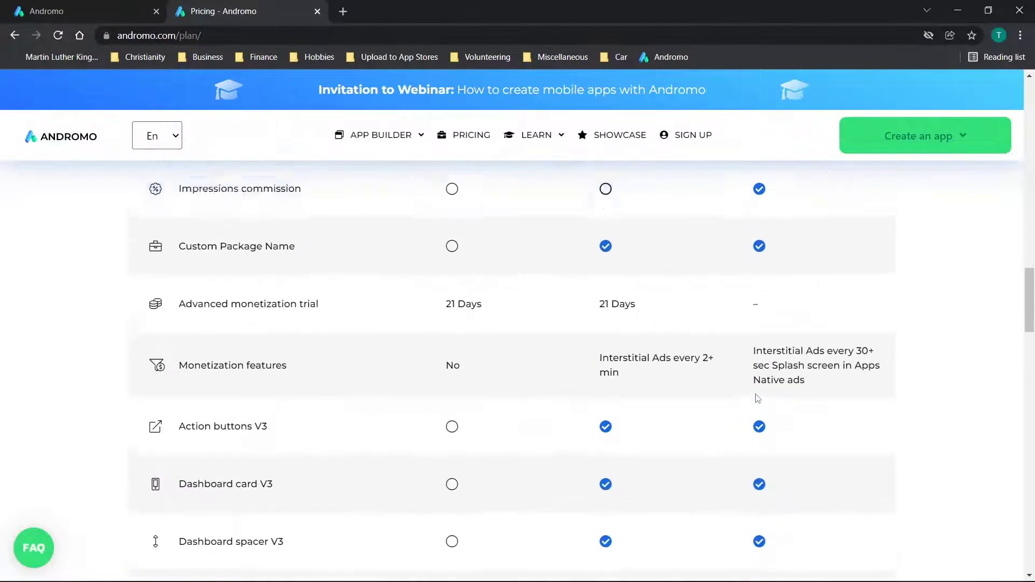
pyautogui.scroll(7, 756, 395)
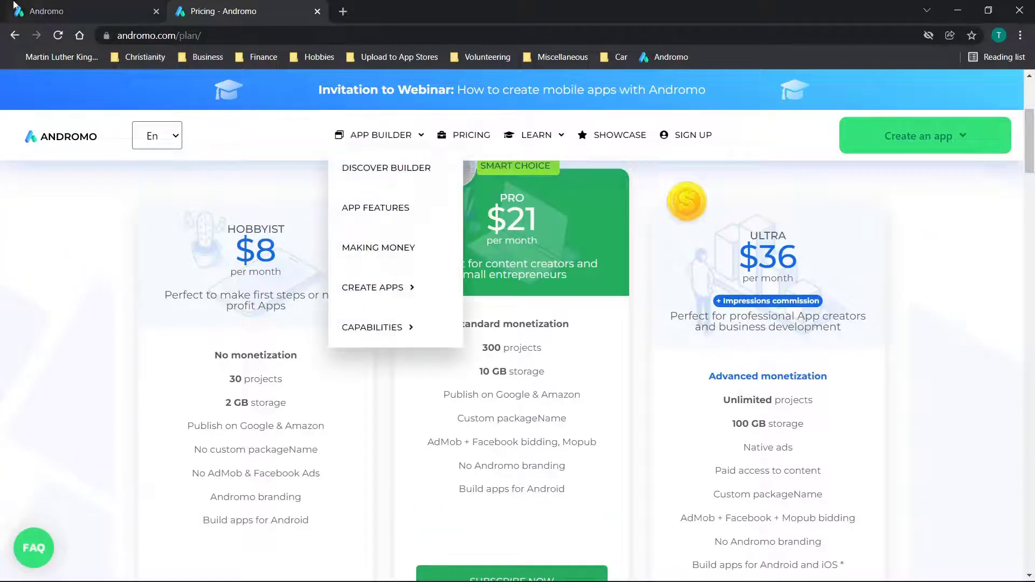
# - Switch back to the first Andromo tab showing the empty builder projects page
pyautogui.click(36, 6)
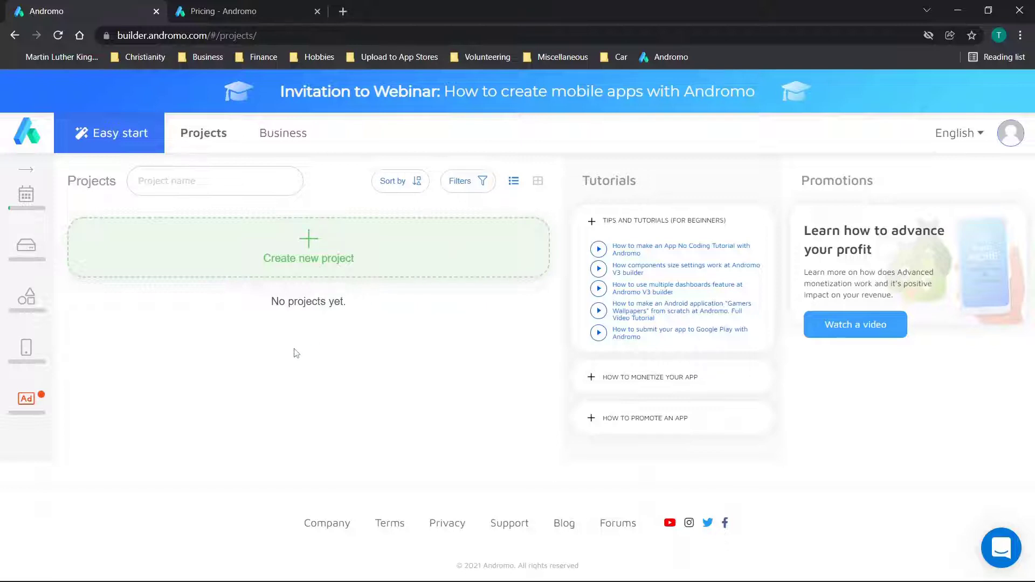
# - Open the Easy Start templates and browse the Sounds, Recipes, Ebook, Fashion and Wallpapers categories
pyautogui.click(104, 143)
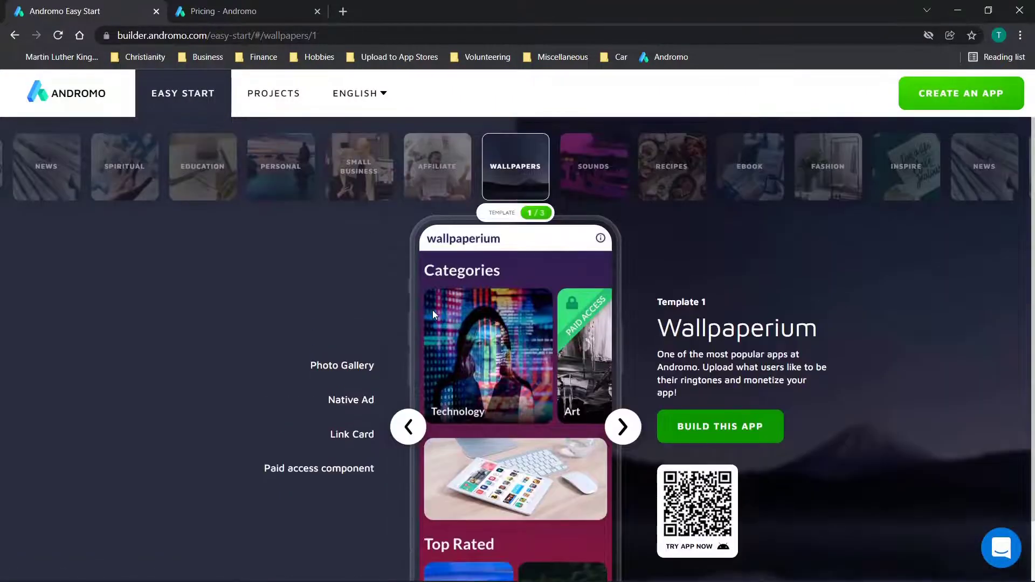
pyautogui.click(581, 173)
pyautogui.click(608, 172)
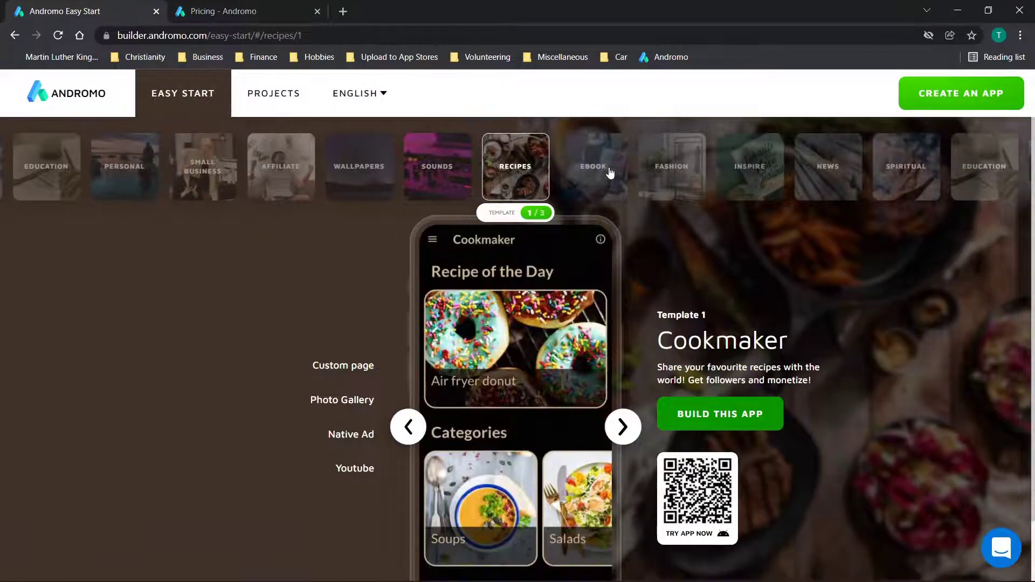
pyautogui.click(611, 169)
pyautogui.click(585, 187)
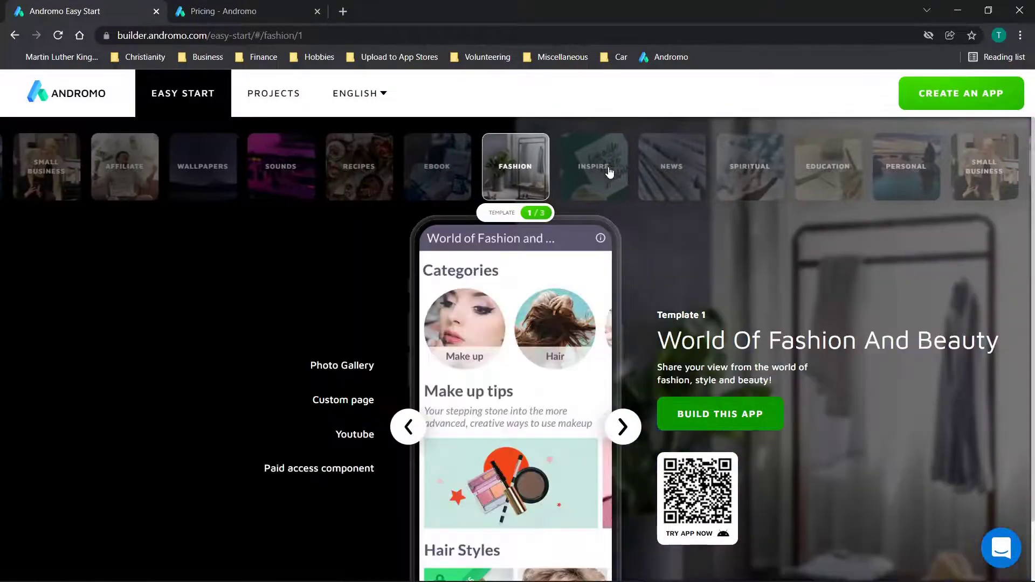
pyautogui.click(285, 180)
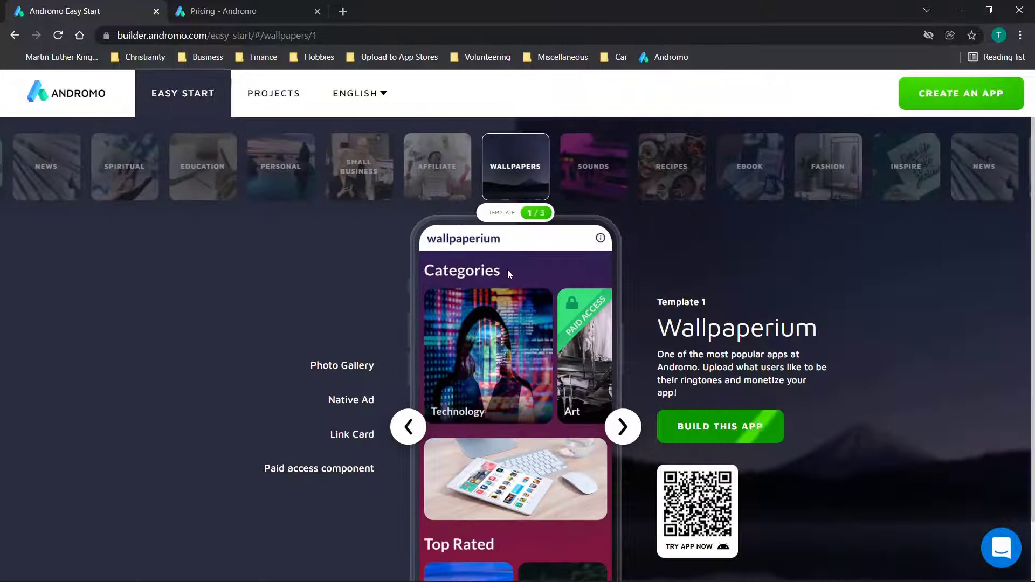
# - Build a new app from the Barbershop template under Small Business
pyautogui.click(389, 164)
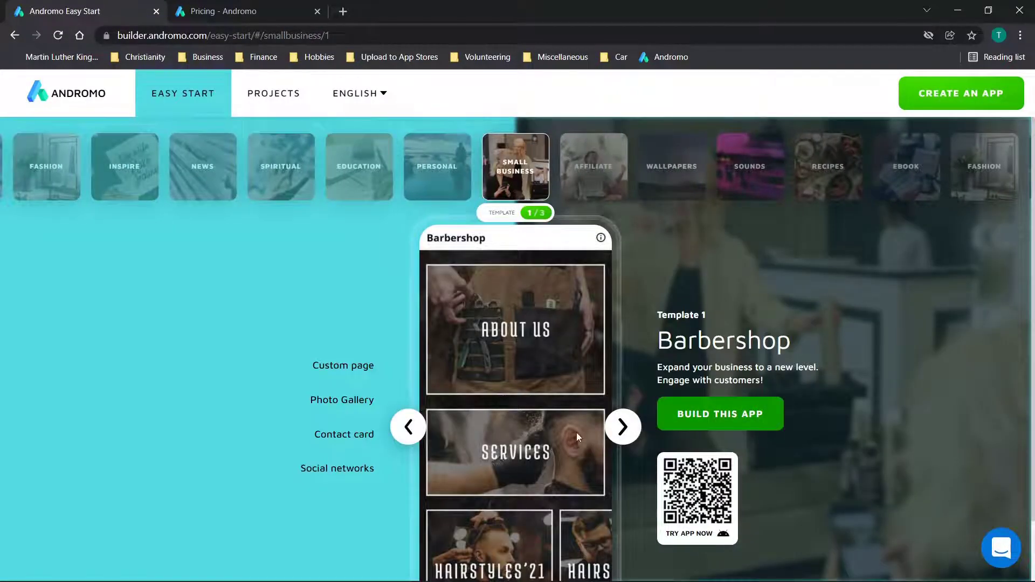
pyautogui.scroll(-1, 575, 432)
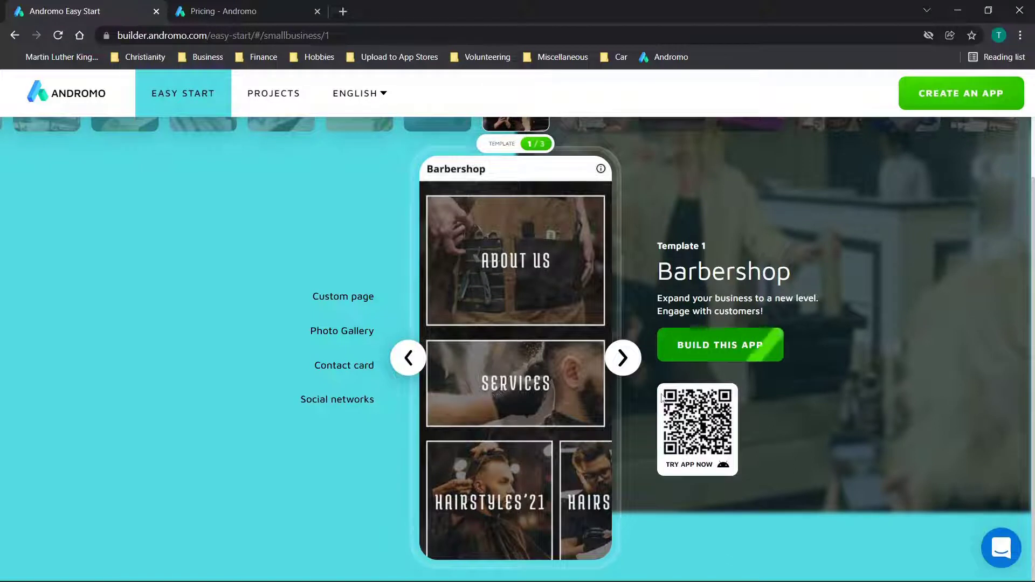
pyautogui.click(723, 345)
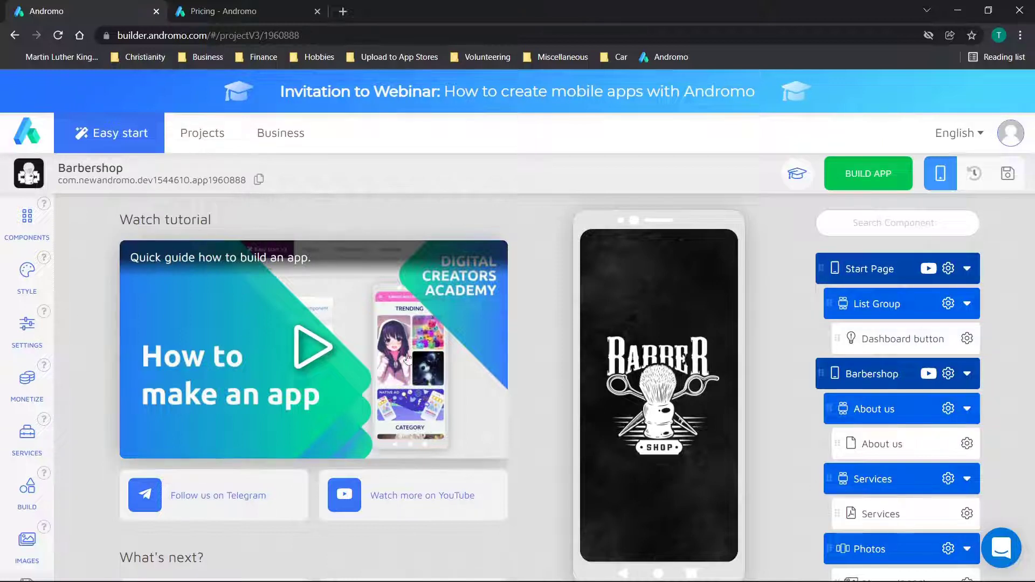
# - Expand the Popular, Layout and Media component categories to reveal Audio player, Wordpress, Youtube, RSS and PDF
pyautogui.click(26, 224)
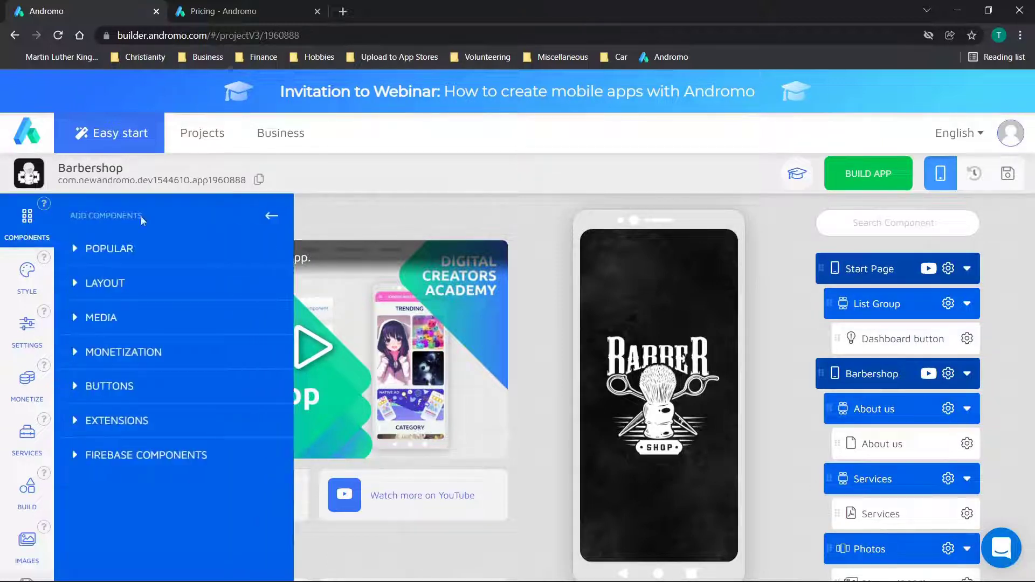
pyautogui.click(113, 255)
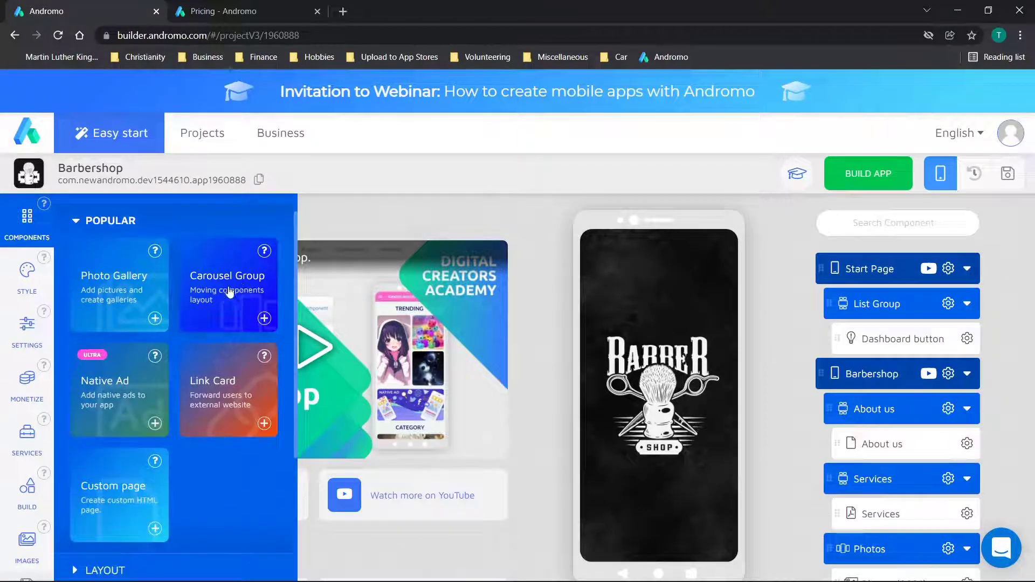
pyautogui.scroll(-2, 201, 459)
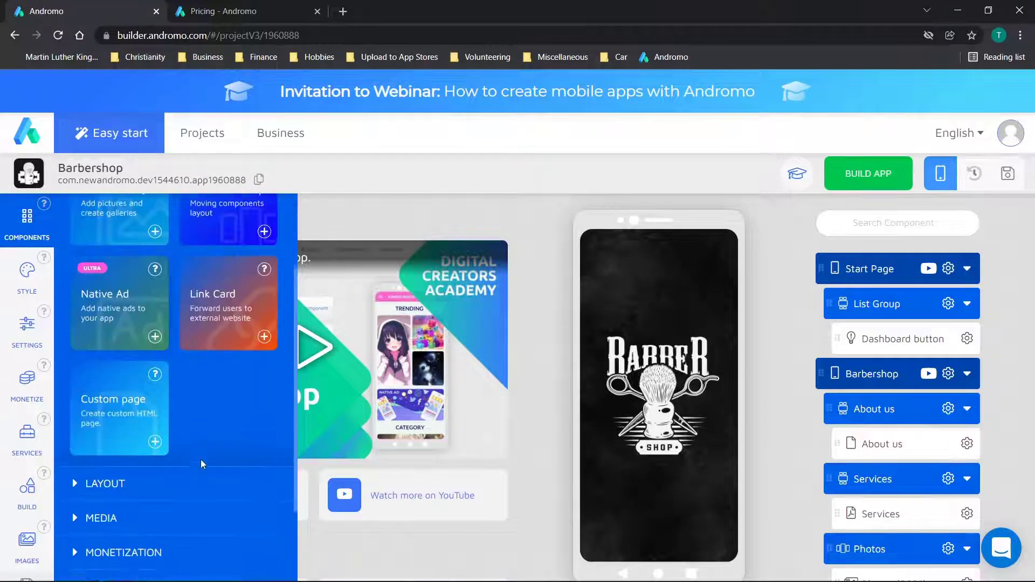
pyautogui.click(99, 484)
pyautogui.scroll(-2, 100, 488)
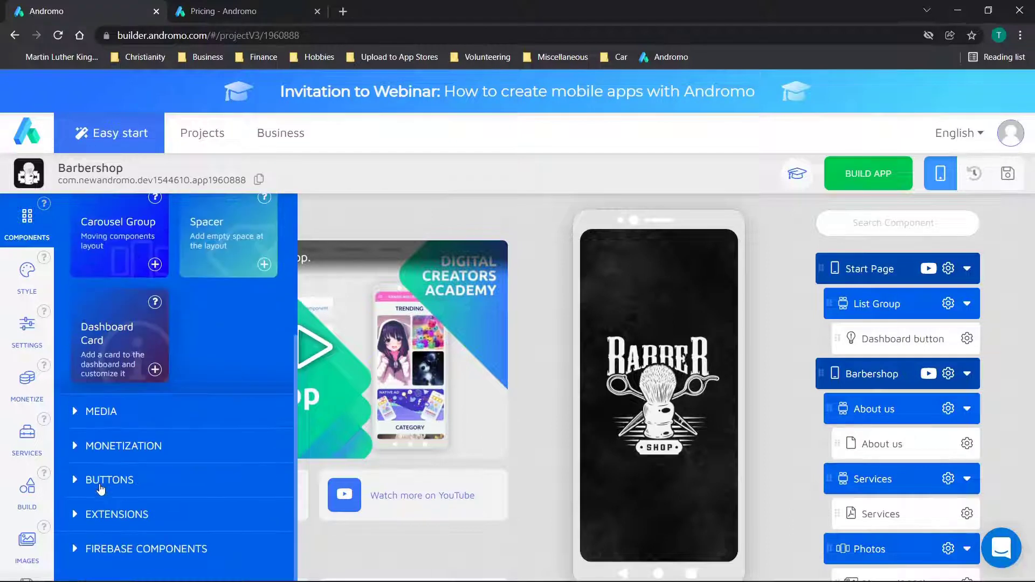
pyautogui.scroll(2, 133, 335)
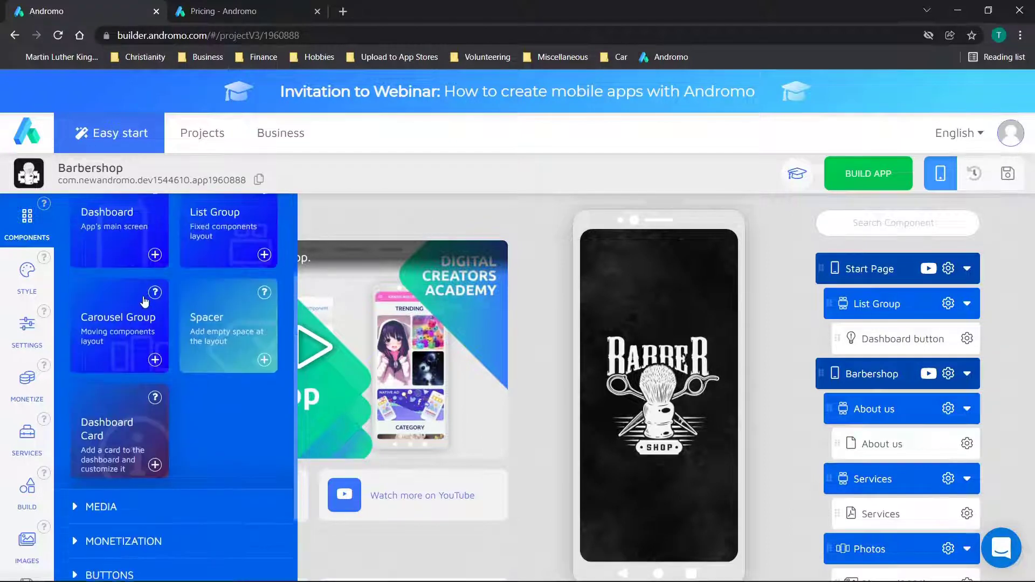
pyautogui.scroll(-2, 92, 428)
pyautogui.click(93, 420)
pyautogui.scroll(-2, 124, 467)
pyautogui.scroll(3, 124, 466)
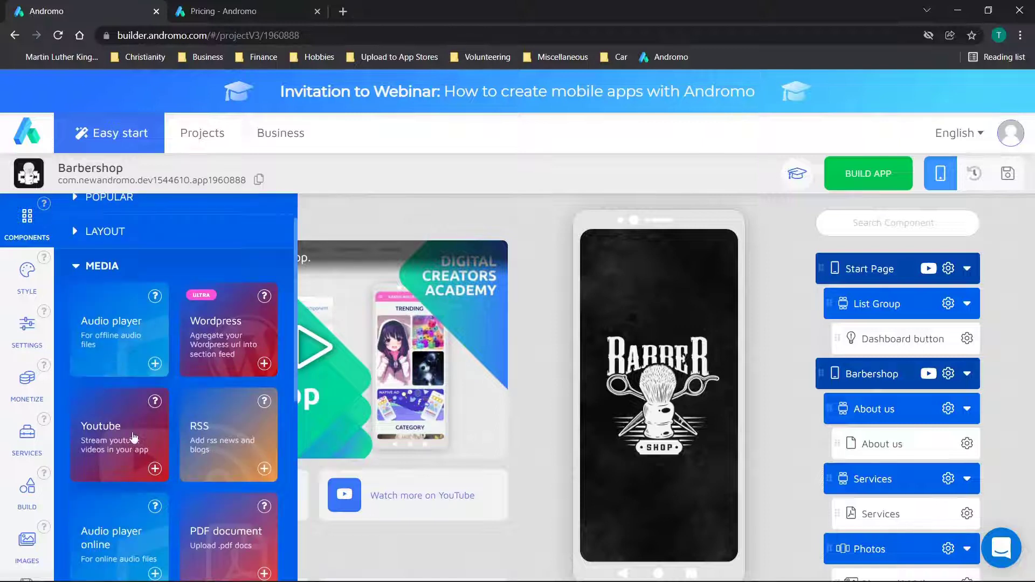
# - Add a Youtube component with Display videos by set to Single video
pyautogui.click(155, 468)
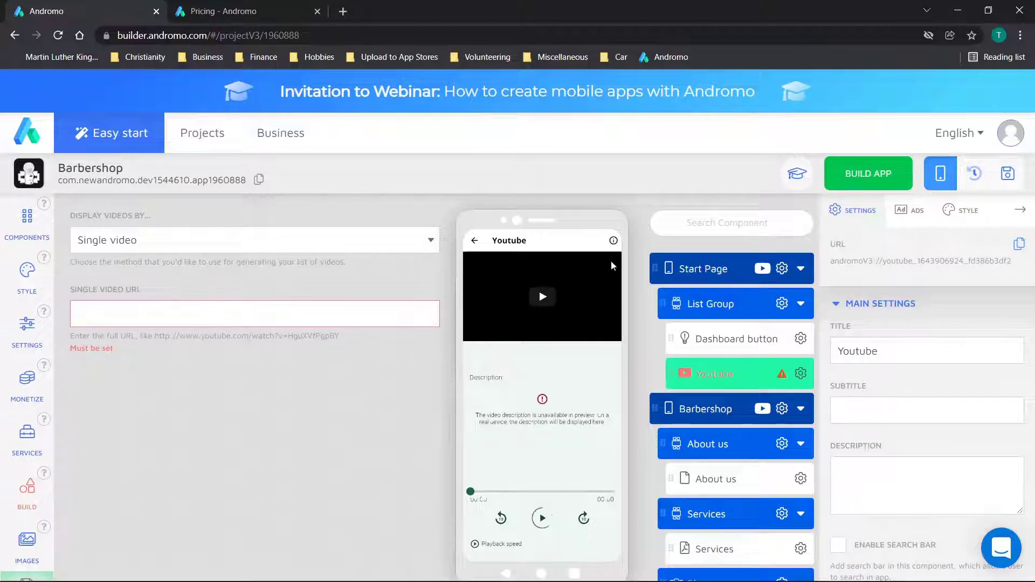
pyautogui.click(226, 246)
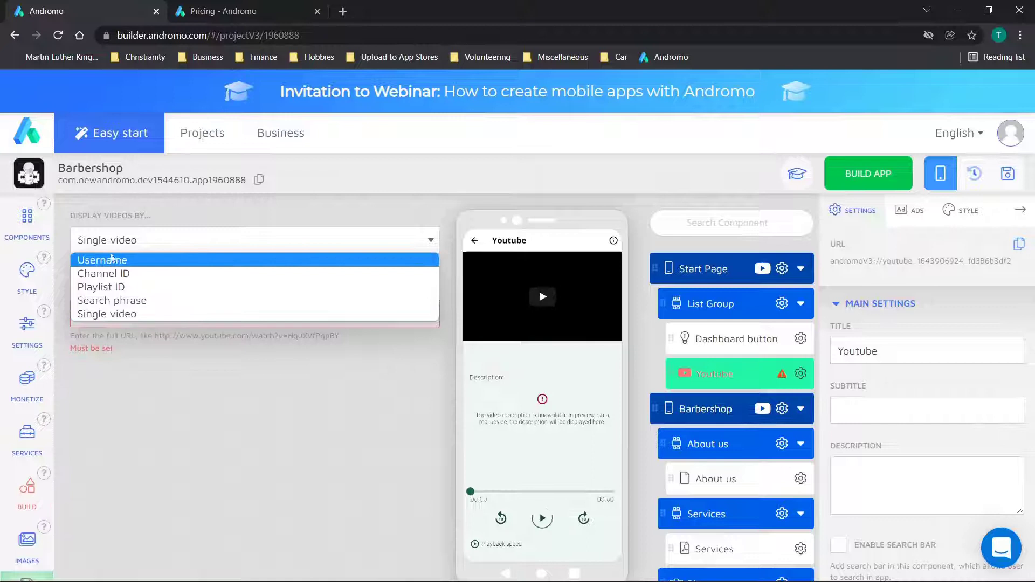
pyautogui.click(114, 317)
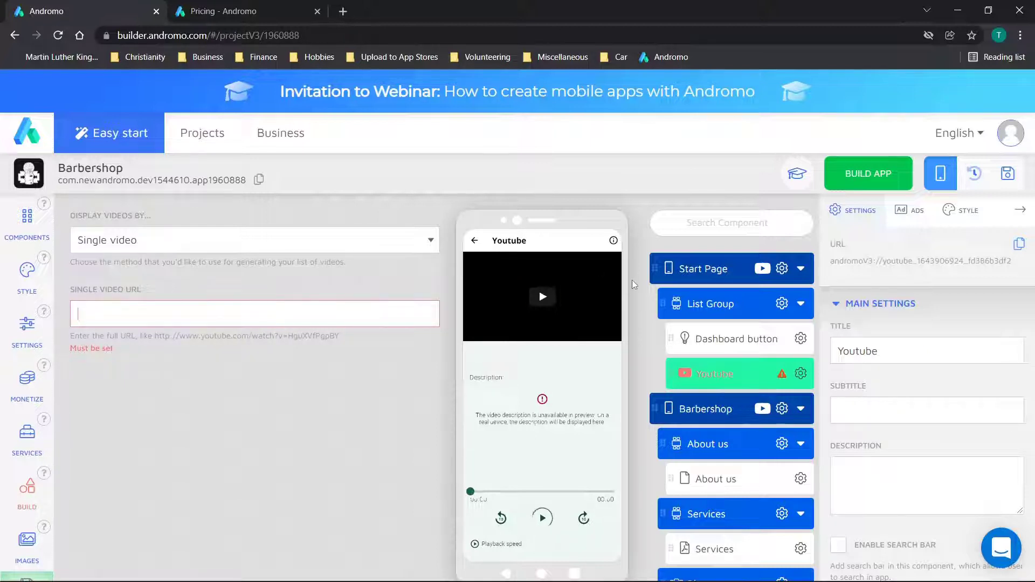
# - Drag the Start Page group below Barbershop in the component tree
pyautogui.scroll(-4, 726, 464)
pyautogui.scroll(-4, 725, 466)
pyautogui.scroll(8, 715, 361)
pyautogui.moveTo(688, 268); pyautogui.dragTo(696, 407)
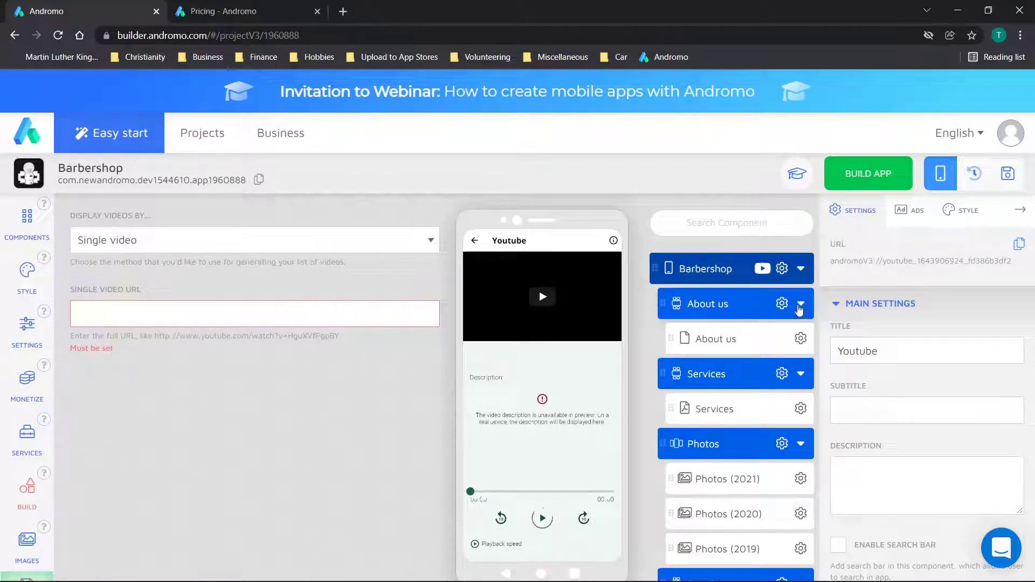
# - Expand the About us group and review its page content in the editor
pyautogui.click(801, 305)
pyautogui.click(801, 305)
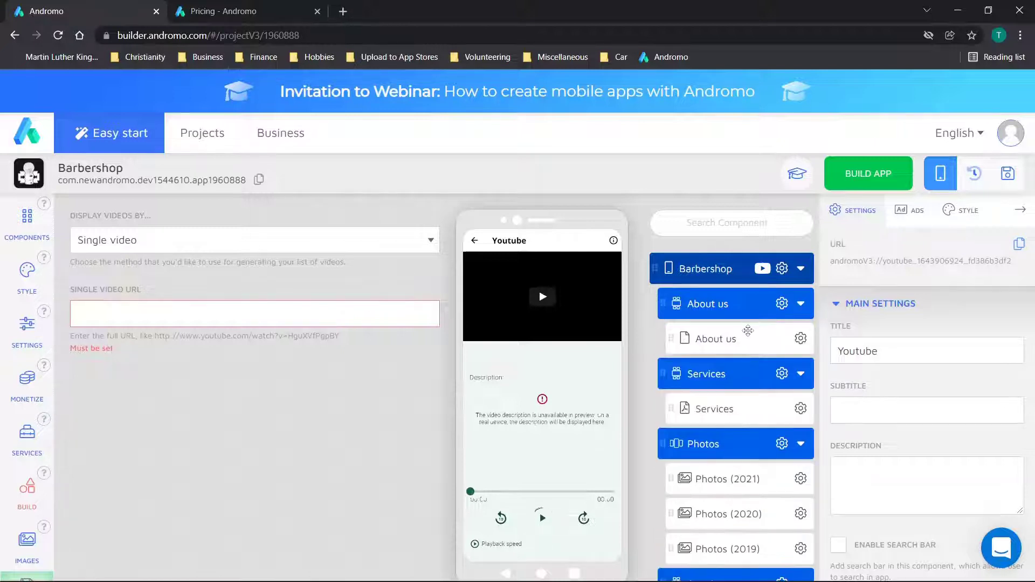
pyautogui.click(717, 338)
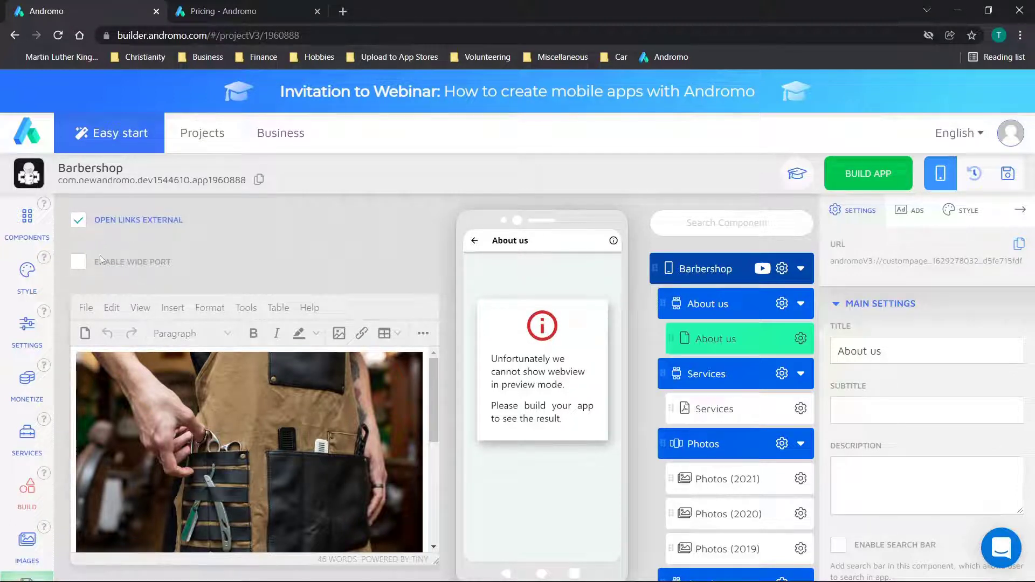
pyautogui.scroll(-1, 249, 447)
pyautogui.scroll(-1, 250, 447)
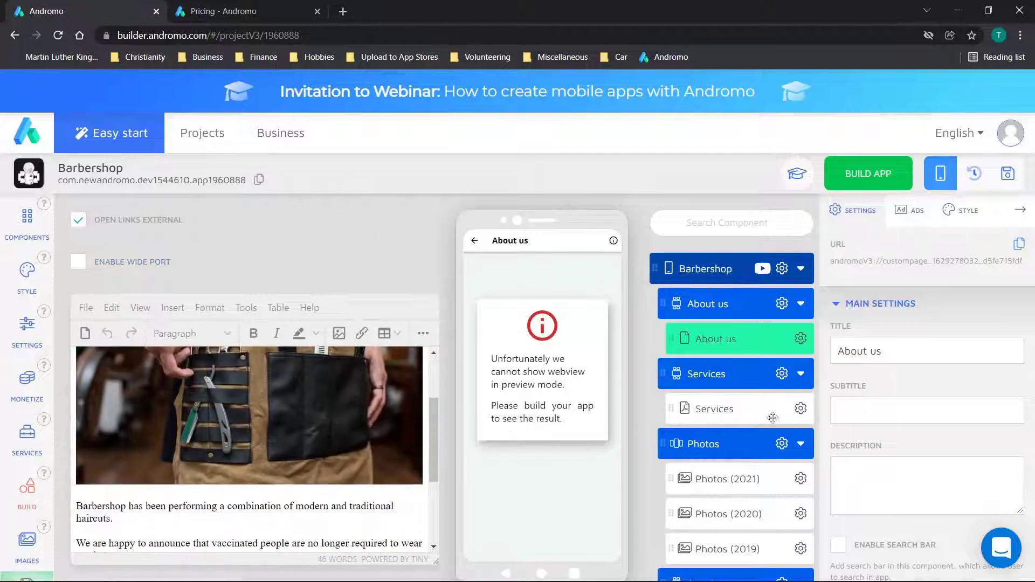
pyautogui.scroll(-3, 766, 418)
# - Open the Photos group's settings to see its 2021, 2020 and 2019 photo pages
pyautogui.click(719, 365)
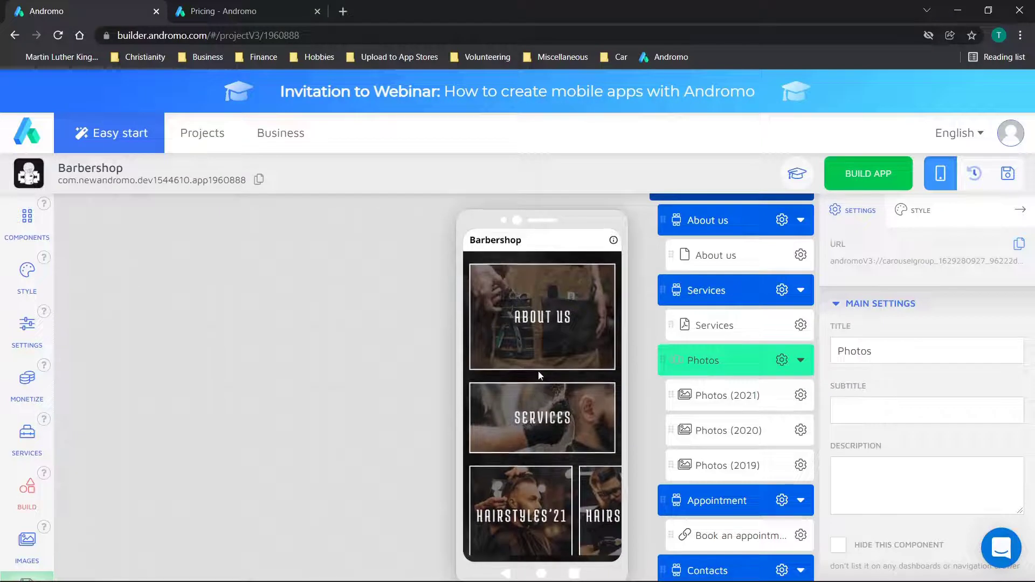
pyautogui.scroll(2, 686, 290)
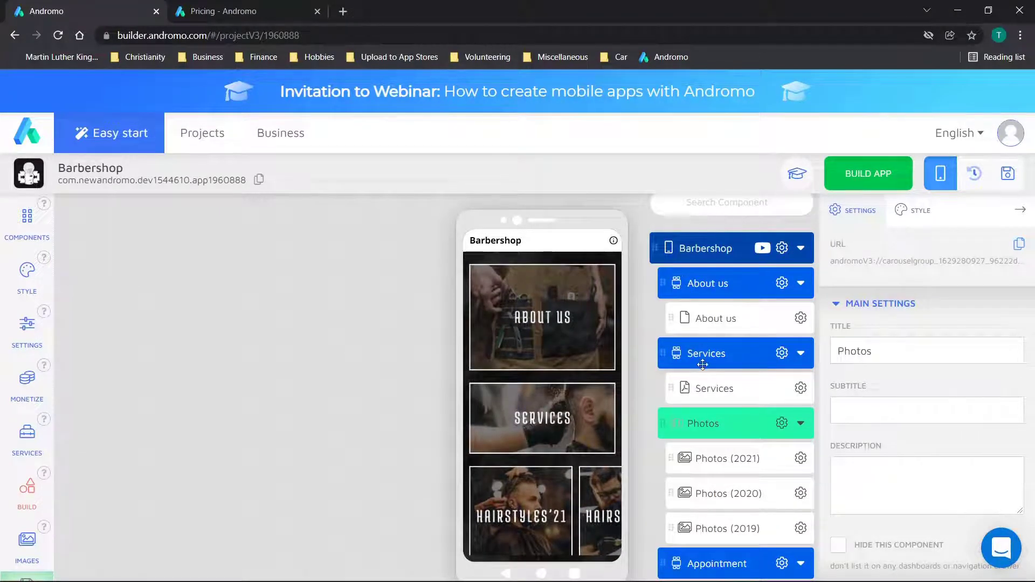
pyautogui.scroll(-1, 720, 475)
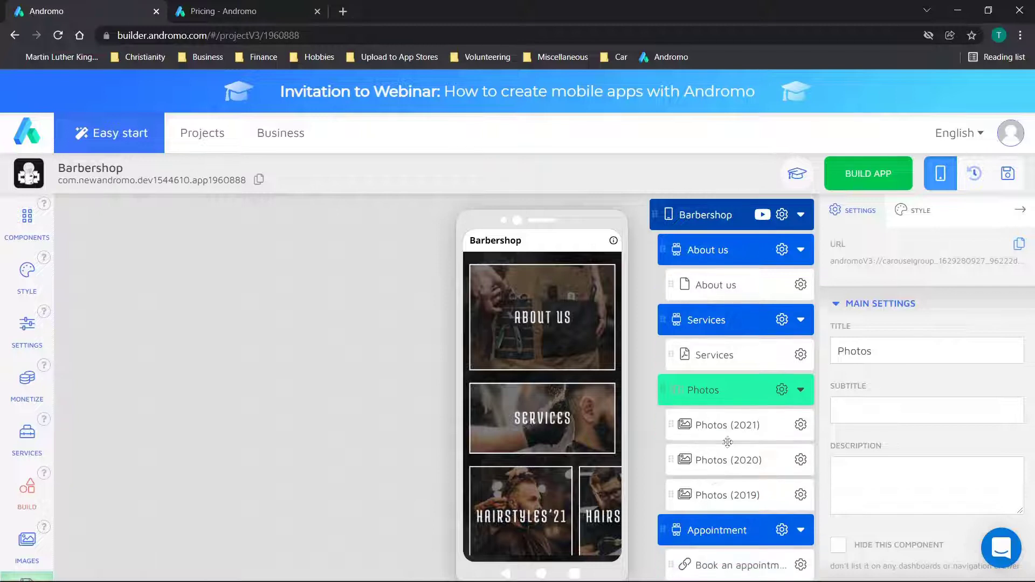
# - Delete the Photos and Contacts components from the Barbershop app
pyautogui.click(802, 393)
pyautogui.click(802, 393)
pyautogui.click(782, 390)
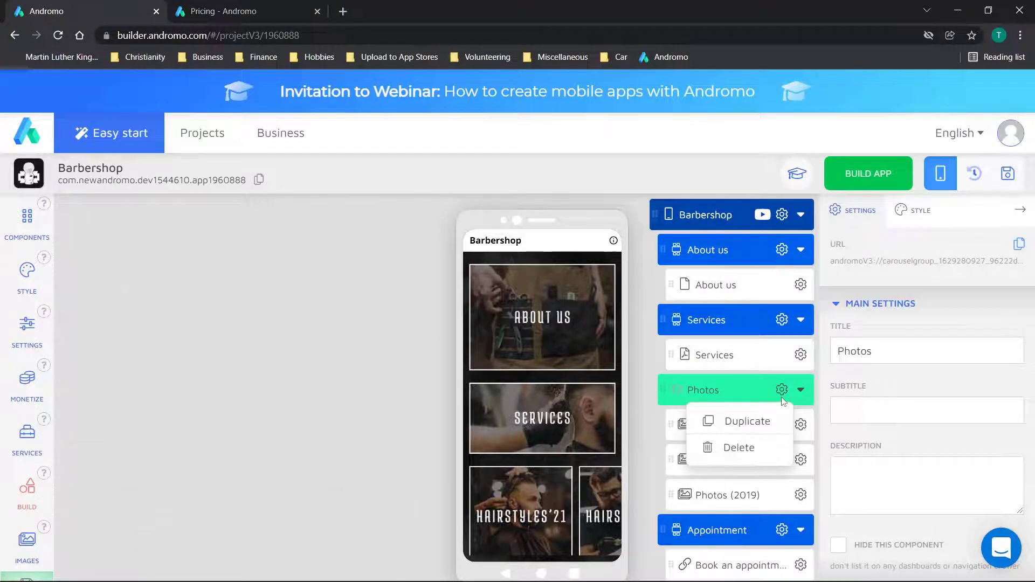
pyautogui.click(736, 449)
pyautogui.click(459, 358)
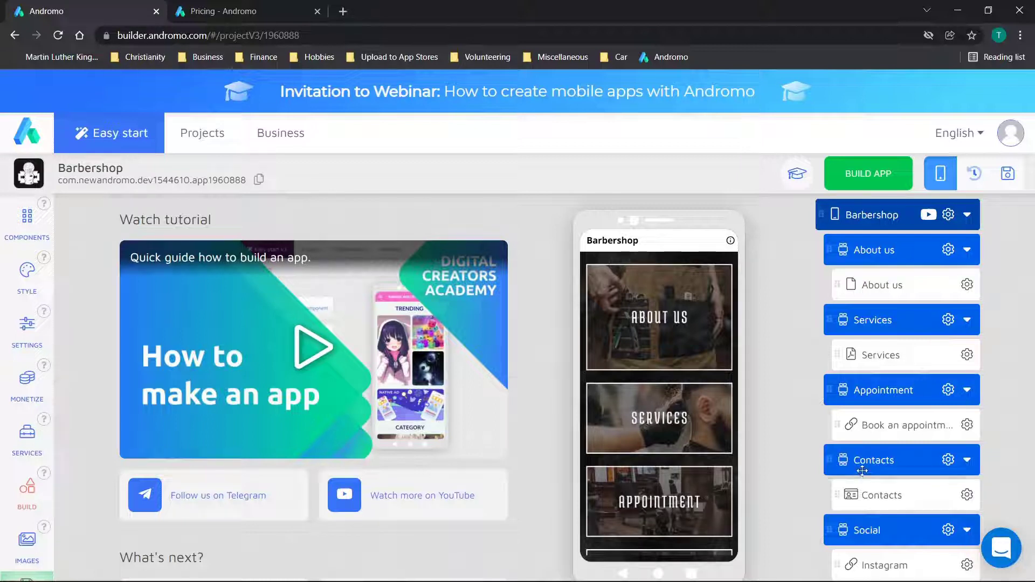
pyautogui.click(967, 460)
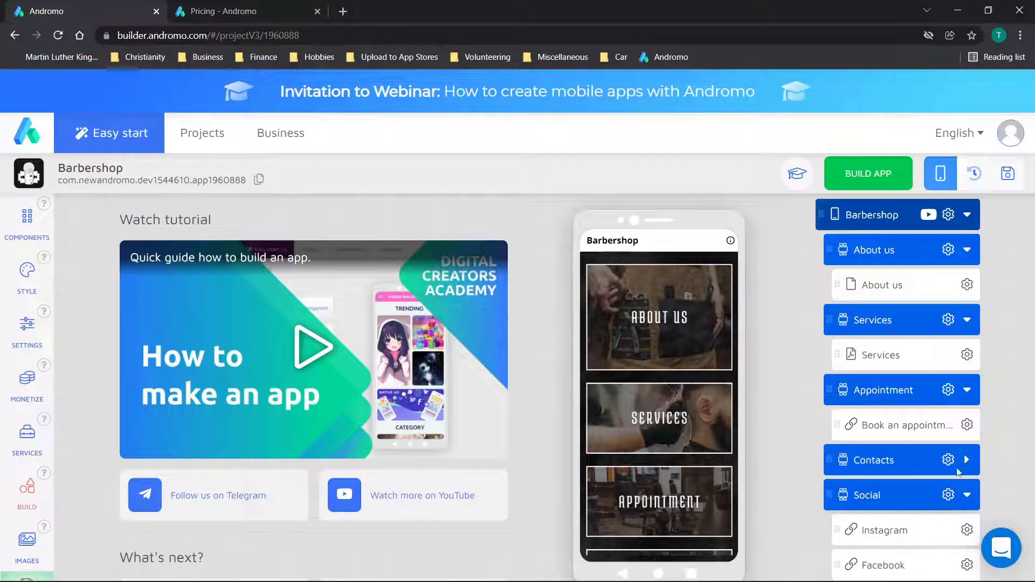
pyautogui.click(949, 461)
pyautogui.click(911, 516)
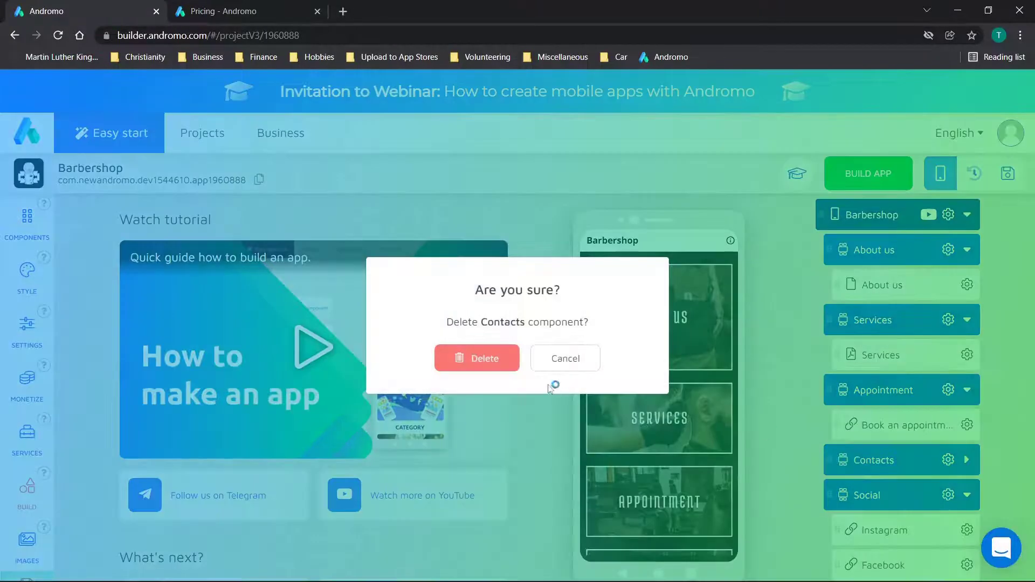
pyautogui.click(510, 367)
# - Delete the Social and Appointment components and collapse the Start Page list group
pyautogui.click(948, 460)
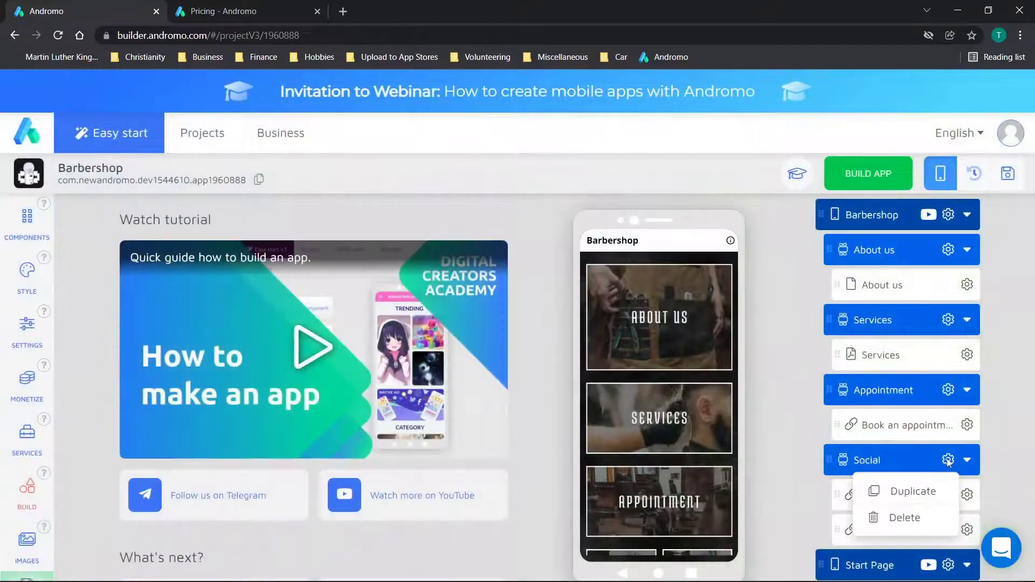
pyautogui.click(898, 519)
pyautogui.click(437, 365)
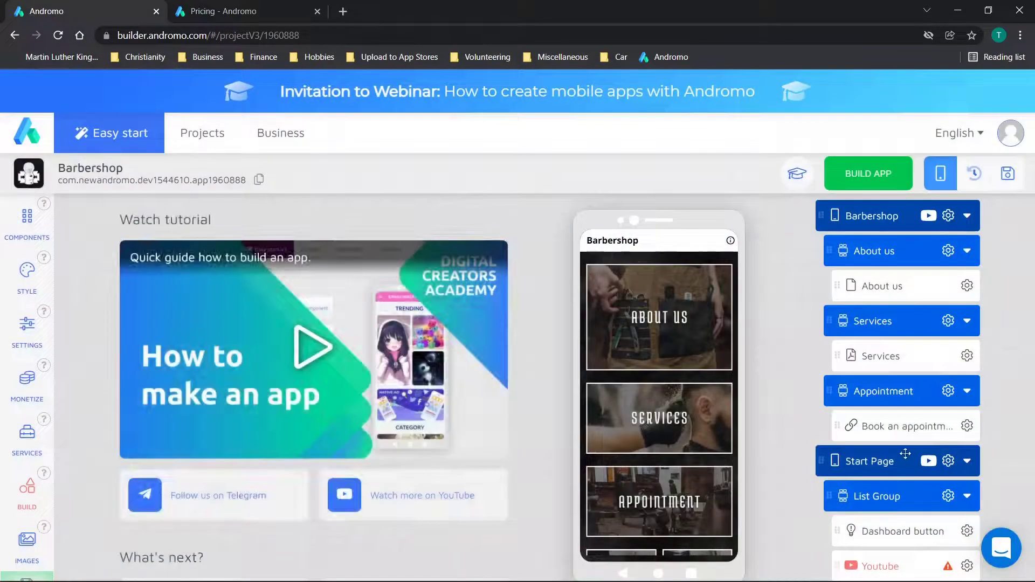
pyautogui.click(949, 390)
pyautogui.click(903, 449)
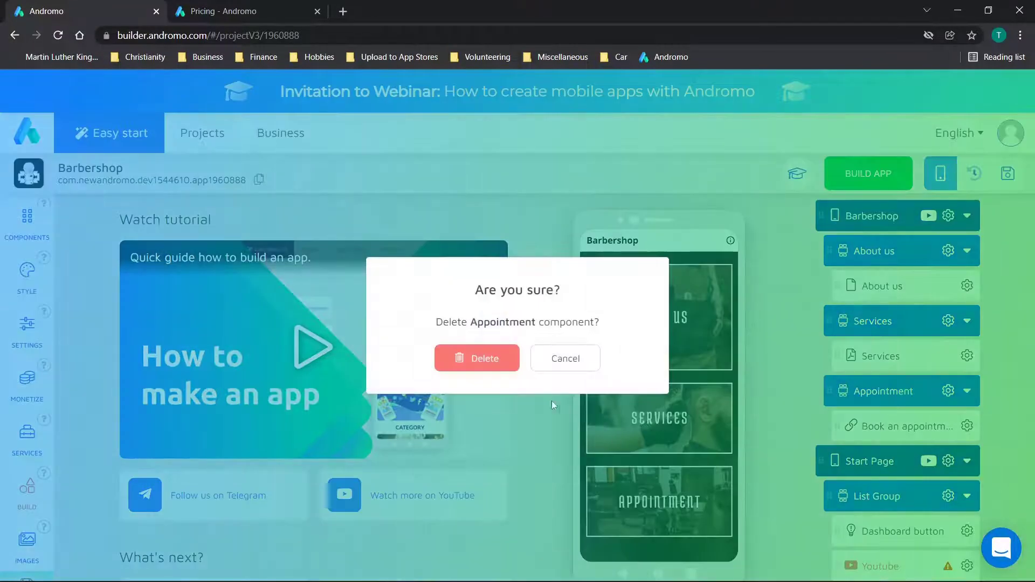
pyautogui.click(467, 346)
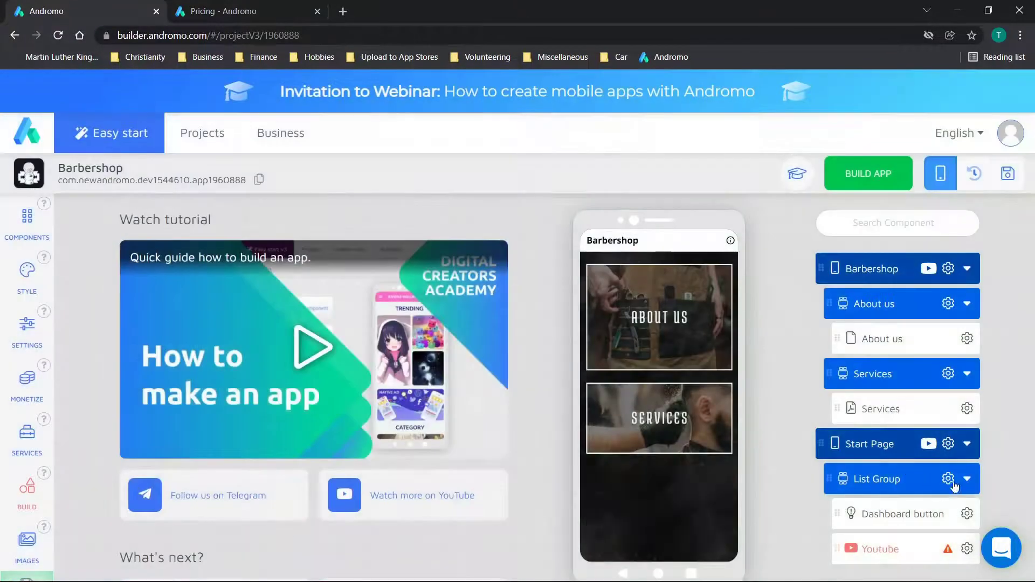
pyautogui.click(967, 480)
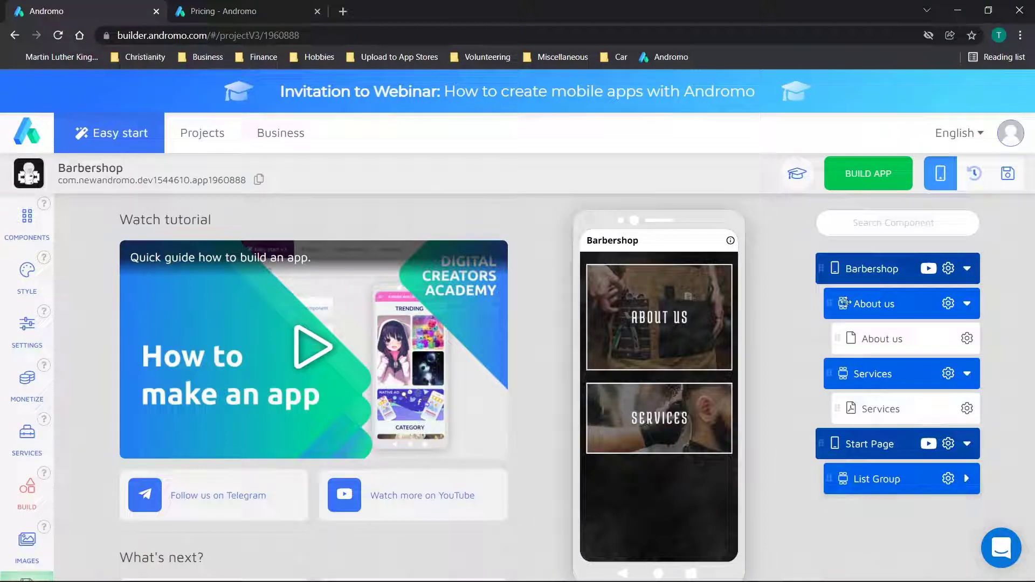
pyautogui.moveTo(851, 272); pyautogui.dragTo(872, 270)
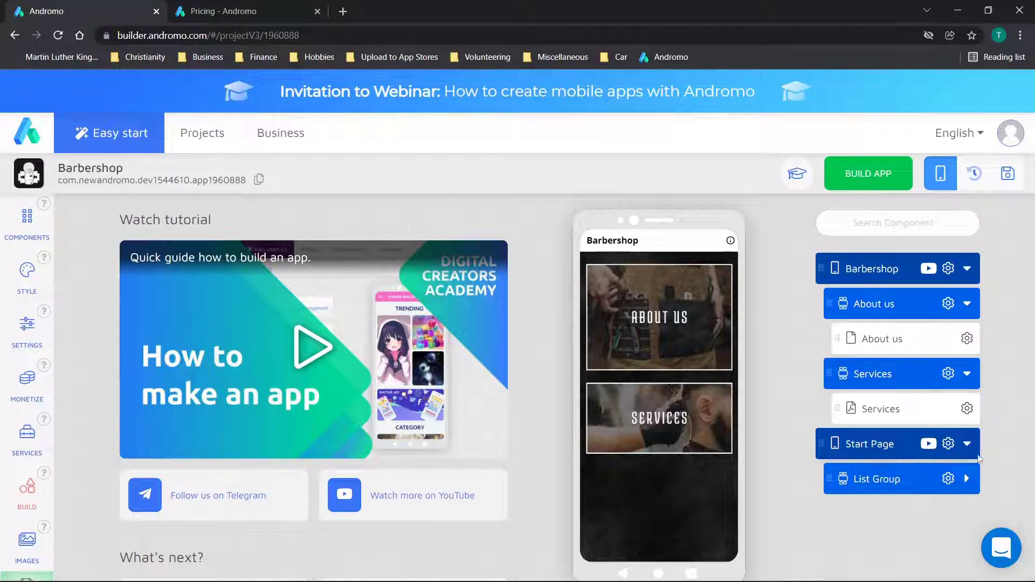
# - Check the option menus for the Barbershop screen and the About us section
pyautogui.click(948, 268)
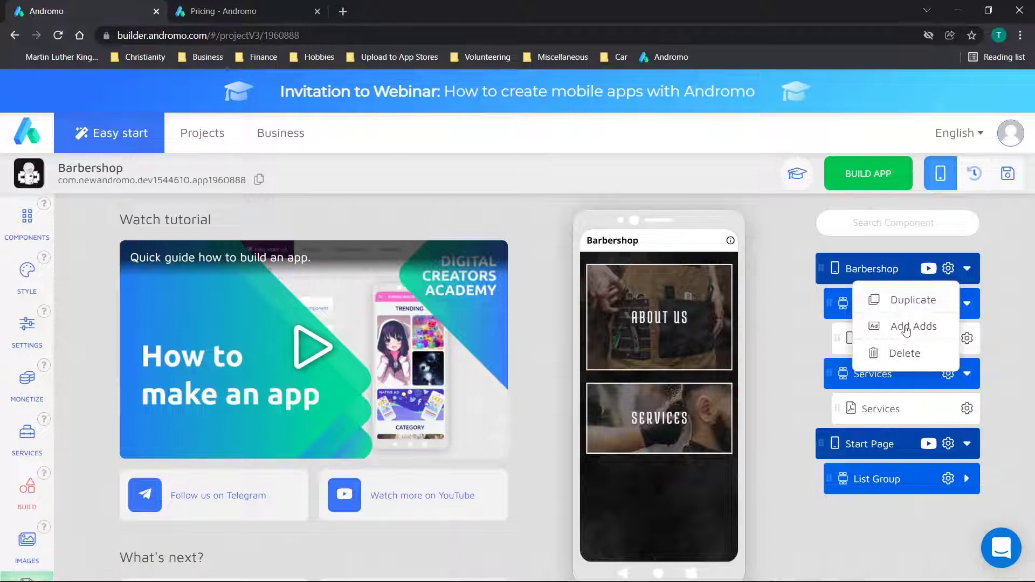
pyautogui.click(807, 304)
pyautogui.click(967, 303)
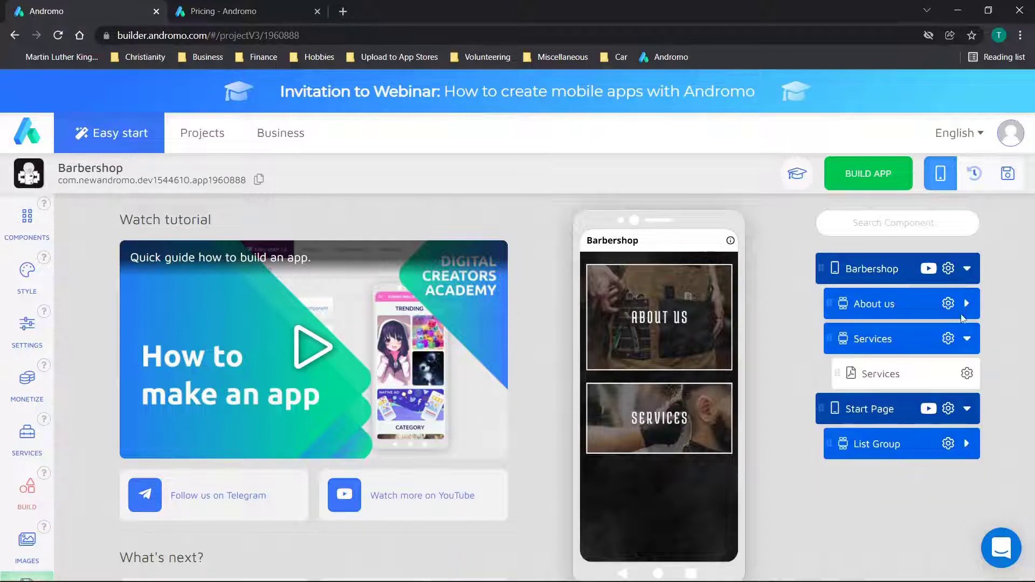
pyautogui.click(966, 303)
pyautogui.click(966, 303)
pyautogui.click(965, 303)
pyautogui.click(952, 302)
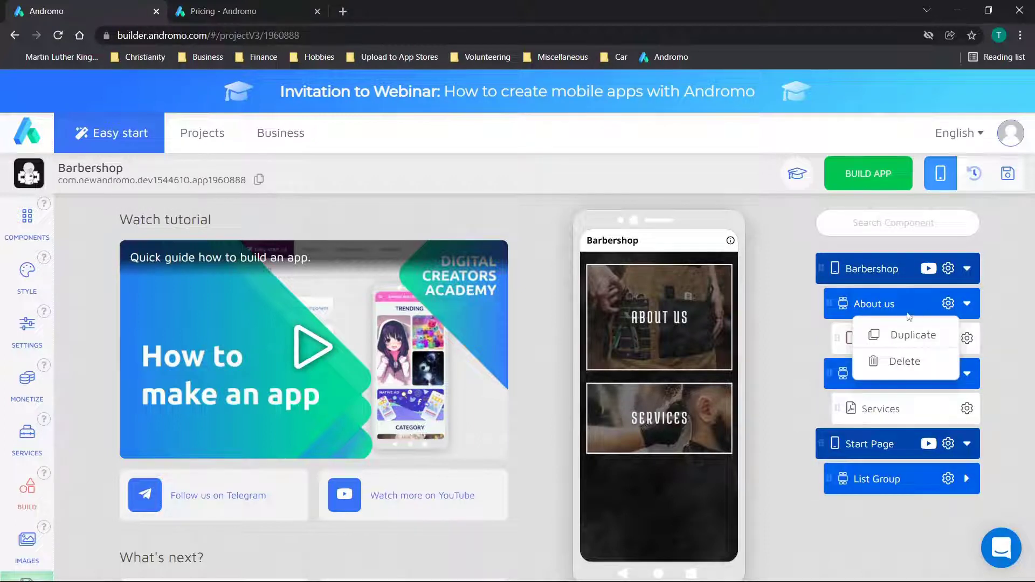
pyautogui.click(826, 278)
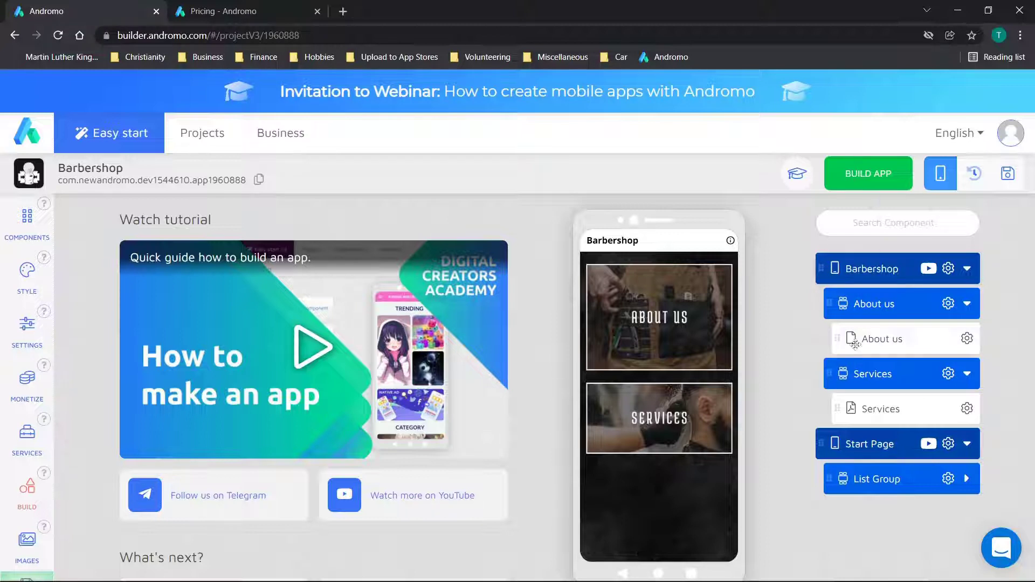
# - Drag About us below Services, then preview the Services PDF page and return home
pyautogui.moveTo(858, 303); pyautogui.dragTo(857, 372)
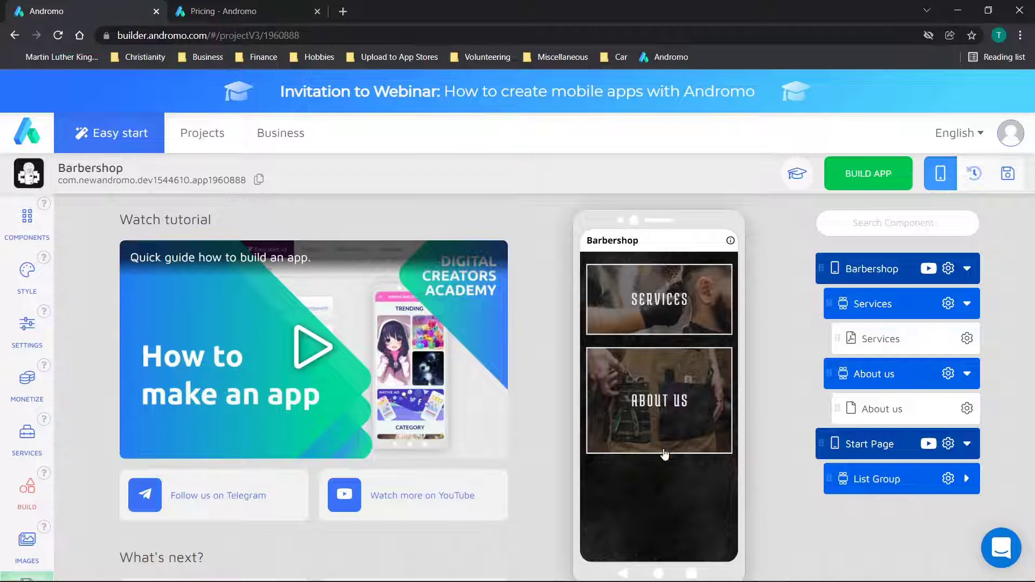
pyautogui.click(659, 319)
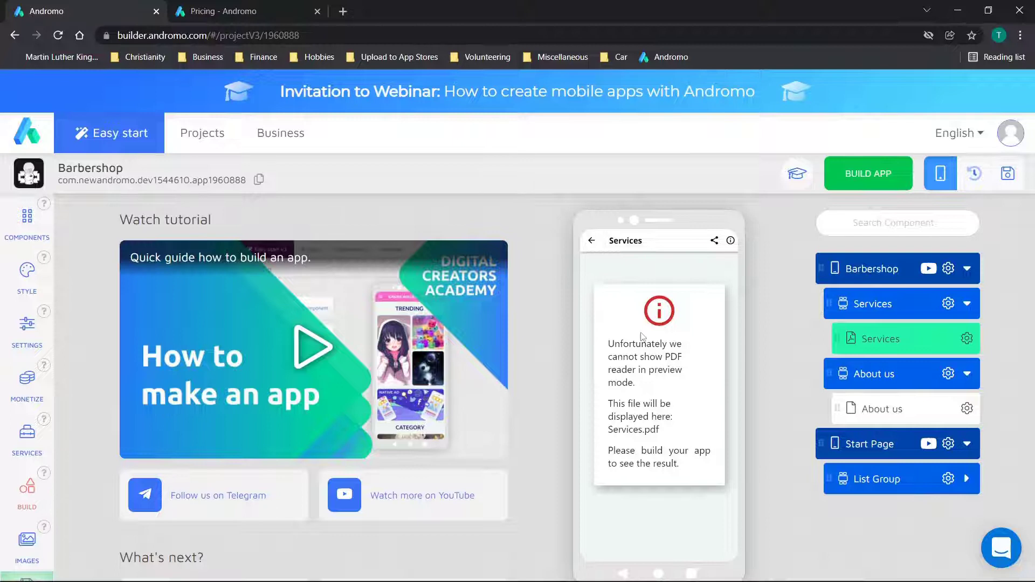
pyautogui.click(592, 241)
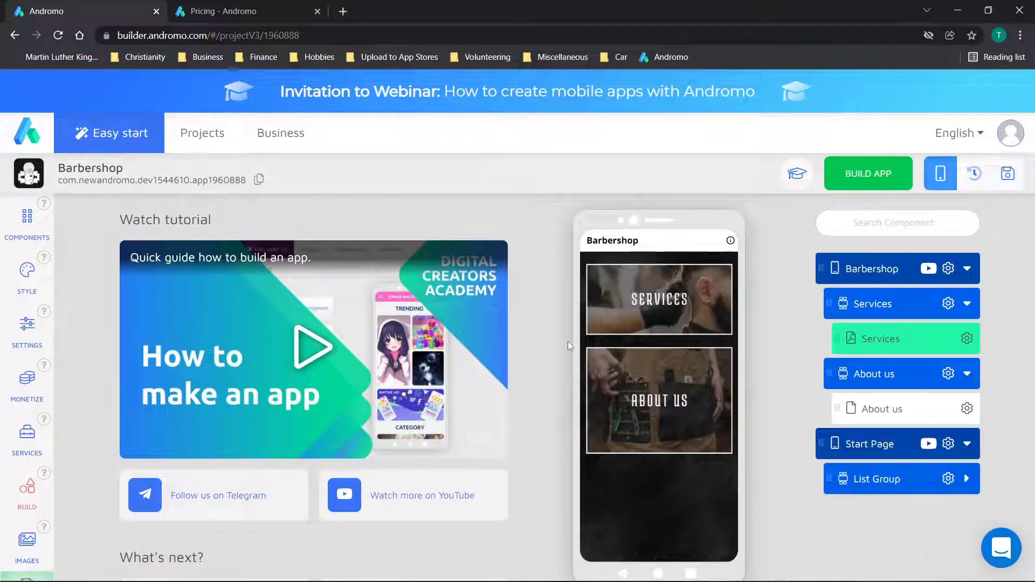
pyautogui.click(27, 221)
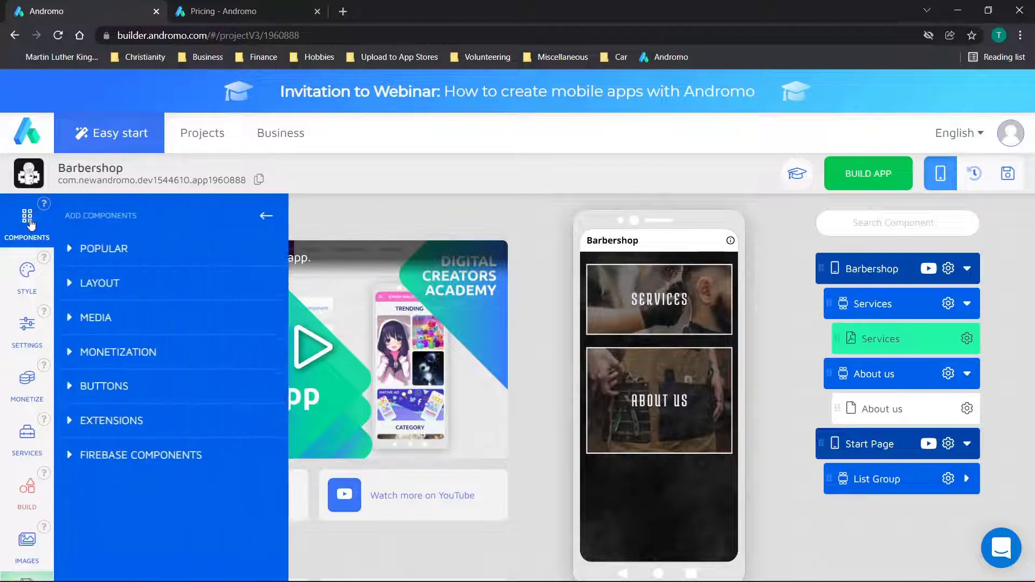
pyautogui.click(83, 324)
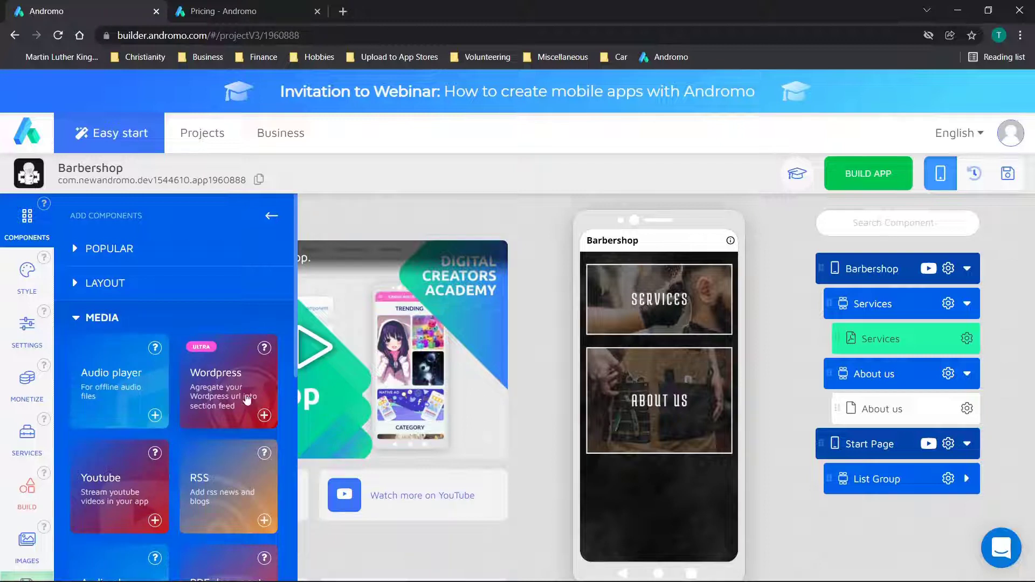
pyautogui.click(264, 416)
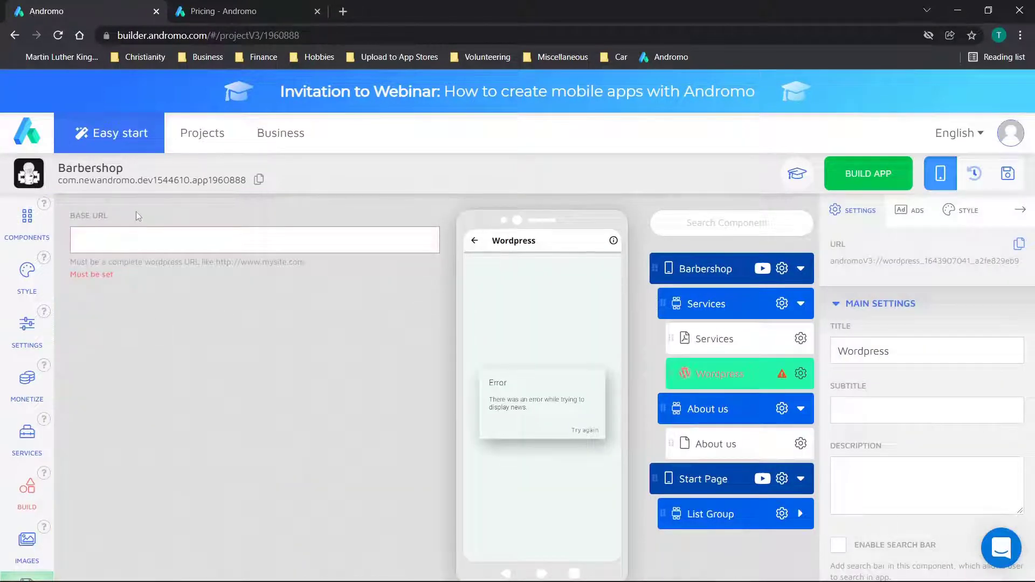
pyautogui.click(143, 236)
pyautogui.write('www.google.com')
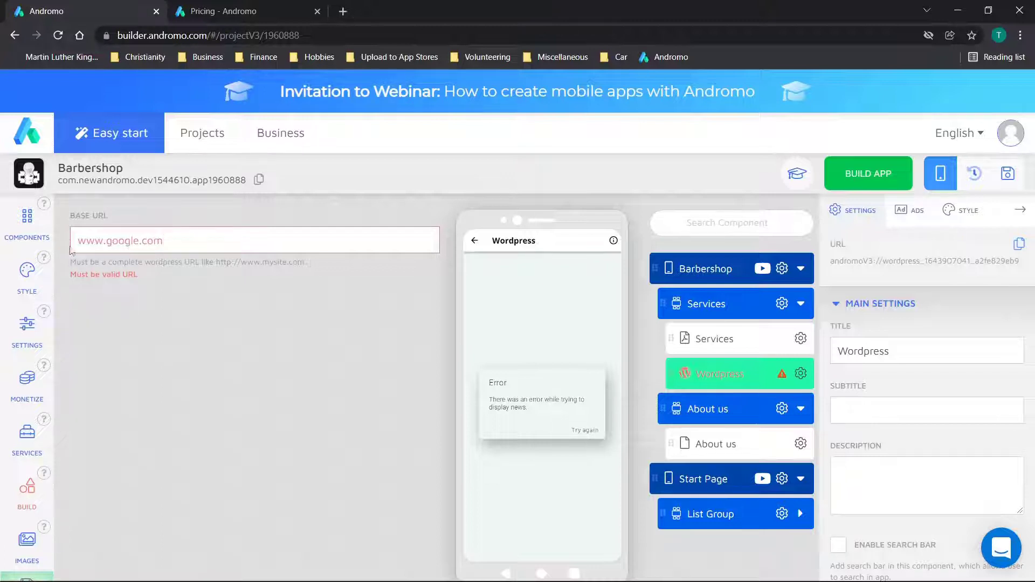
pyautogui.write('http://')
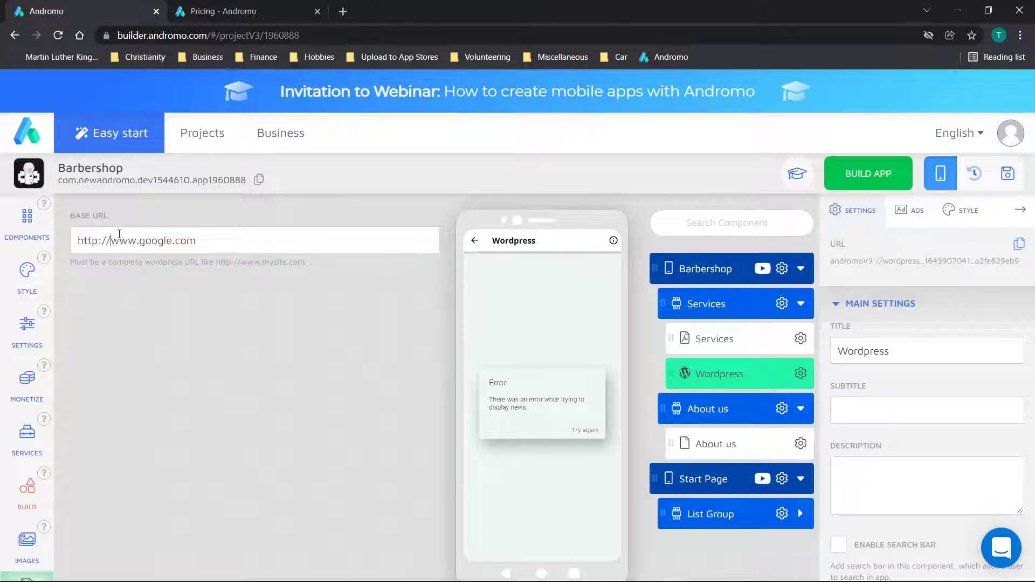
pyautogui.moveTo(697, 374); pyautogui.dragTo(720, 448)
# - Preview the About us and Wordpress pages, retrying the Wordpress news load after its error
pyautogui.click(685, 371)
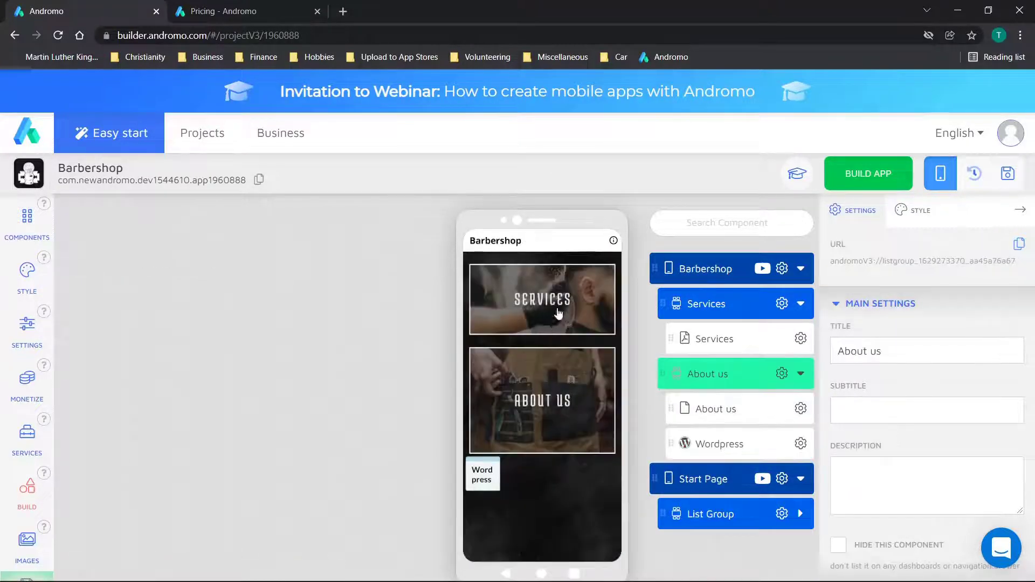
pyautogui.click(550, 423)
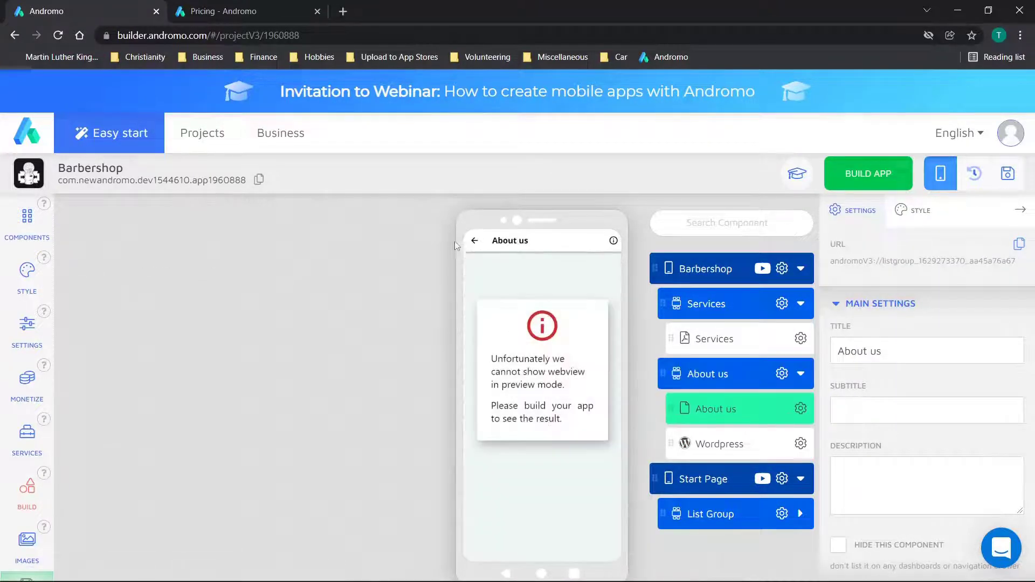
pyautogui.click(474, 241)
pyautogui.click(485, 474)
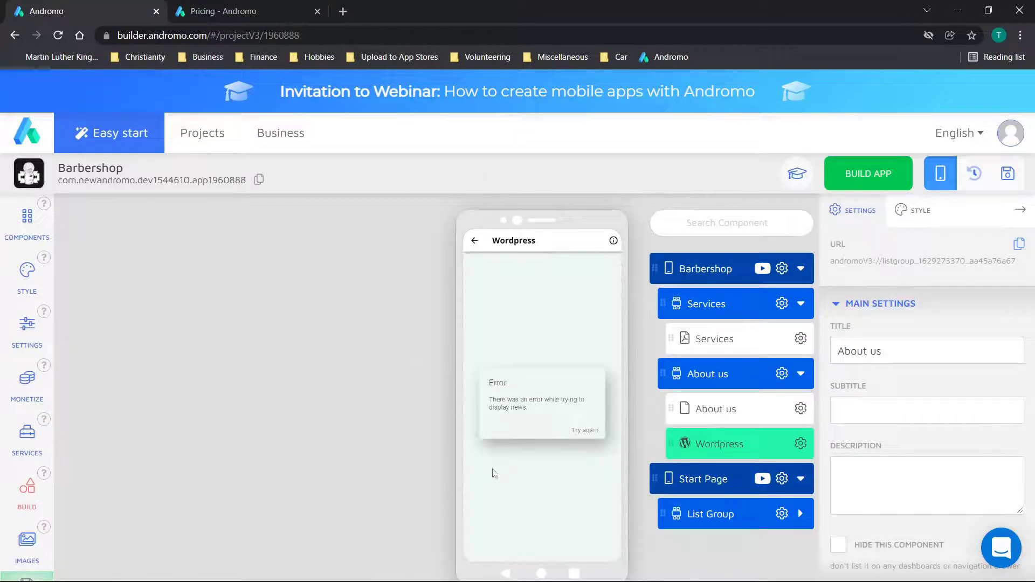
pyautogui.click(583, 431)
pyautogui.click(583, 436)
pyautogui.click(600, 473)
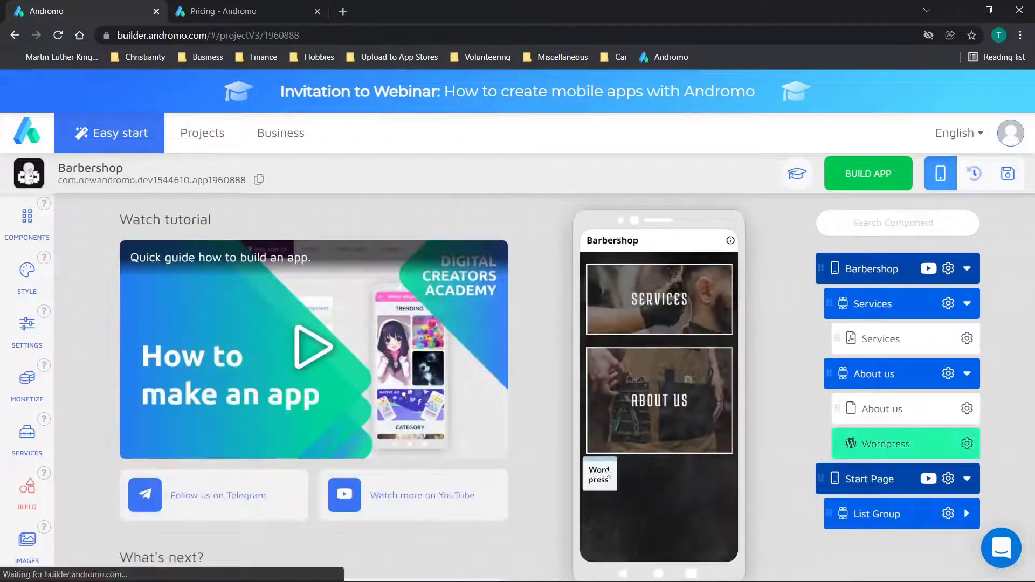
pyautogui.click(698, 431)
# - Open and close the option menus for the Wordpress page and Barbershop screen
pyautogui.click(966, 443)
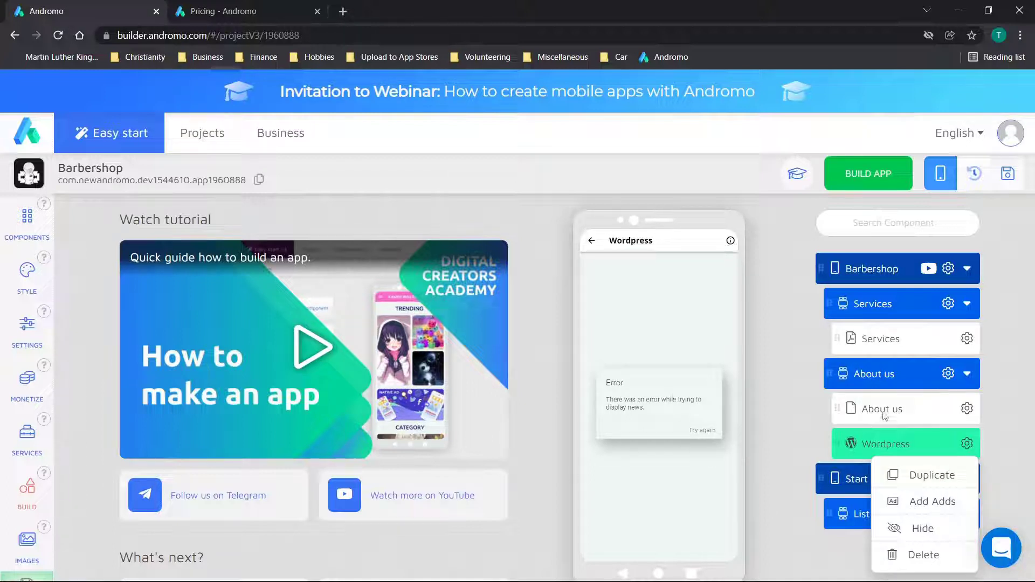
pyautogui.click(988, 407)
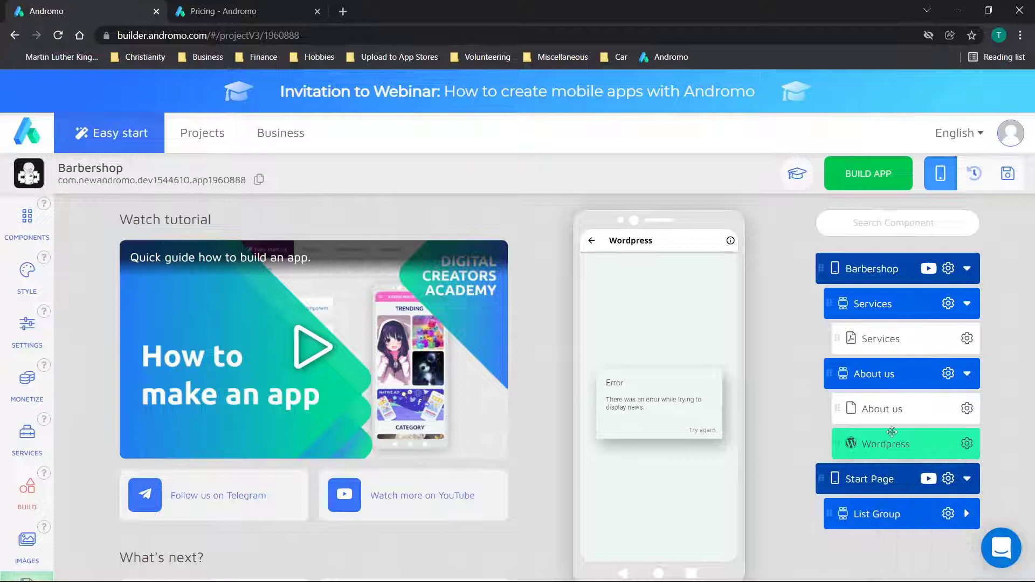
pyautogui.click(950, 268)
pyautogui.click(759, 265)
# - Add an Action button component from the Buttons category into the Services group
pyautogui.click(30, 218)
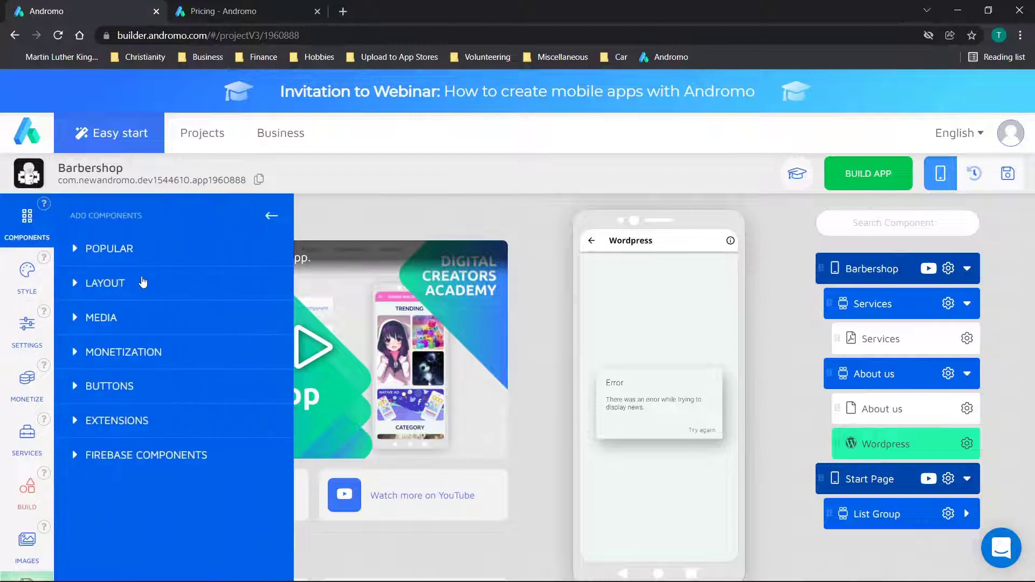
pyautogui.click(105, 388)
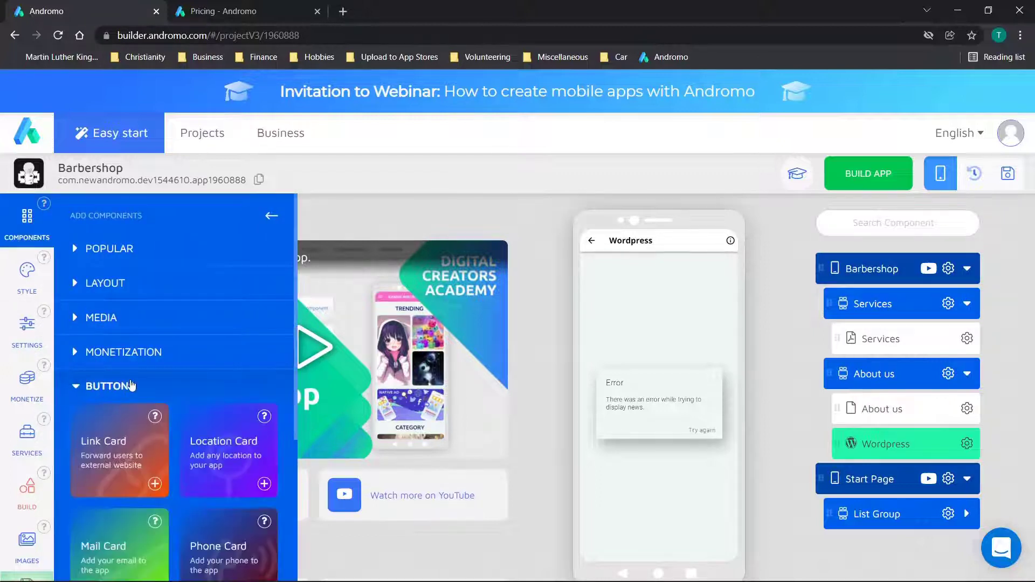
pyautogui.scroll(-2, 131, 386)
pyautogui.scroll(-3, 166, 430)
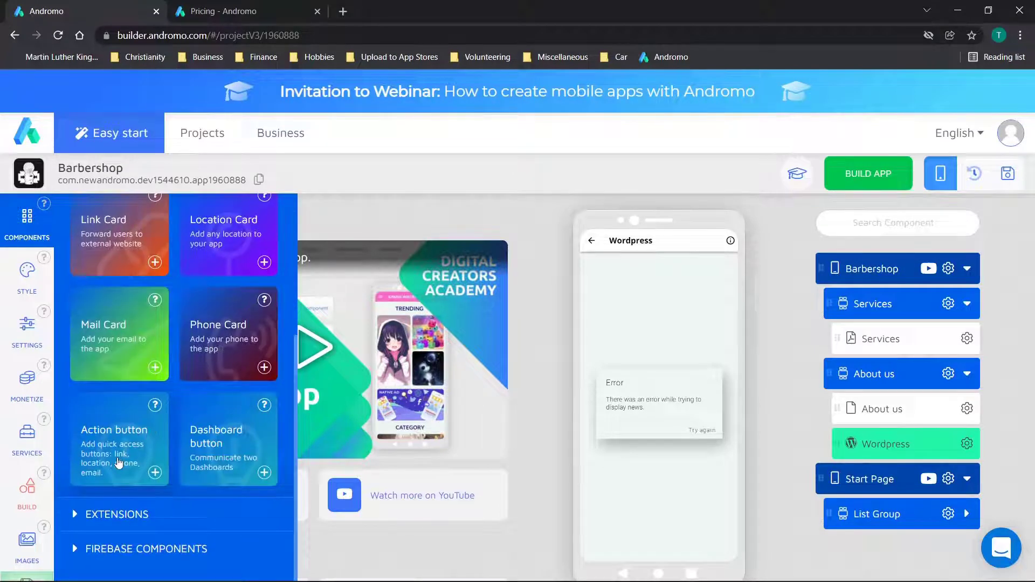
pyautogui.click(154, 475)
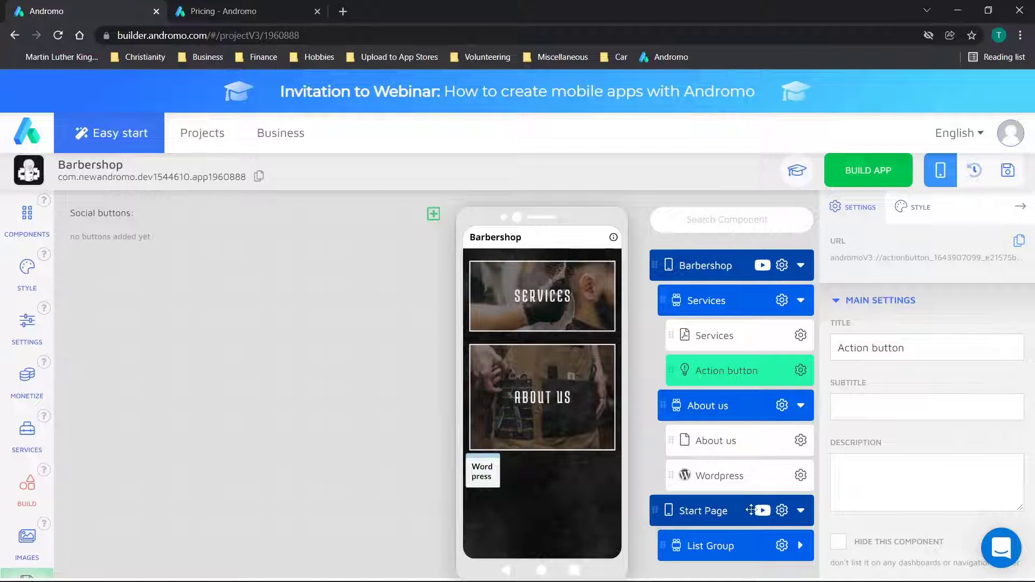
# - Add an Action button component under the Services group
pyautogui.click(800, 512)
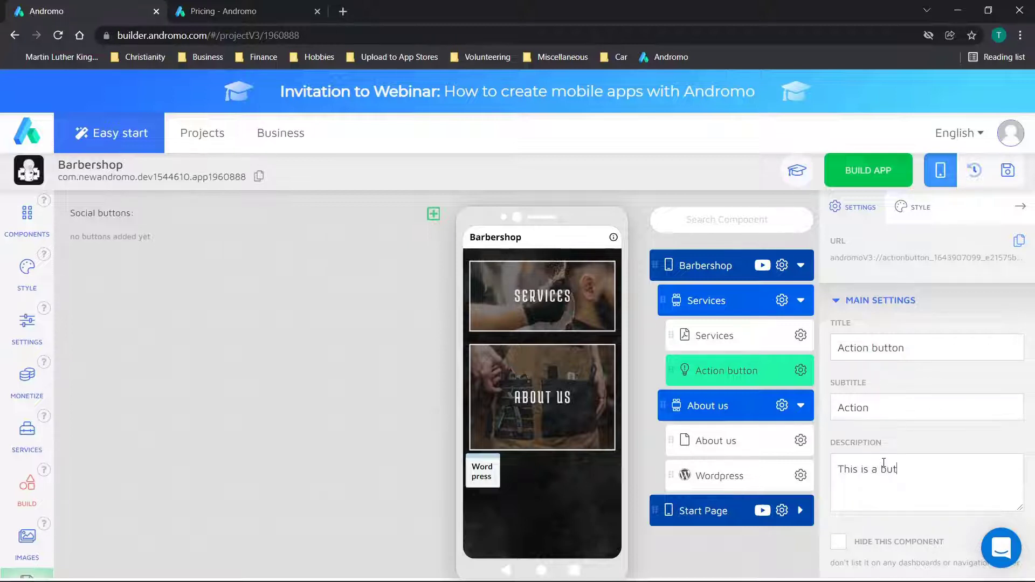
pyautogui.write('on')
pyautogui.scroll(-4, 883, 462)
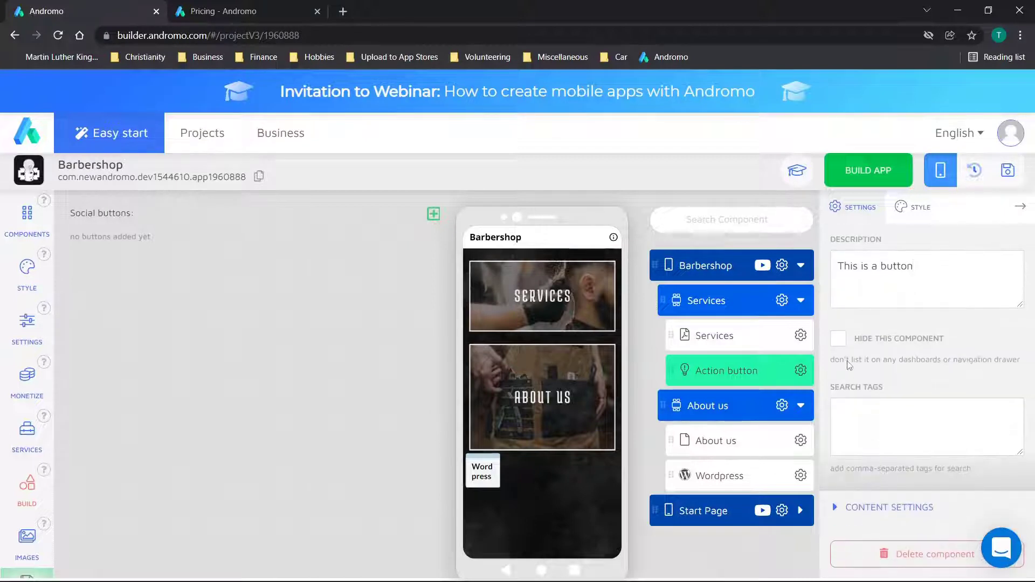
pyautogui.scroll(4, 952, 344)
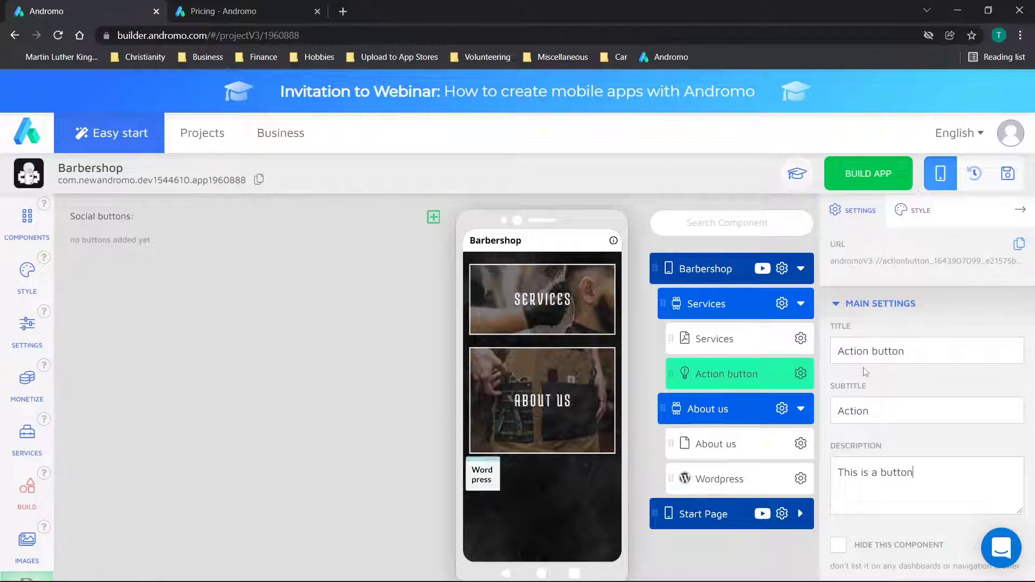
pyautogui.scroll(-1, 905, 358)
pyautogui.scroll(1, 903, 356)
# - Turn on a custom dashboard size for the Action button with 3 columns
pyautogui.click(917, 211)
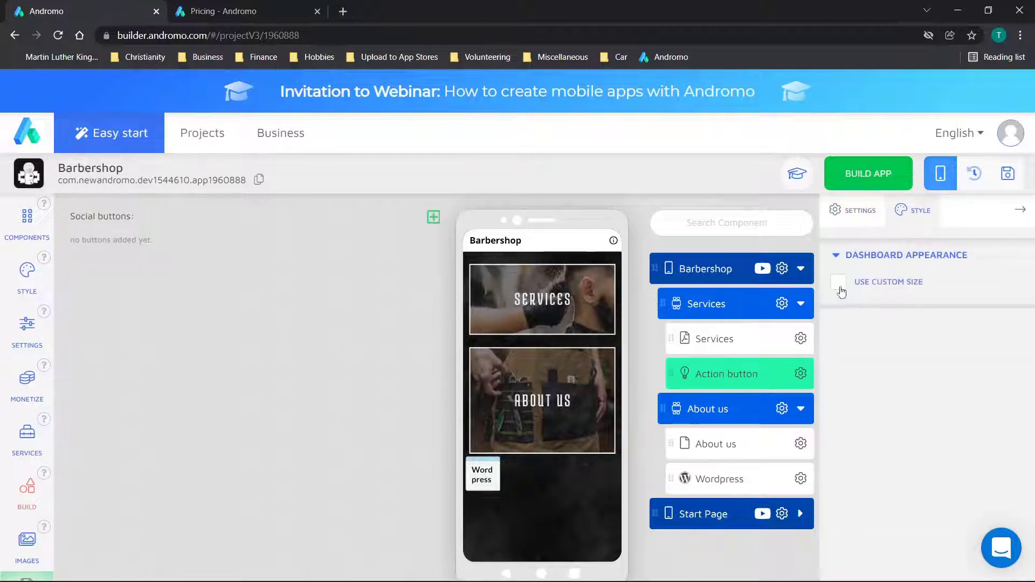
pyautogui.click(840, 286)
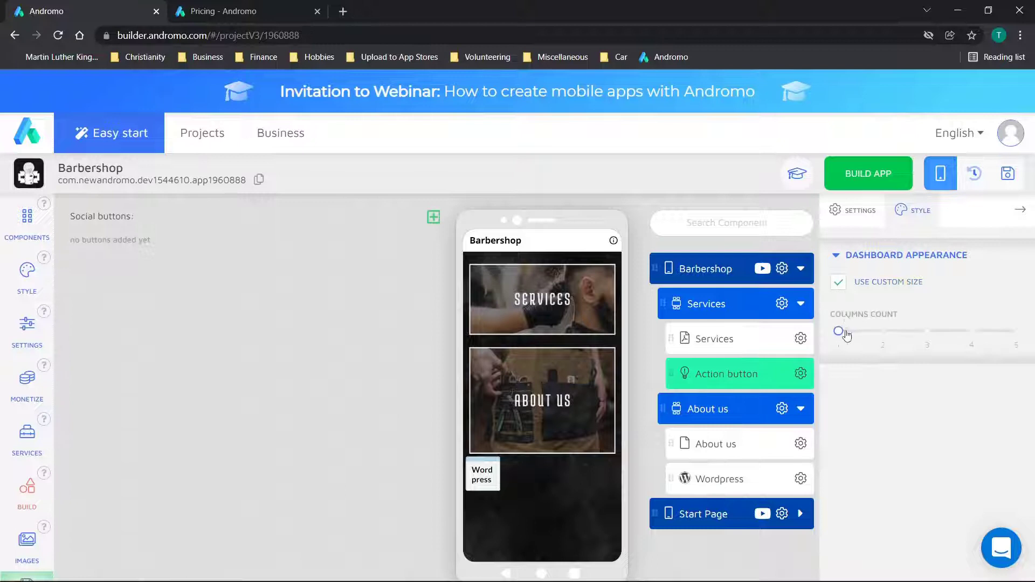
pyautogui.moveTo(839, 331); pyautogui.dragTo(1020, 345)
# - Reveal the Action button's content settings: Horizontal direction, Center alignment
pyautogui.click(854, 225)
pyautogui.scroll(-3, 854, 351)
pyautogui.scroll(-1, 853, 396)
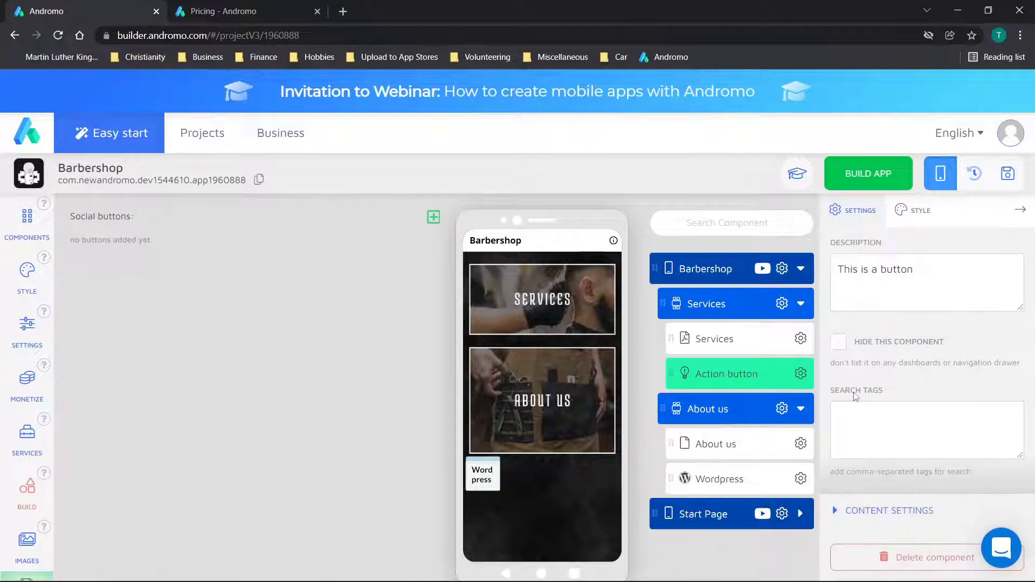
pyautogui.click(865, 517)
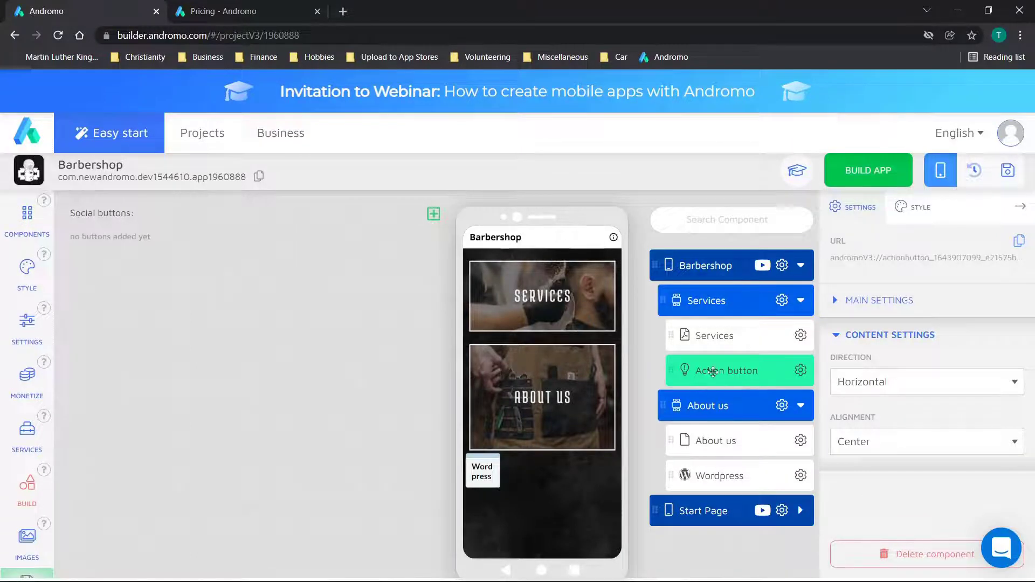
# - Drag the Action button from Services into the About us group
pyautogui.click(678, 372)
pyautogui.click(655, 302)
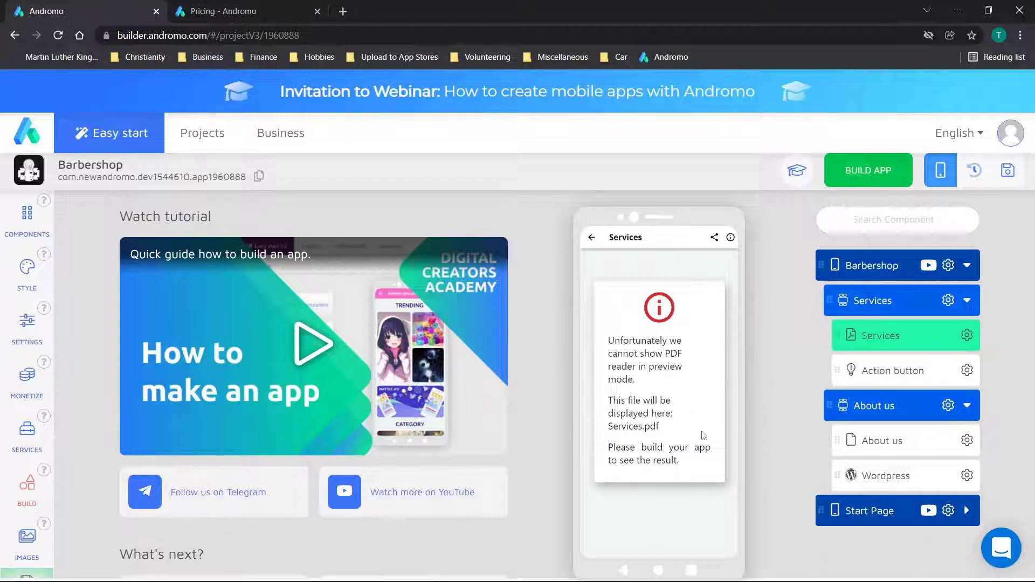
pyautogui.click(862, 372)
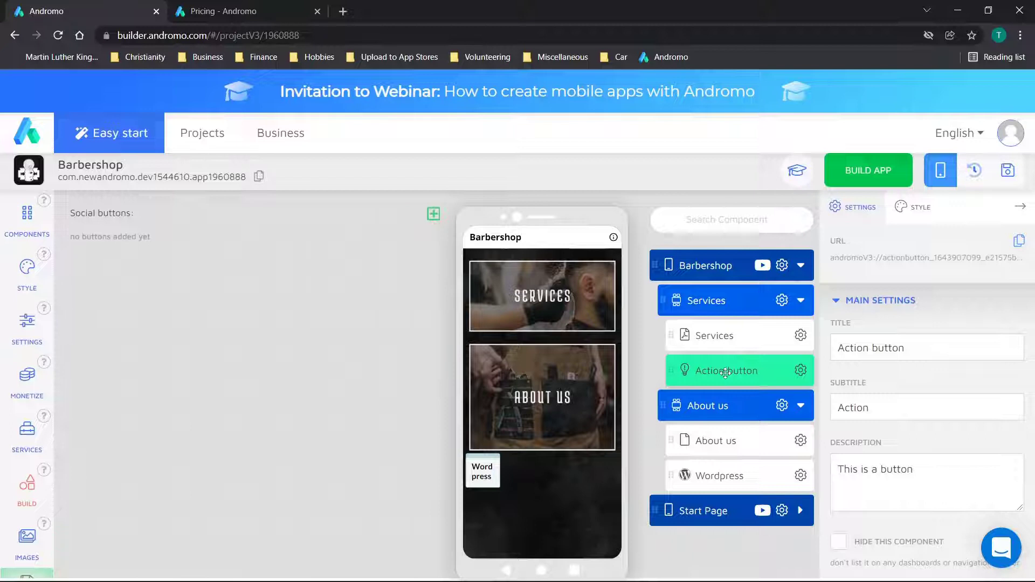
pyautogui.moveTo(727, 373); pyautogui.dragTo(723, 437)
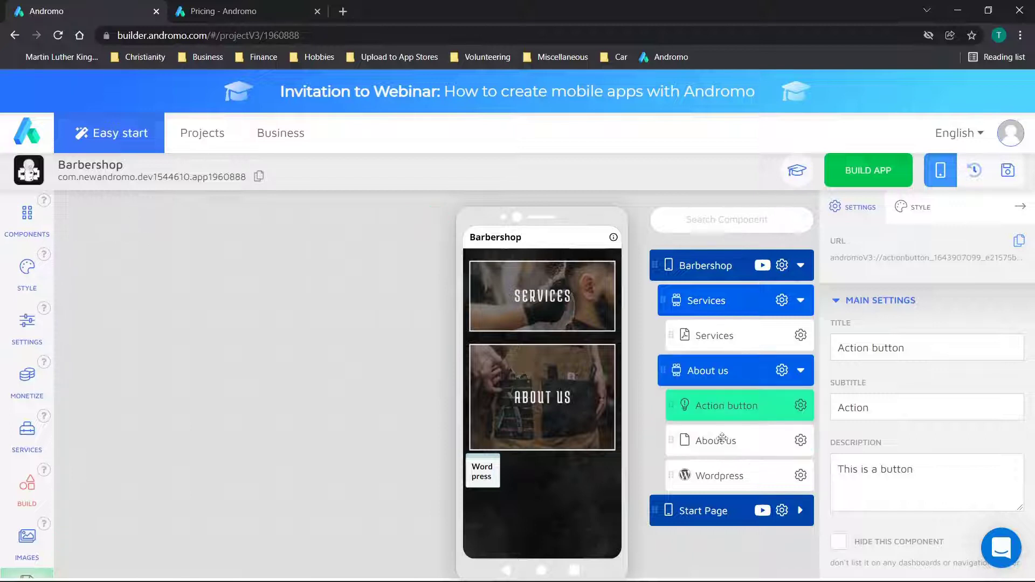
# - Place the Action button below Wordpress and preview the About us page
pyautogui.click(548, 424)
pyautogui.click(474, 237)
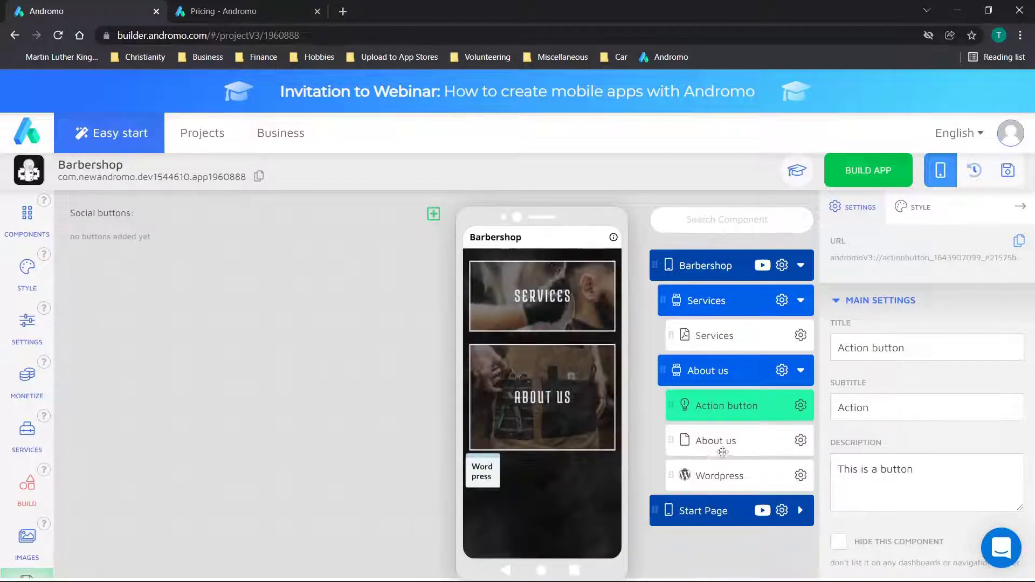
pyautogui.moveTo(689, 409); pyautogui.dragTo(690, 534)
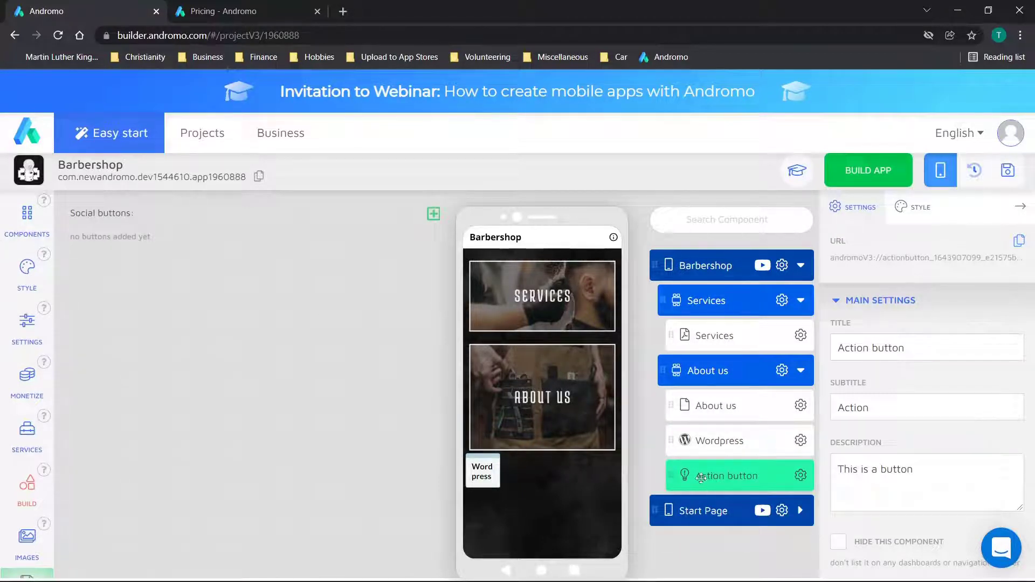
pyautogui.click(546, 409)
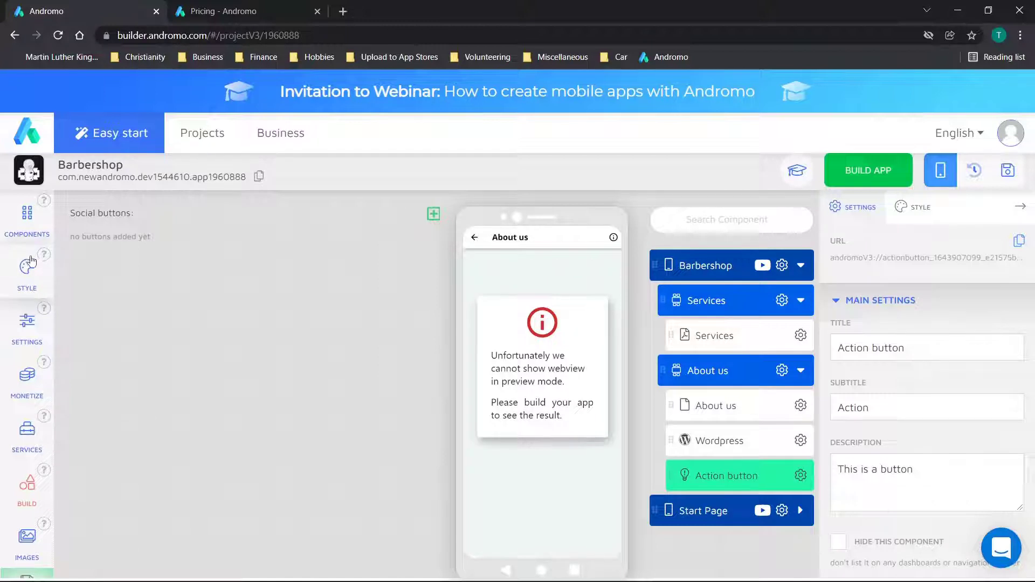
# - Add Audio player online from Media components and drag it directly under About us
pyautogui.click(27, 218)
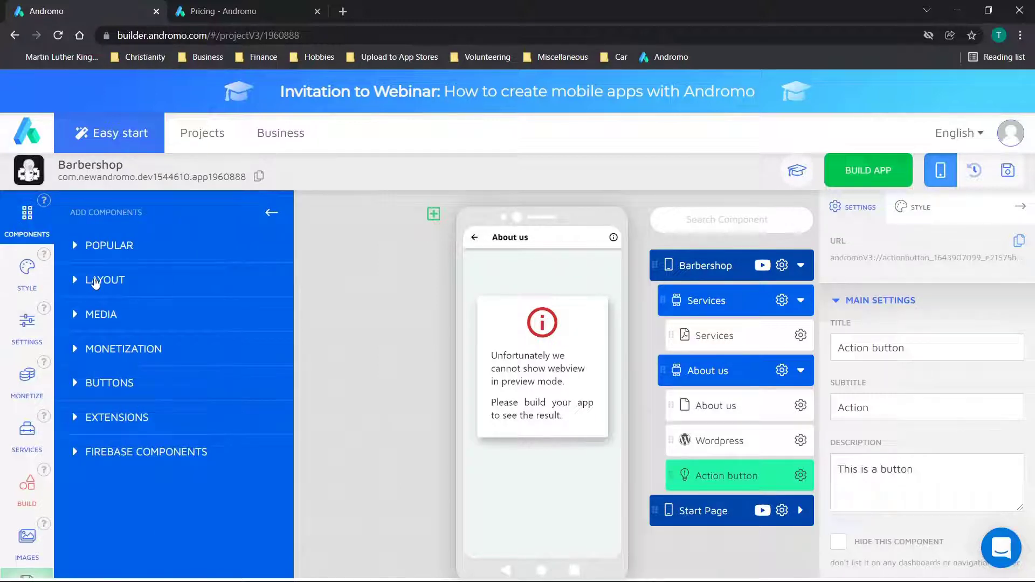
pyautogui.click(104, 306)
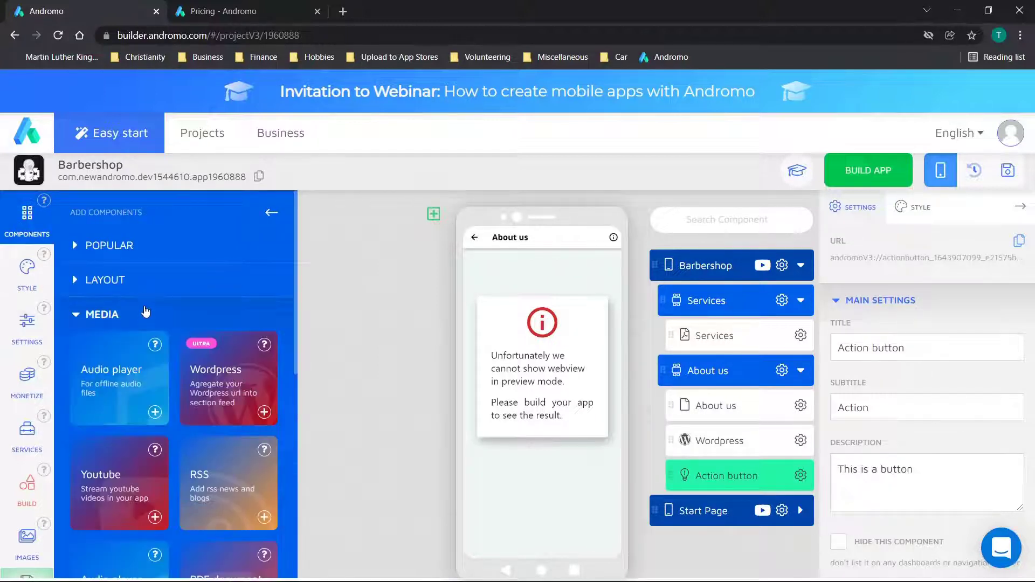
pyautogui.click(145, 313)
pyautogui.click(116, 383)
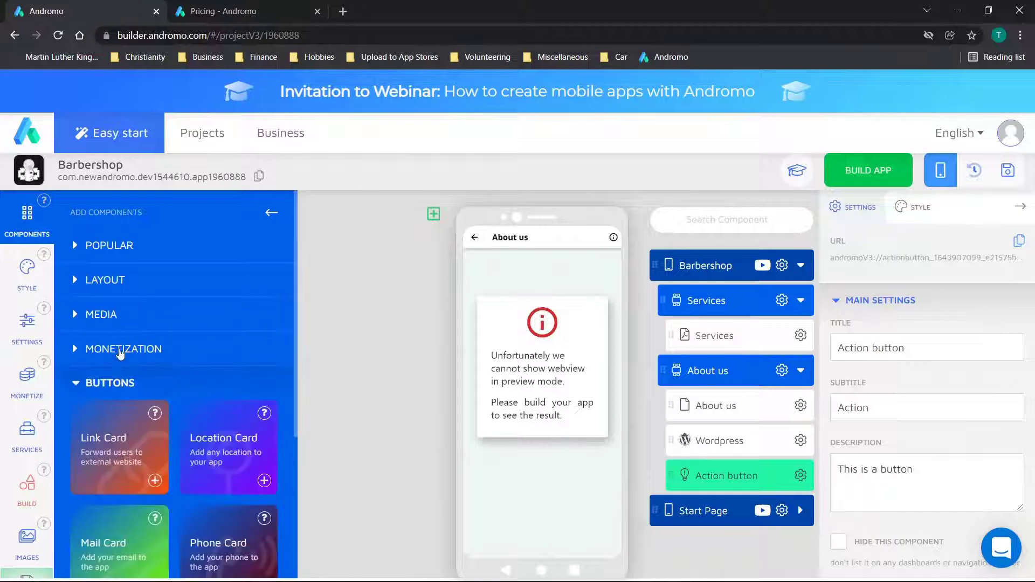
pyautogui.click(120, 351)
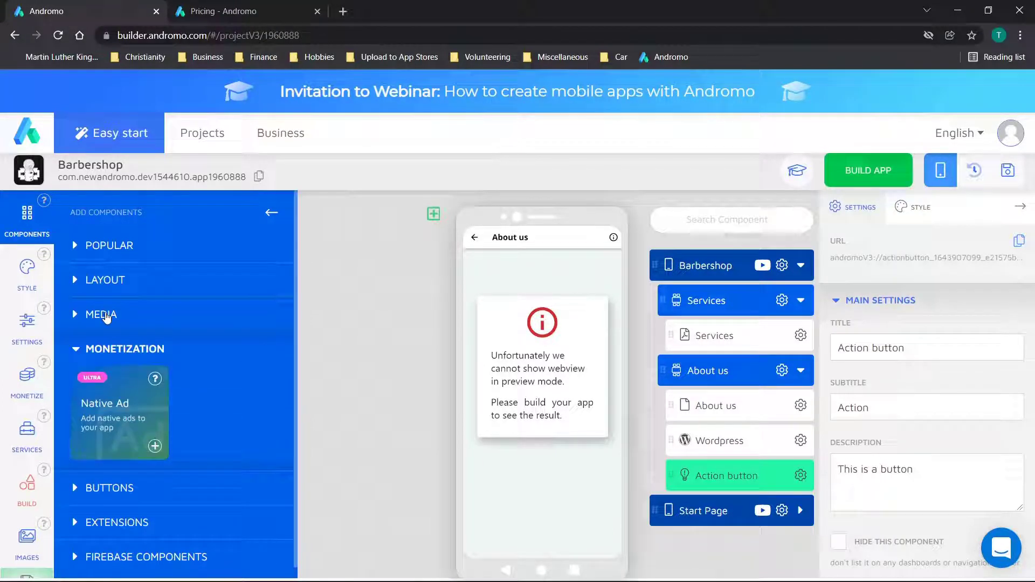
pyautogui.click(106, 315)
pyautogui.scroll(-4, 169, 354)
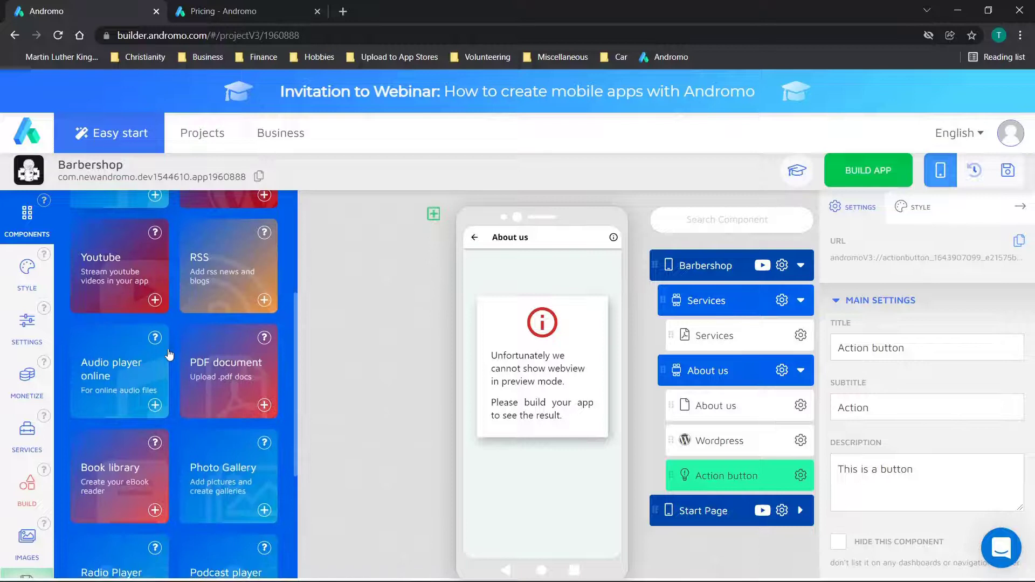
pyautogui.click(155, 406)
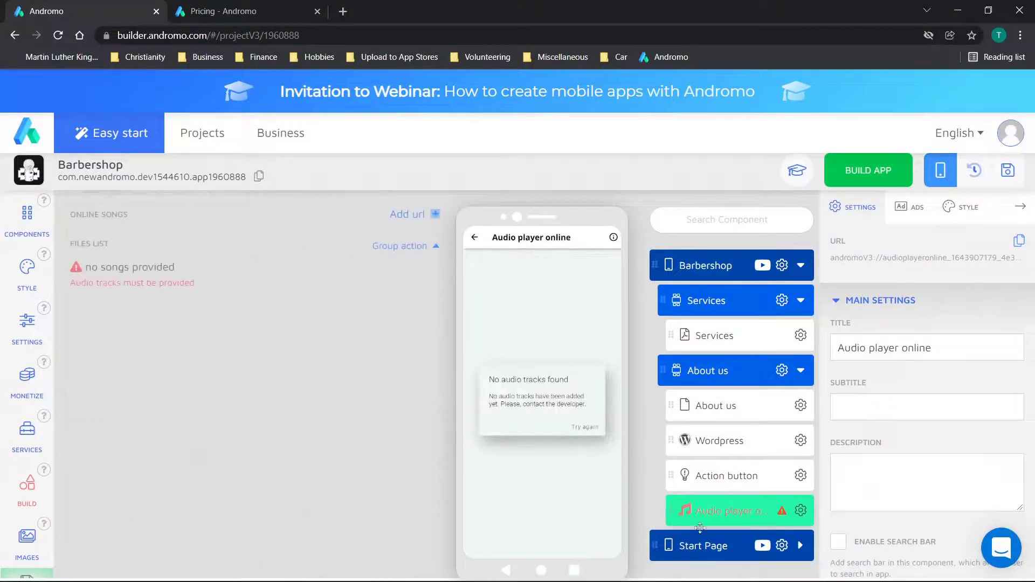
pyautogui.moveTo(683, 533); pyautogui.dragTo(723, 447)
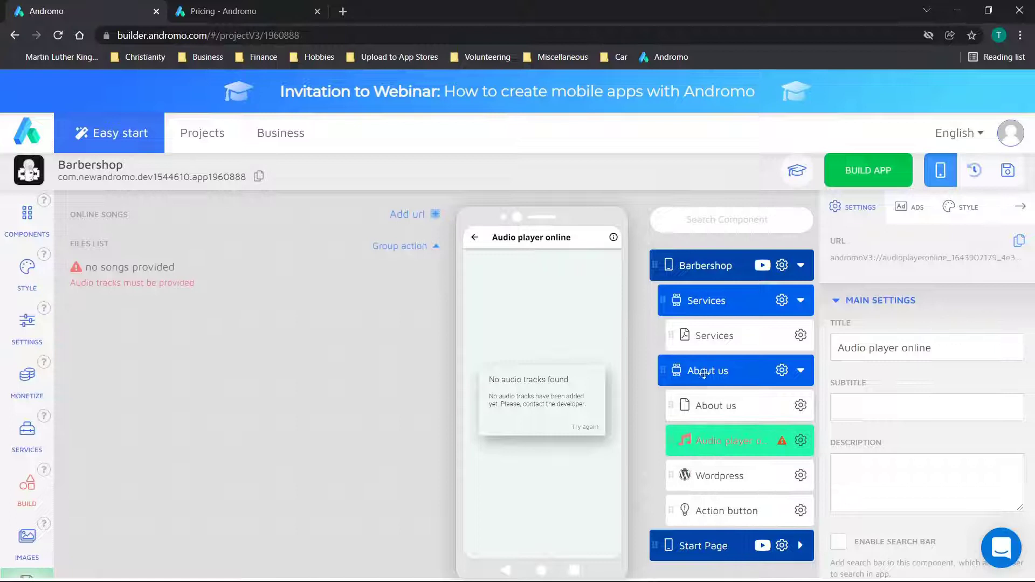
pyautogui.click(704, 372)
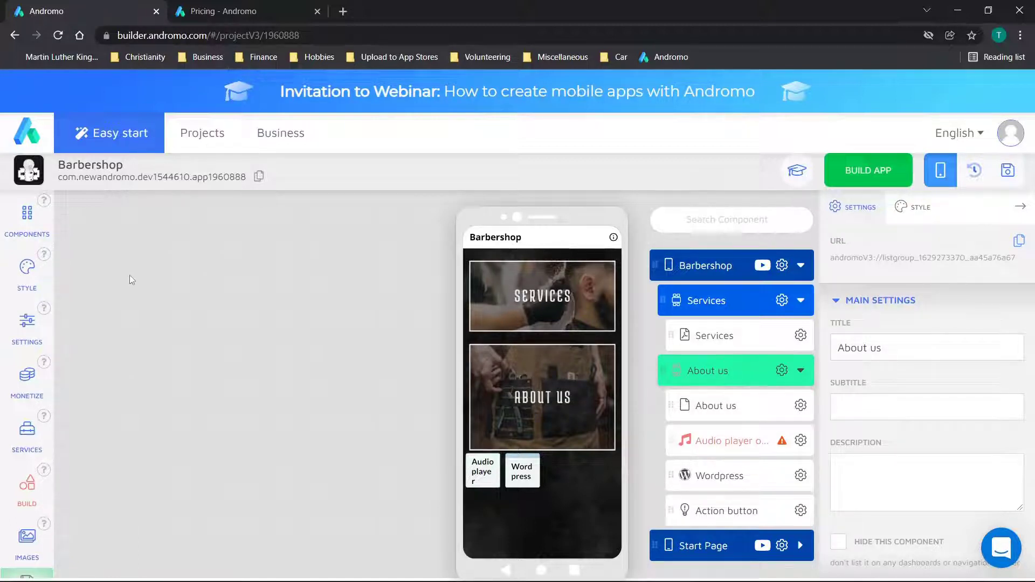
# - Preview the Audio player online screen, then drag its row below Wordpress in About us
pyautogui.click(35, 281)
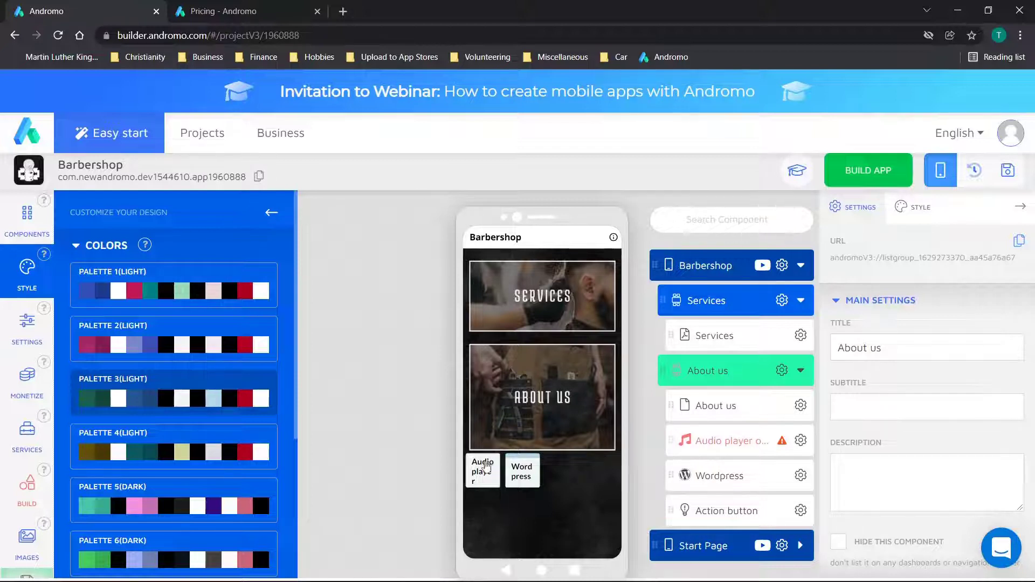
pyautogui.click(484, 468)
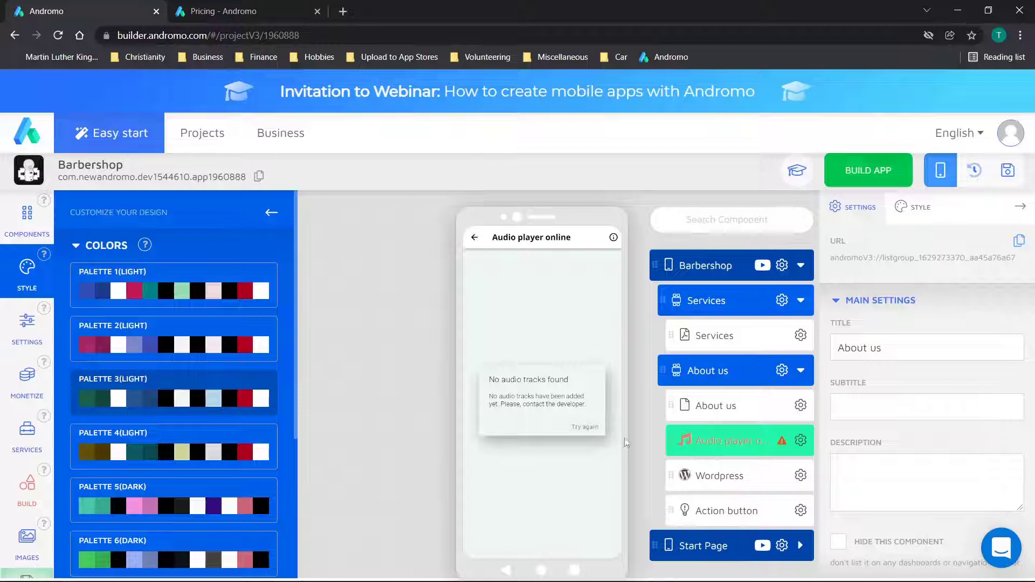
pyautogui.click(475, 238)
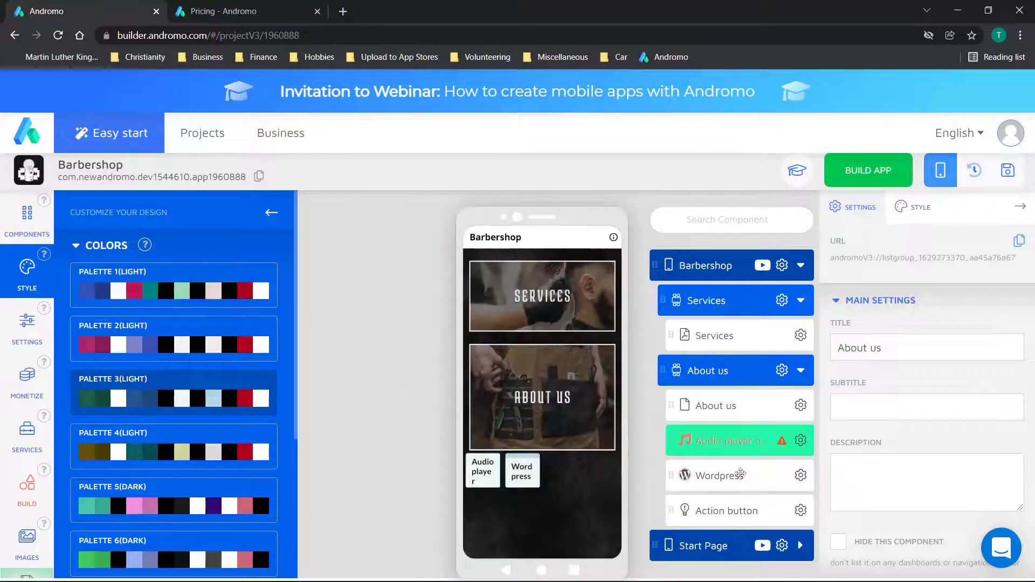
pyautogui.moveTo(726, 444); pyautogui.dragTo(718, 486)
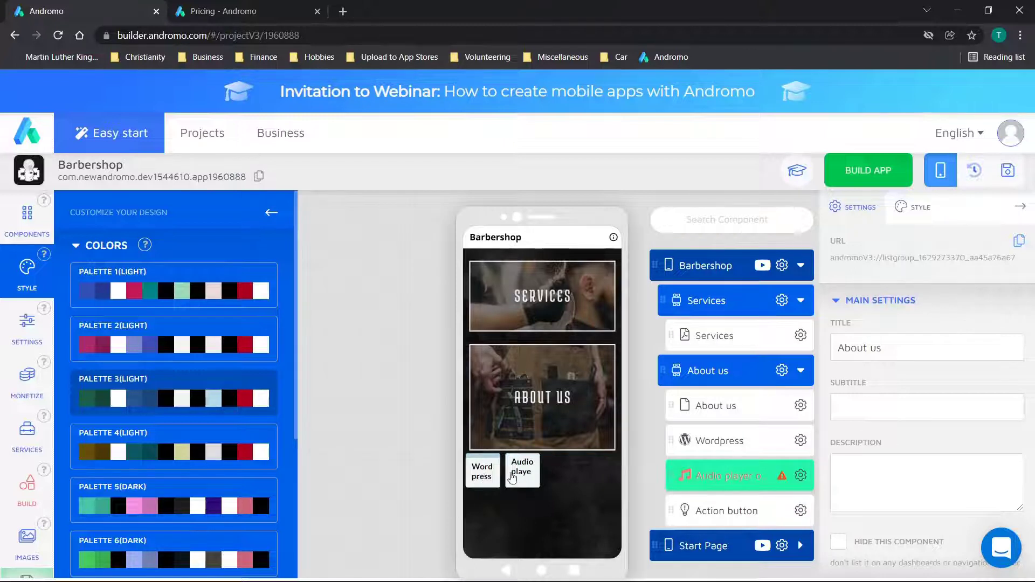
pyautogui.click(800, 476)
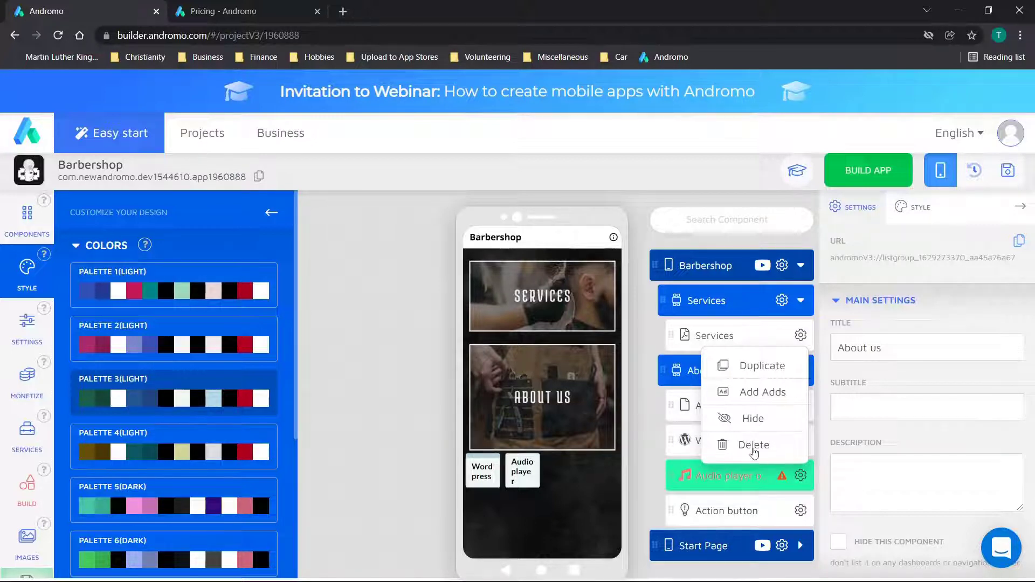
pyautogui.click(433, 404)
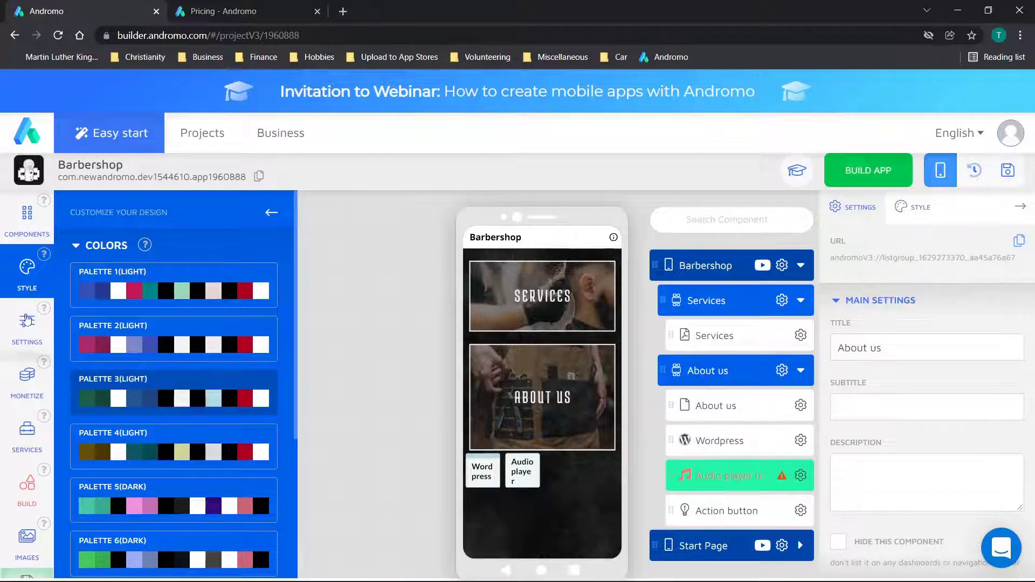
pyautogui.click(27, 221)
# - Add a Photo gallery from Firebase Components to the About us group
pyautogui.click(168, 453)
pyautogui.scroll(-2, 169, 455)
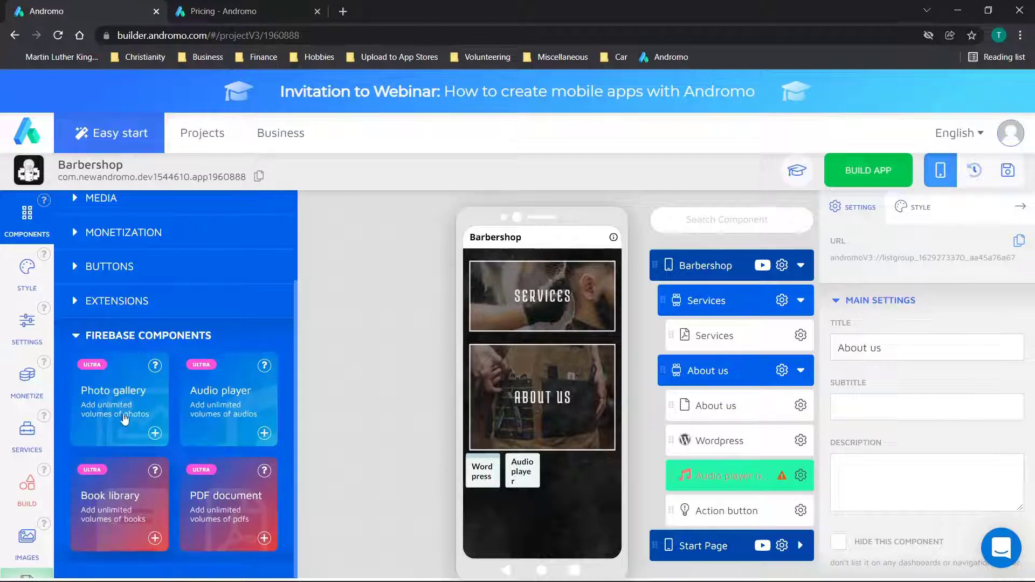
pyautogui.moveTo(154, 366)
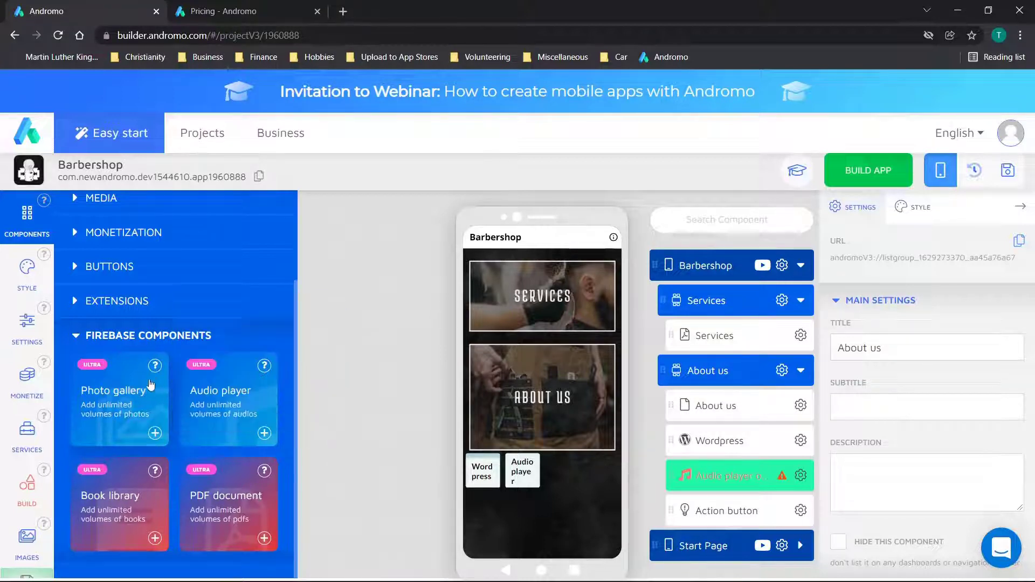
pyautogui.click(156, 433)
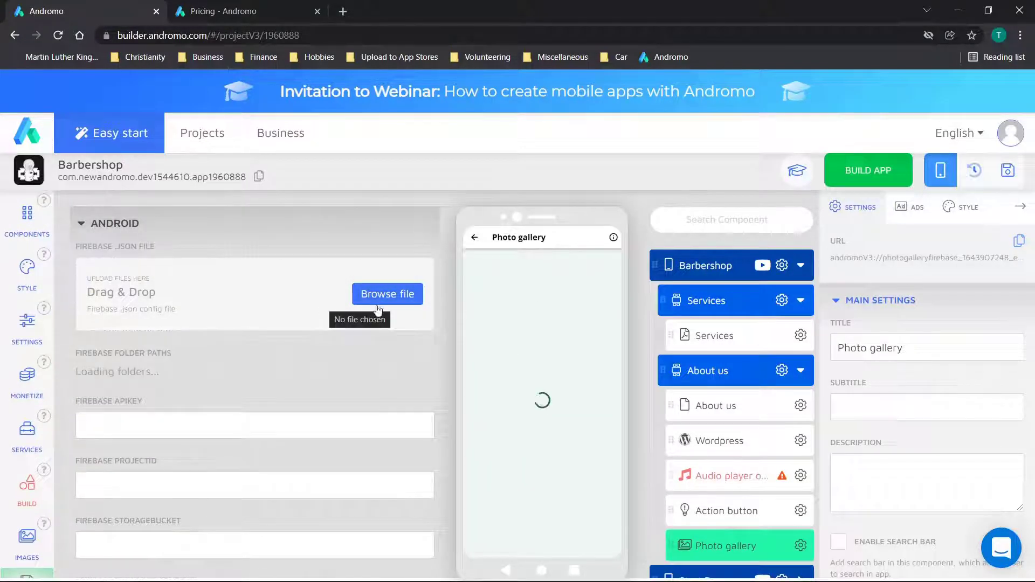
# - Scroll the Photo gallery settings and expand its empty iOS Firebase section
pyautogui.scroll(-1, 313, 360)
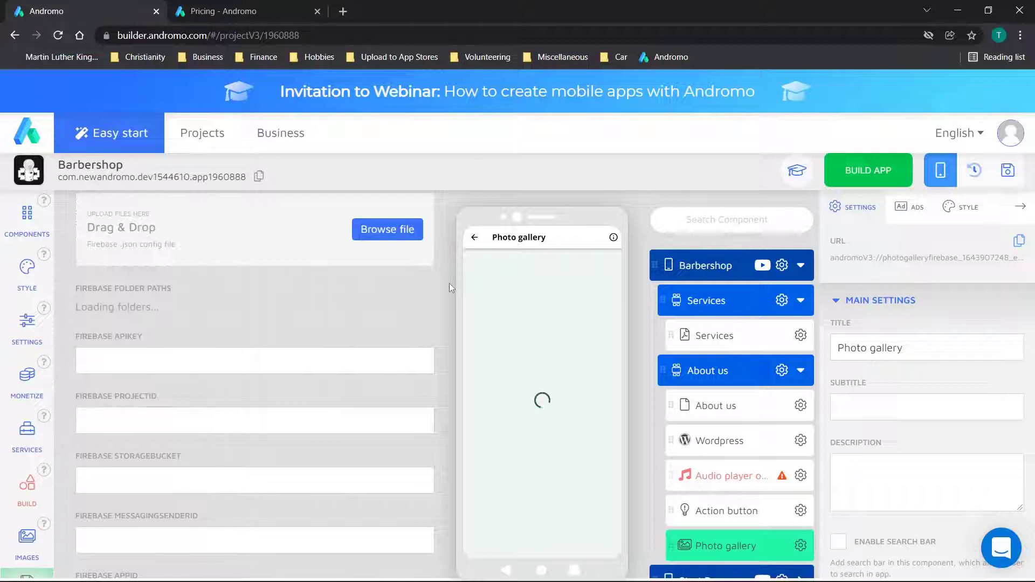
pyautogui.scroll(-1, 310, 325)
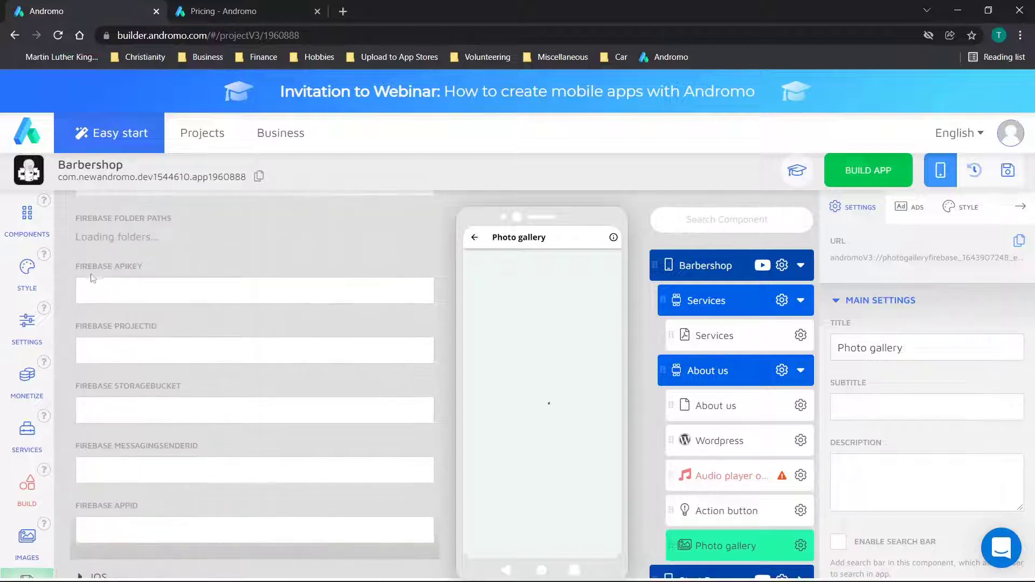
pyautogui.scroll(-1, 142, 285)
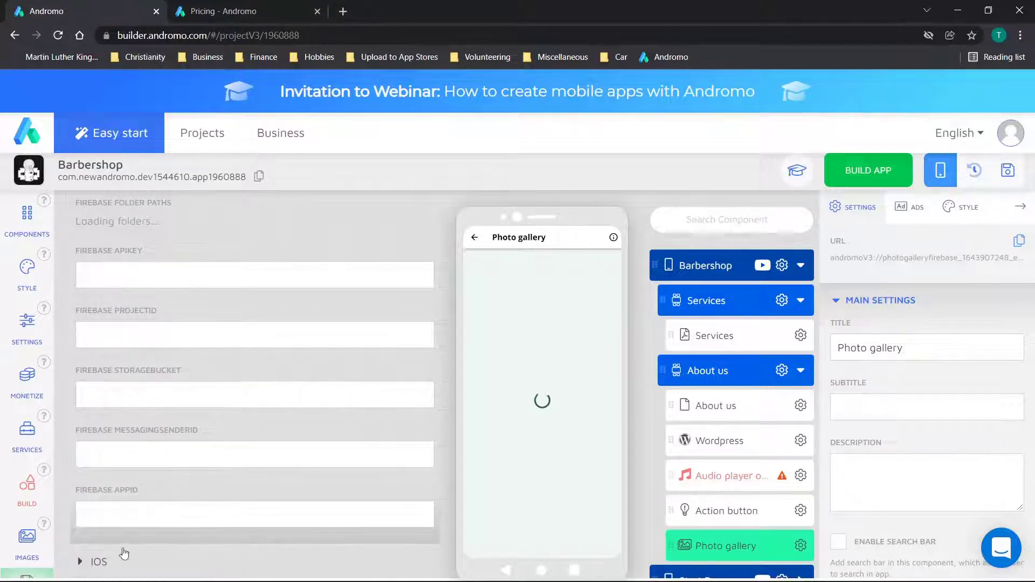
pyautogui.click(97, 561)
pyautogui.scroll(2, 171, 377)
pyautogui.scroll(-3, 171, 377)
pyautogui.scroll(3, 172, 377)
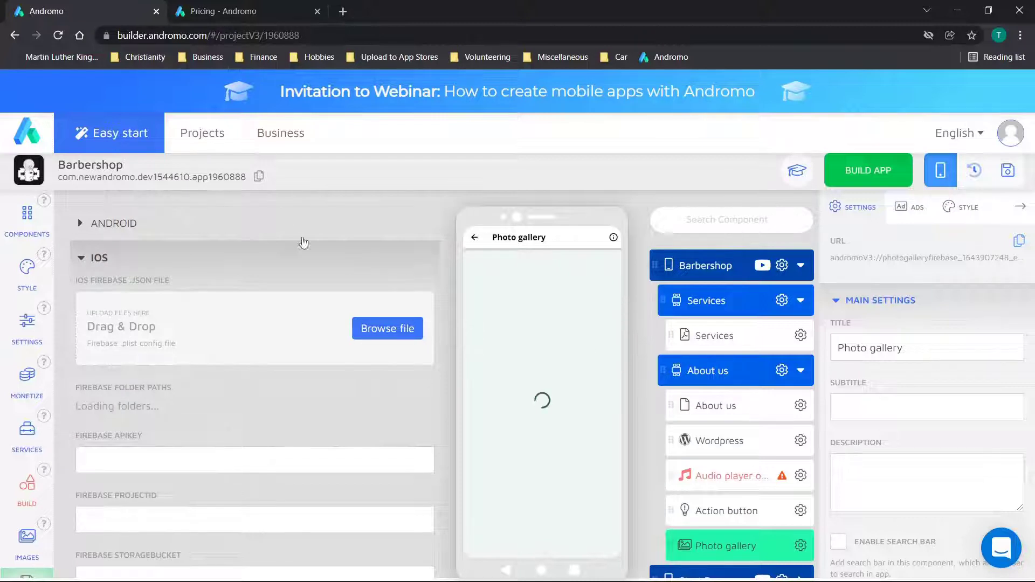
# - Reopen the components list and look at the Firebase components
pyautogui.click(27, 227)
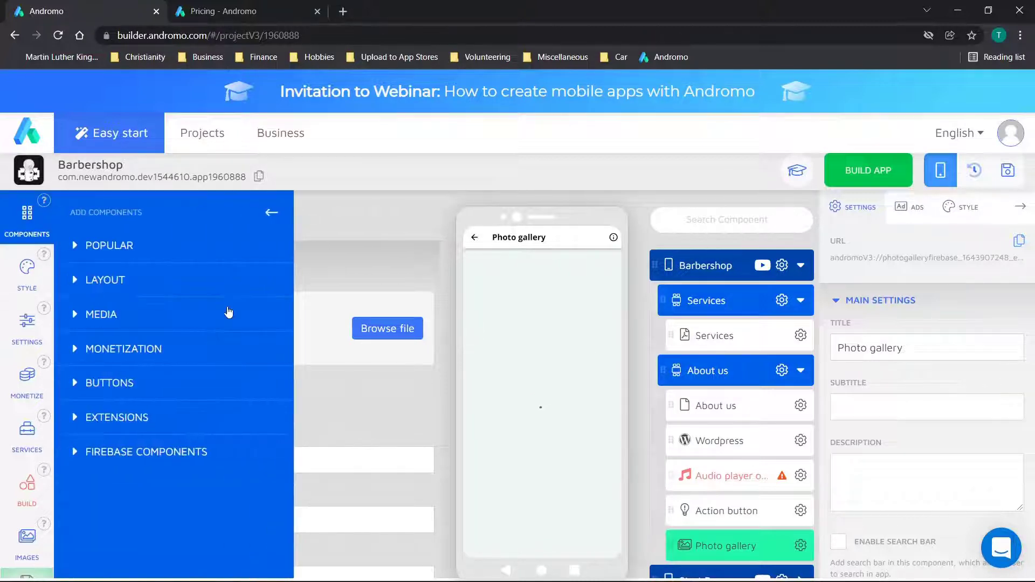
pyautogui.click(136, 452)
pyautogui.scroll(-2, 137, 451)
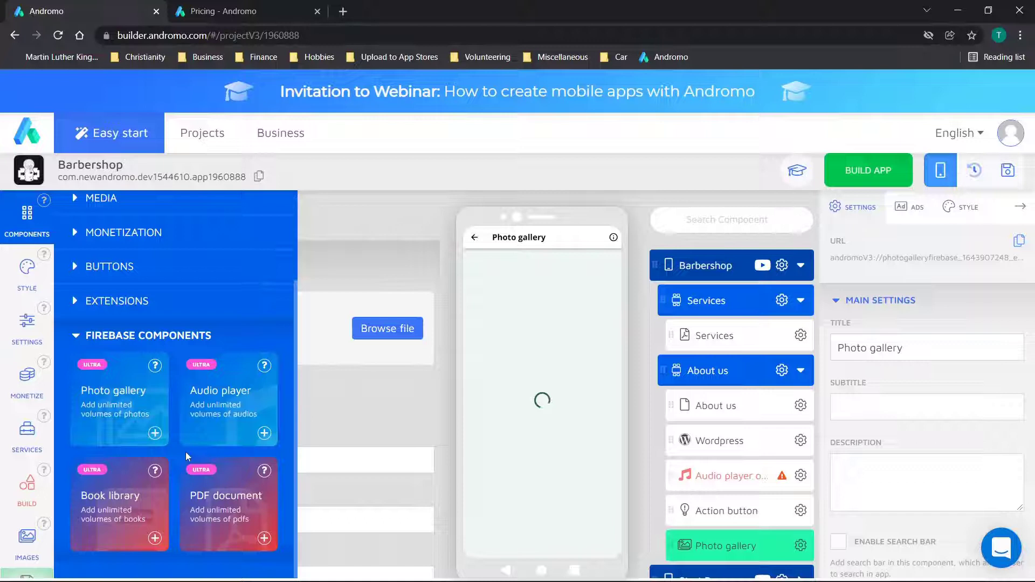
# - Browse the design colour palettes, component card view, app bar and drawer menu styling
pyautogui.click(27, 267)
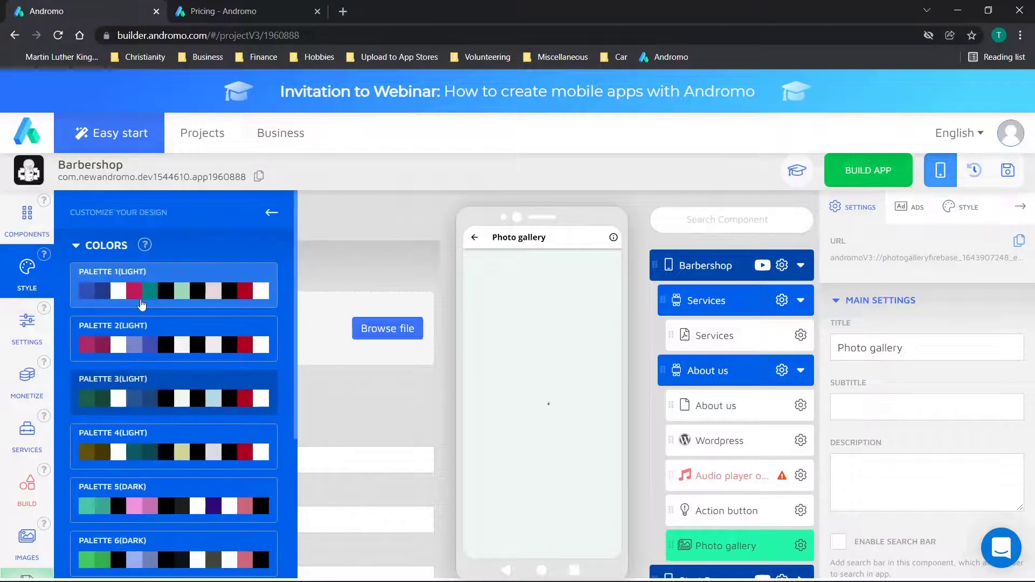
pyautogui.scroll(-3, 141, 304)
pyautogui.click(122, 477)
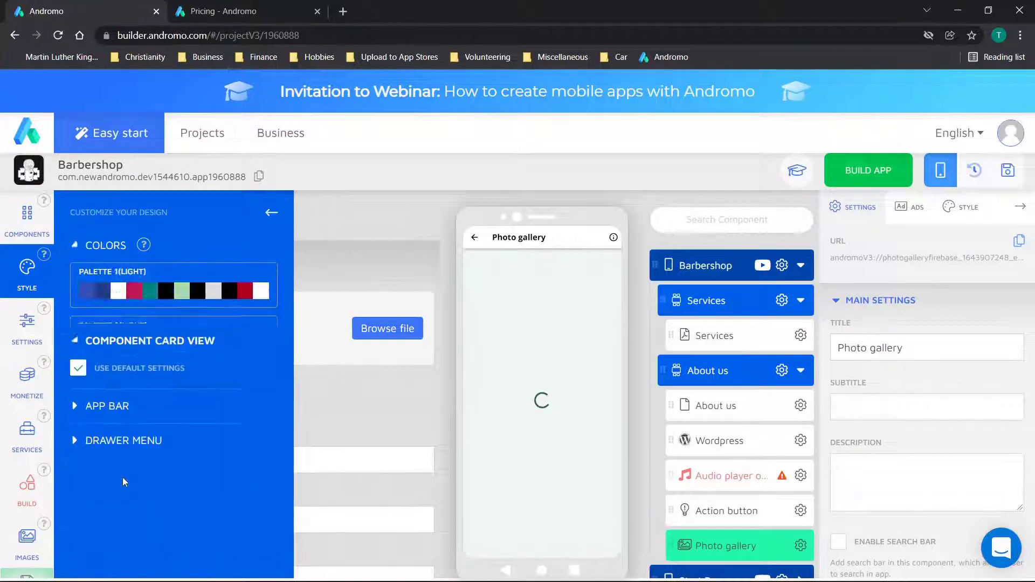
pyautogui.click(142, 256)
pyautogui.scroll(-4, 124, 475)
pyautogui.click(116, 515)
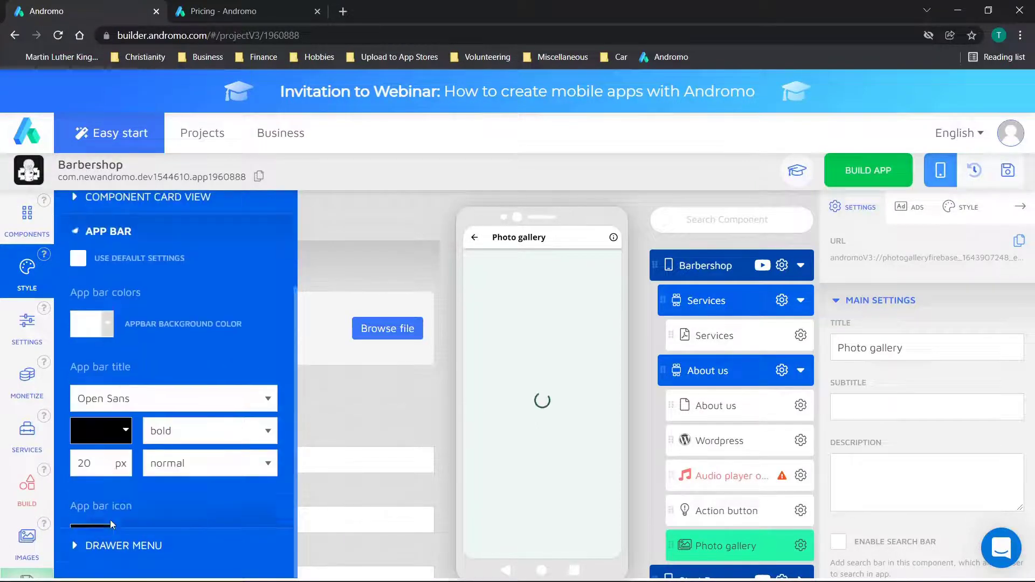
pyautogui.scroll(-1, 110, 522)
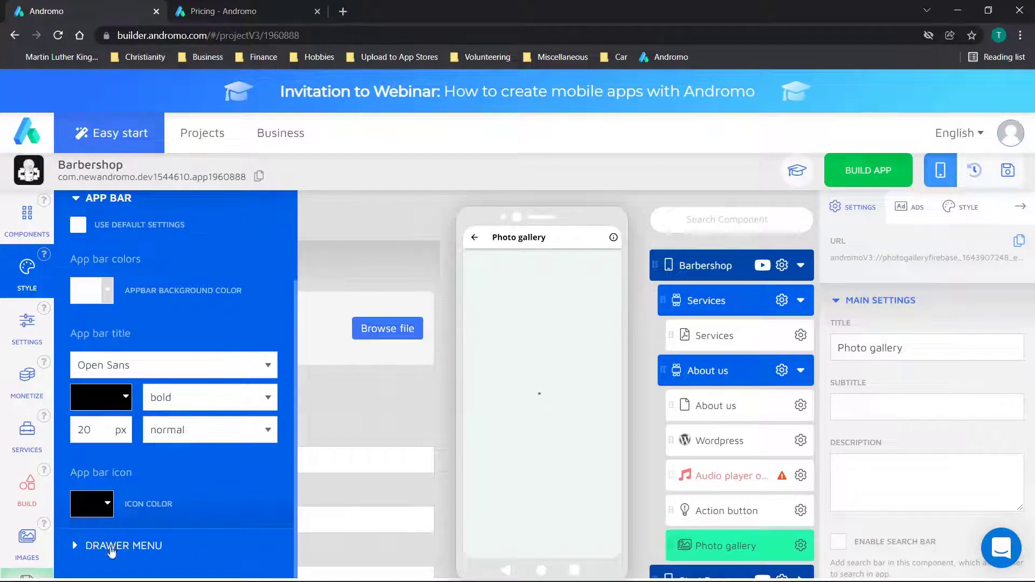
pyautogui.click(116, 545)
# - Scroll through the app's general settings: name Barbershop, version 1.0.0, code 1003
pyautogui.click(27, 318)
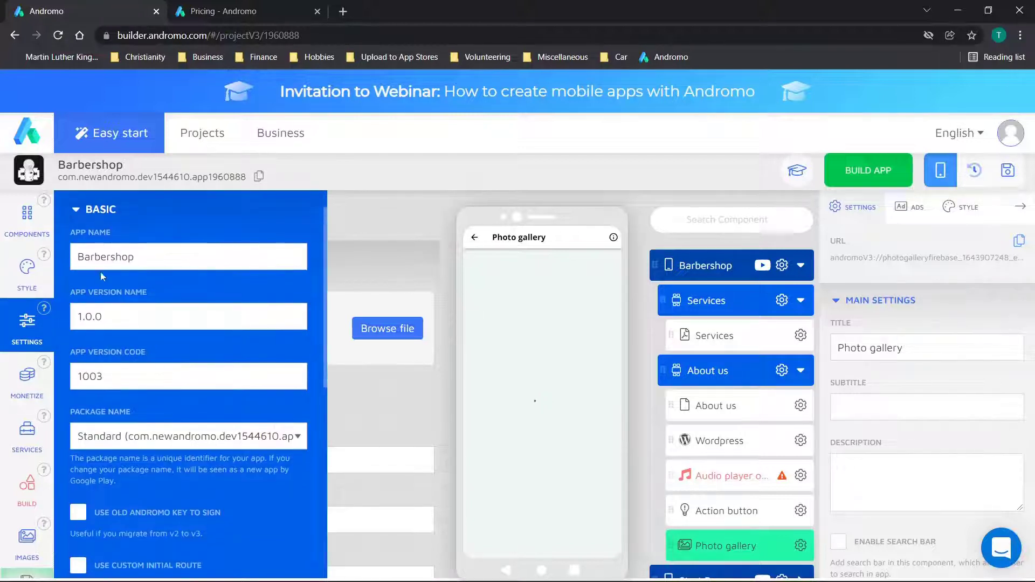
pyautogui.scroll(-2, 160, 309)
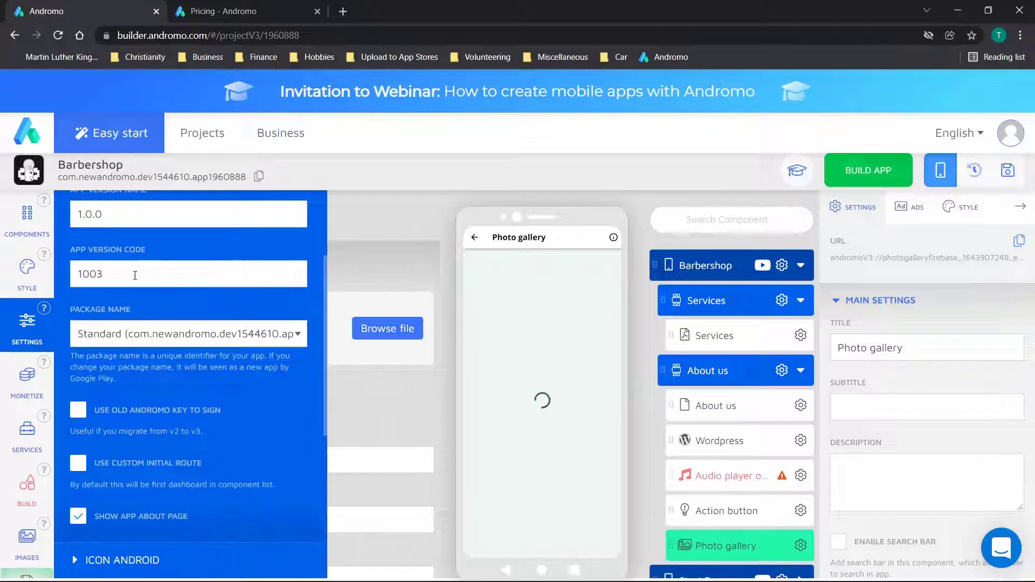
pyautogui.scroll(-2, 134, 275)
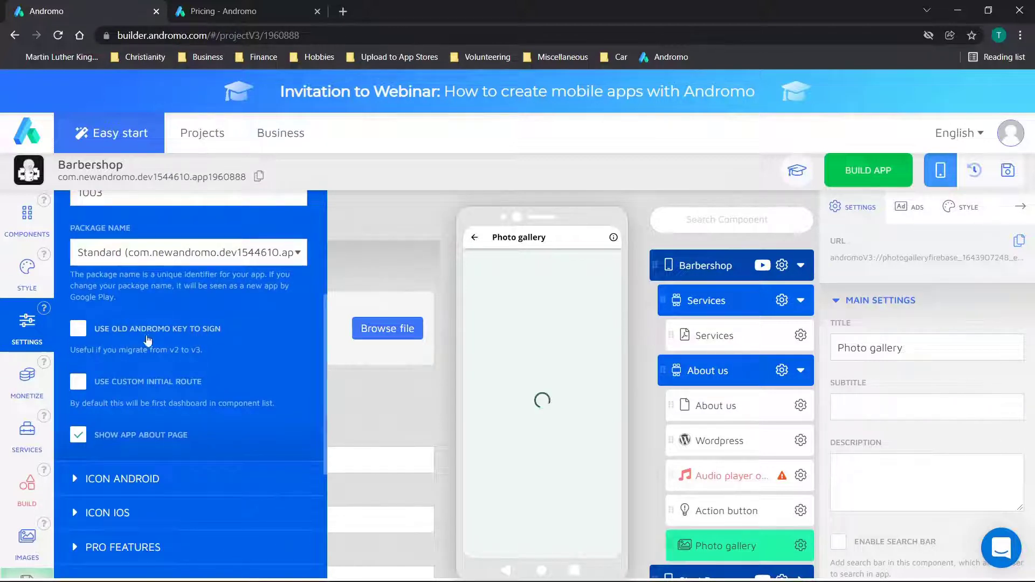
pyautogui.scroll(-1, 183, 342)
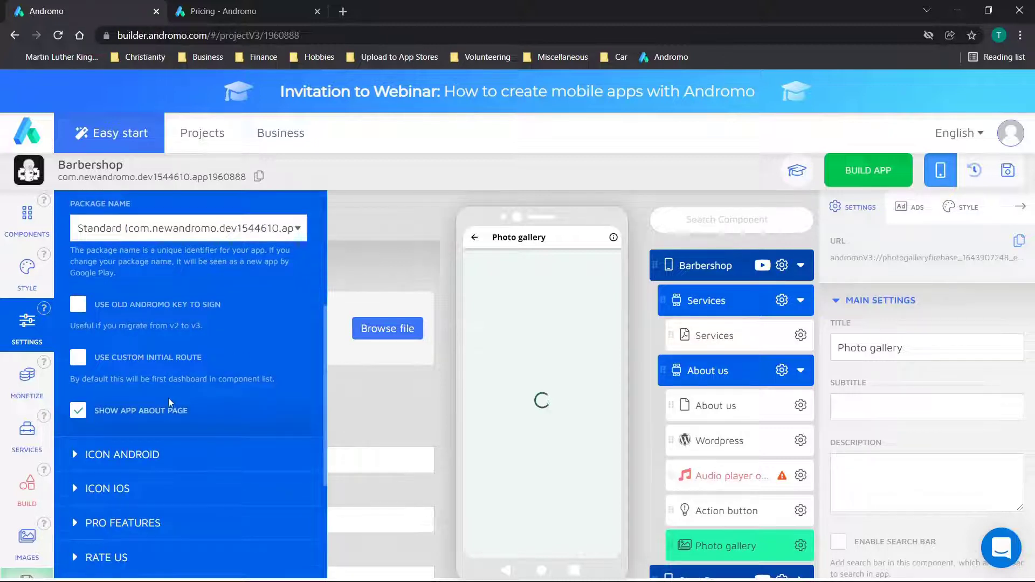
pyautogui.scroll(-4, 150, 411)
# - Check Android and iOS icons, pro features, iOS settings and AdMob consent form, then monetization
pyautogui.click(122, 287)
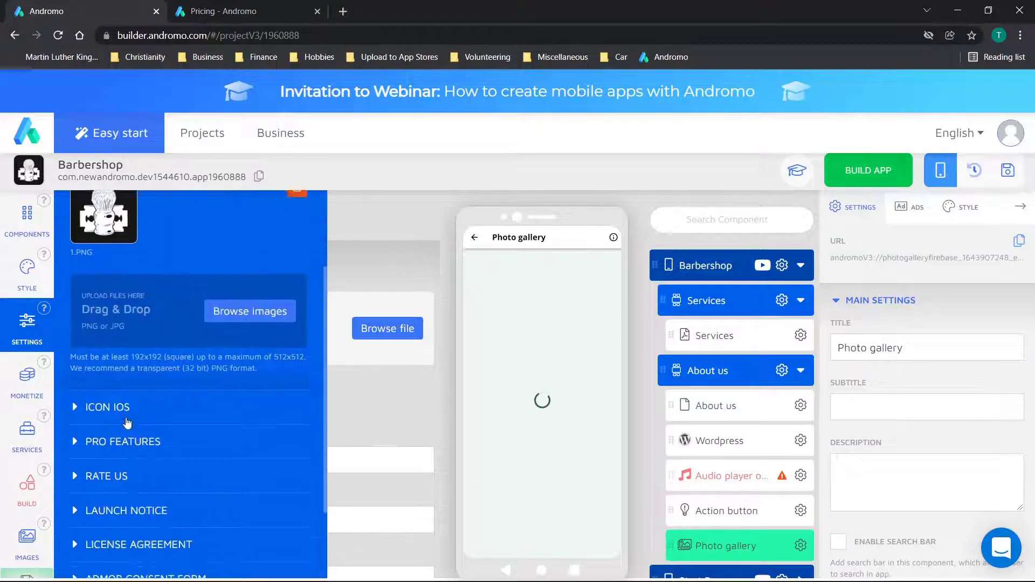
pyautogui.click(123, 405)
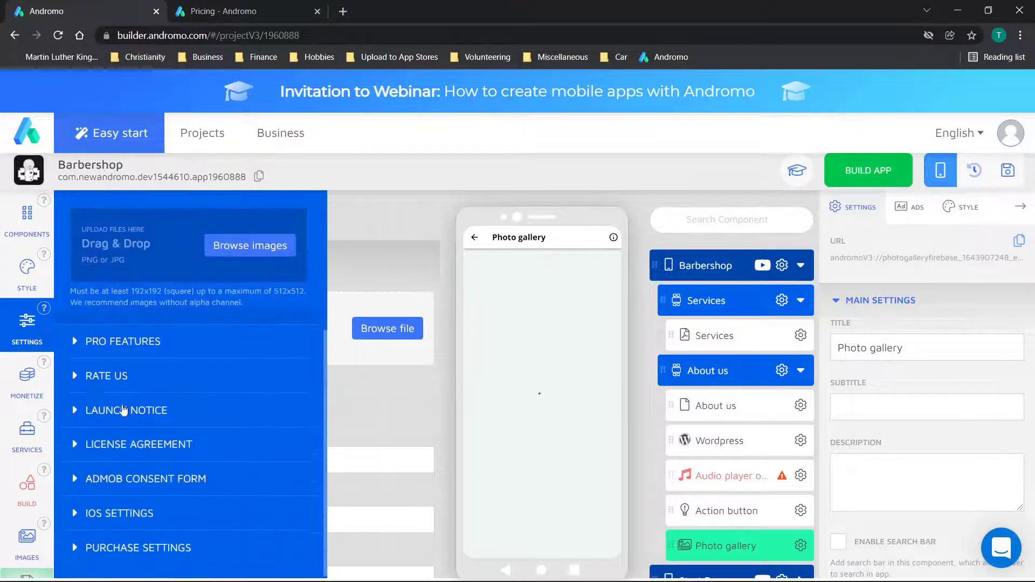
pyautogui.click(137, 340)
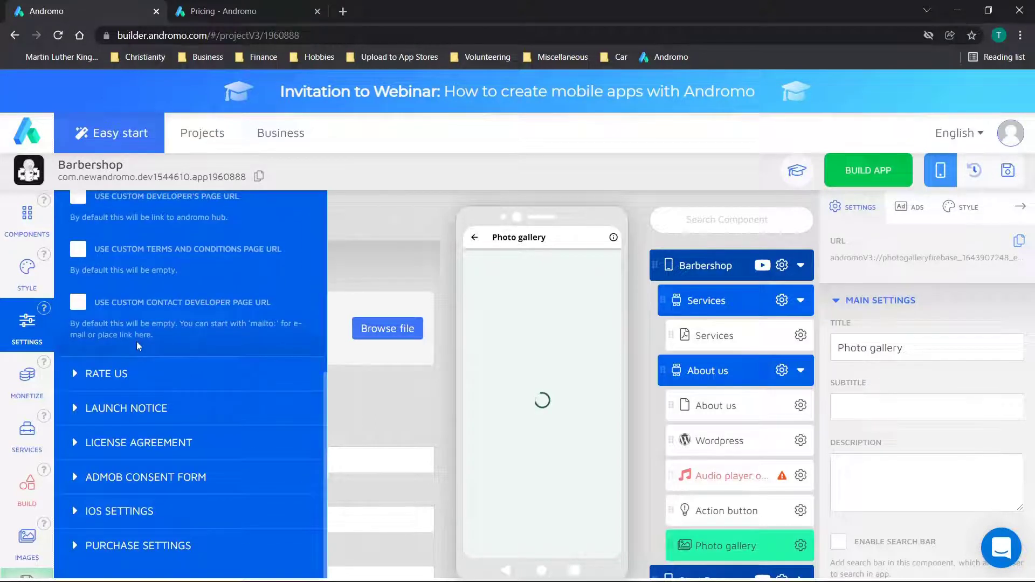
pyautogui.click(129, 512)
pyautogui.click(135, 302)
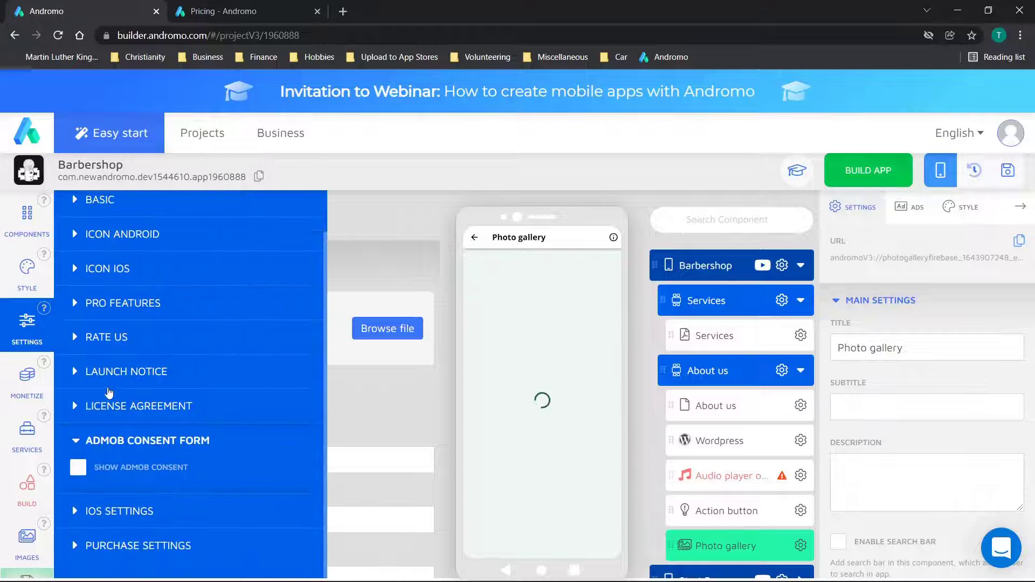
pyautogui.click(30, 376)
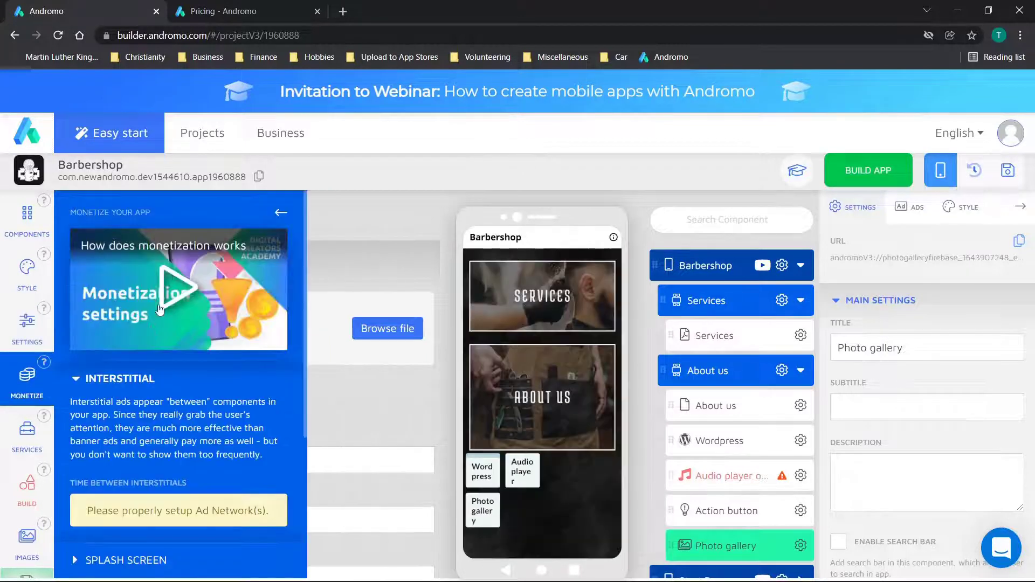
# - Review the Firebase Auth, Analytics and OneSignal services, leaving all three disabled
pyautogui.scroll(-3, 152, 330)
pyautogui.scroll(-2, 153, 330)
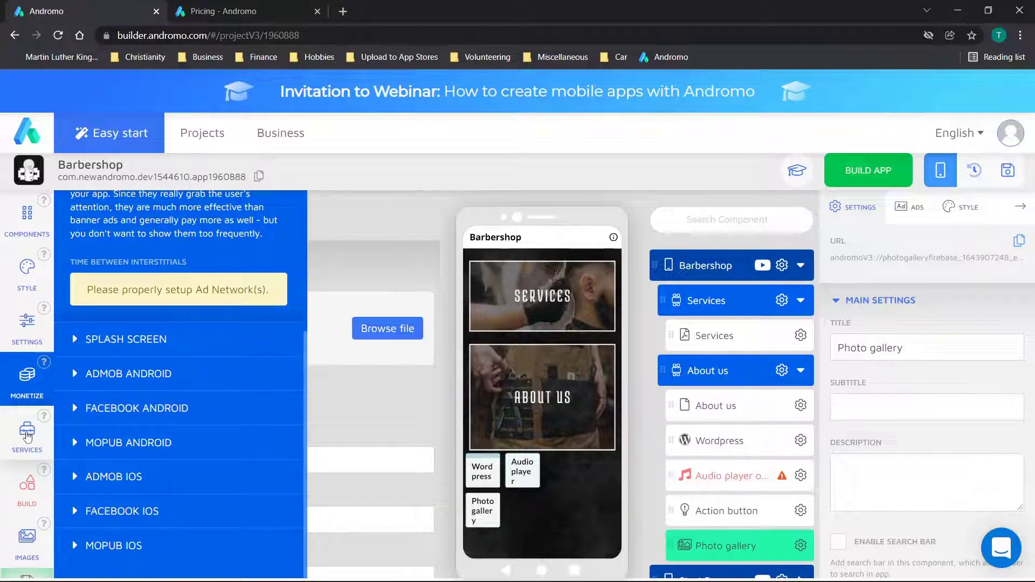
pyautogui.click(28, 435)
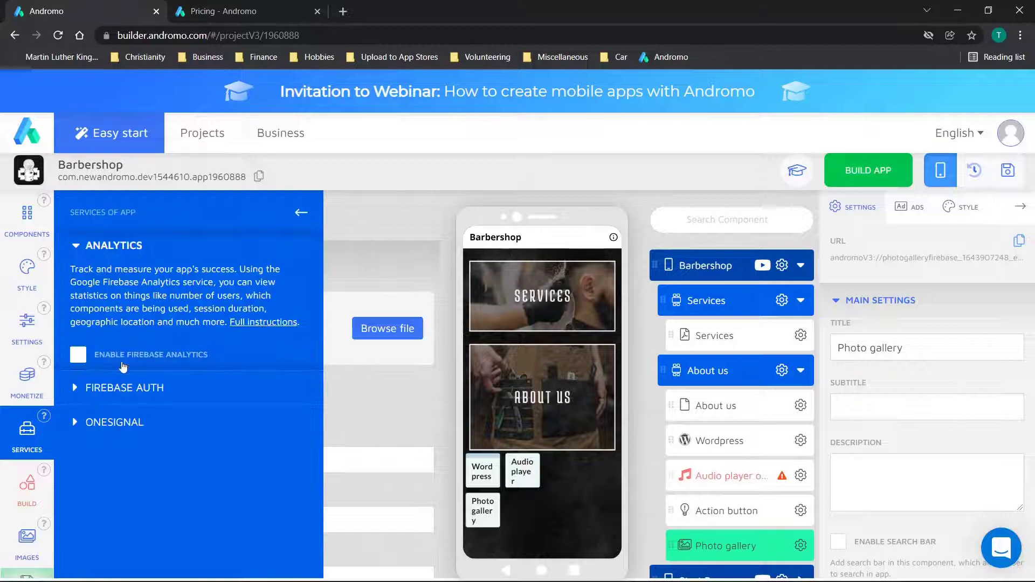
pyautogui.click(119, 389)
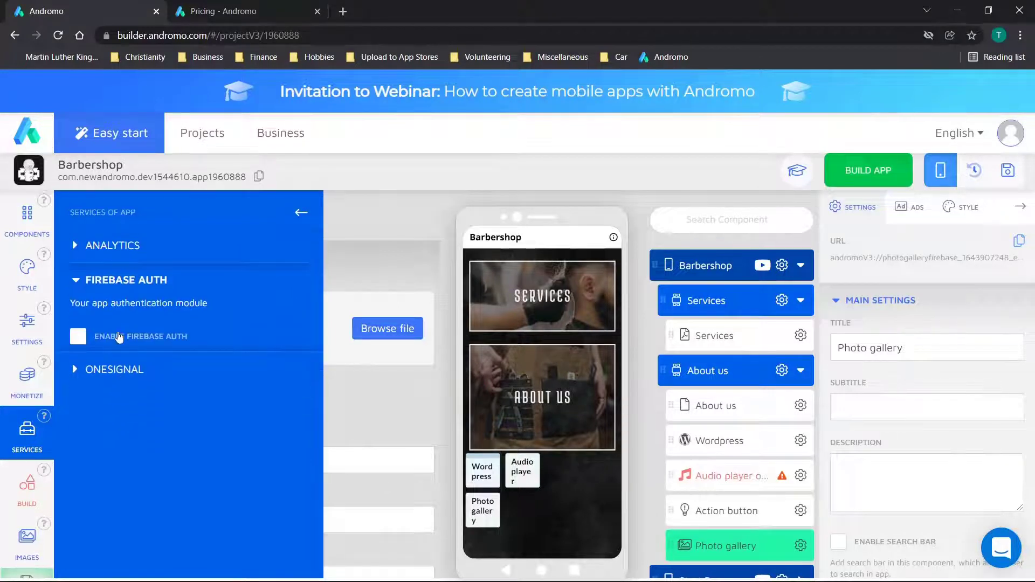
pyautogui.click(114, 248)
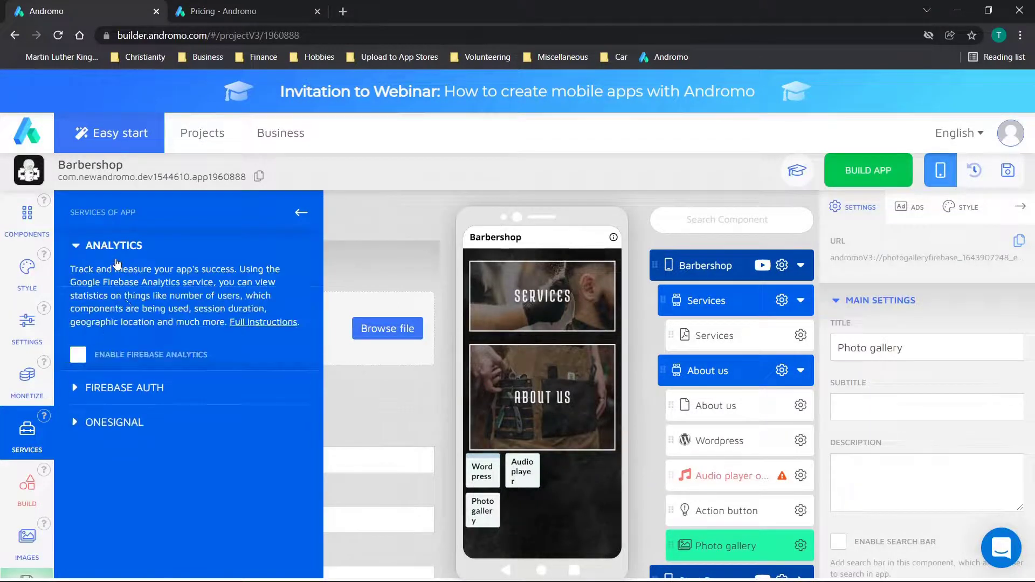
pyautogui.click(118, 430)
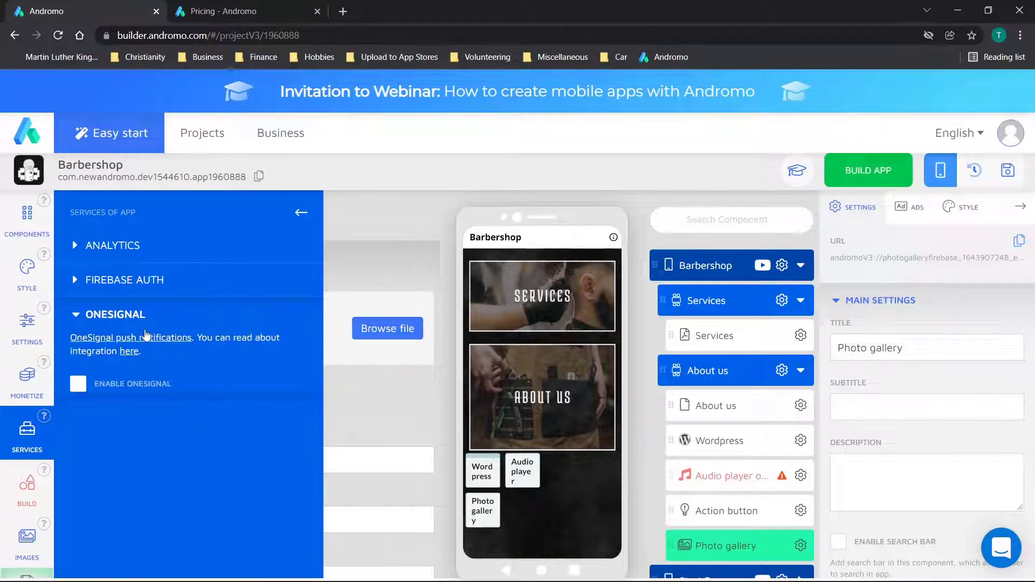
# - Inspect the Android APK, Google Bundle and Apple iOS build options, reported as not ready
pyautogui.click(18, 491)
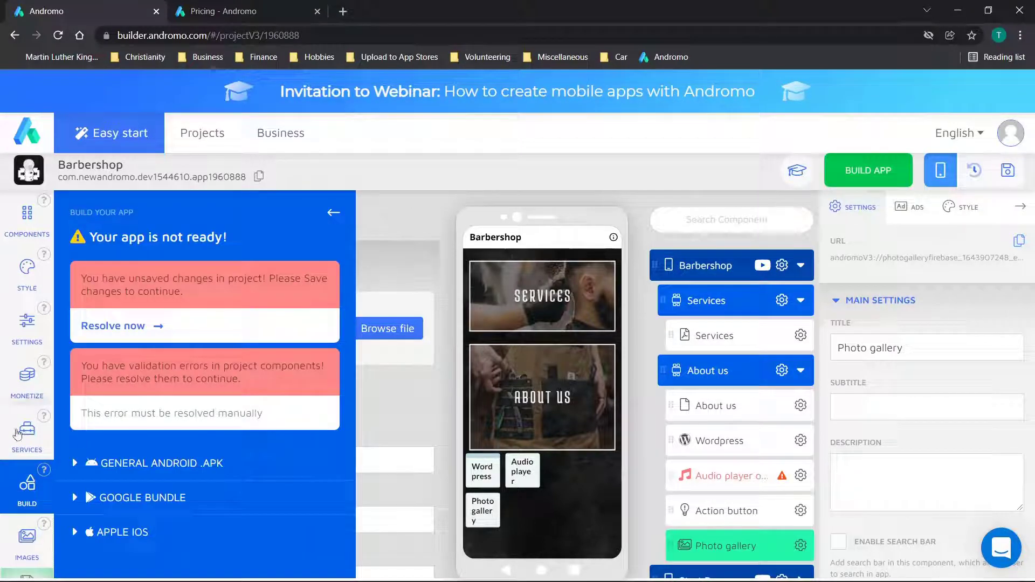
pyautogui.scroll(-2, 16, 432)
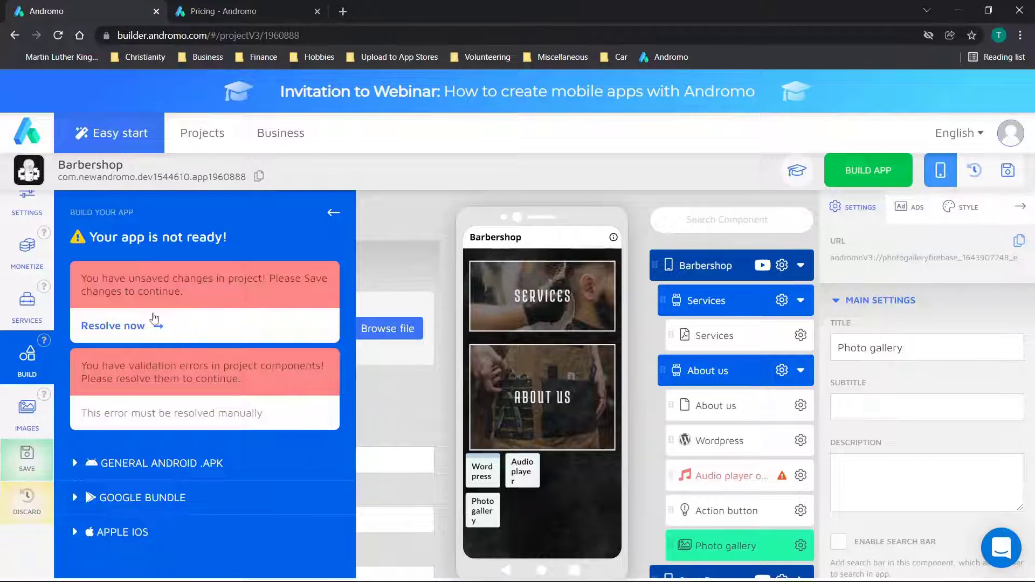
pyautogui.click(105, 463)
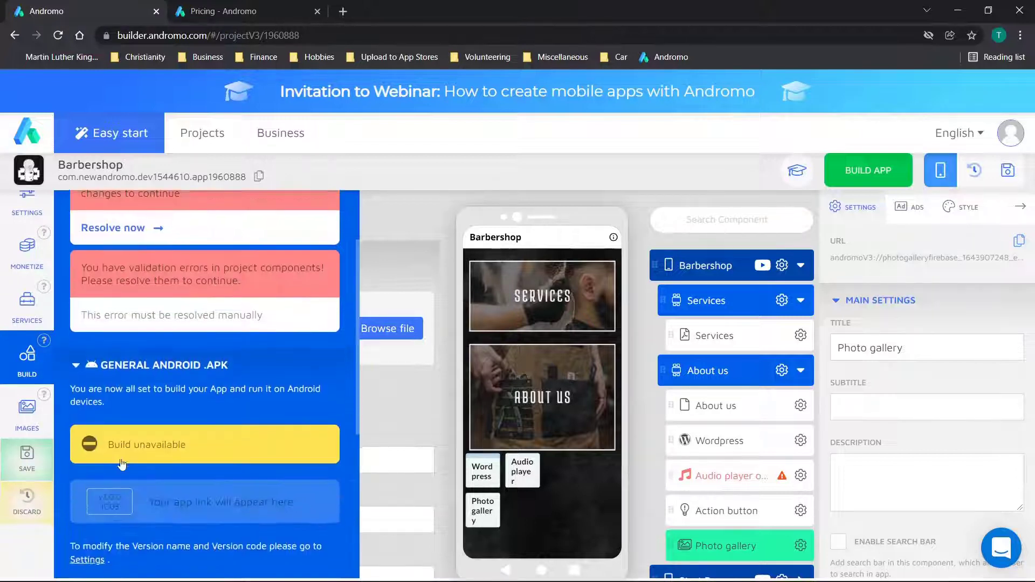
pyautogui.scroll(-5, 233, 338)
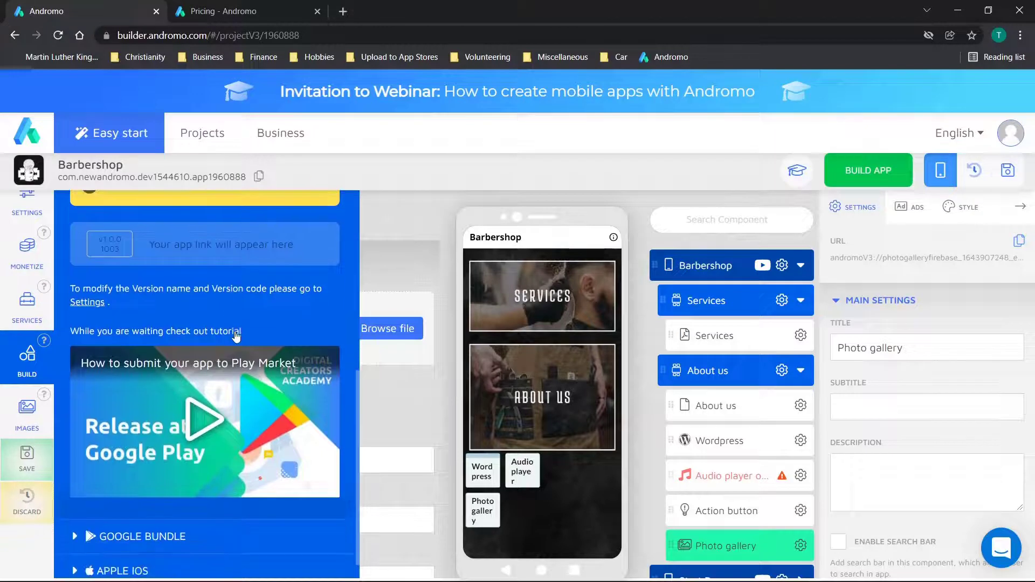
pyautogui.click(129, 511)
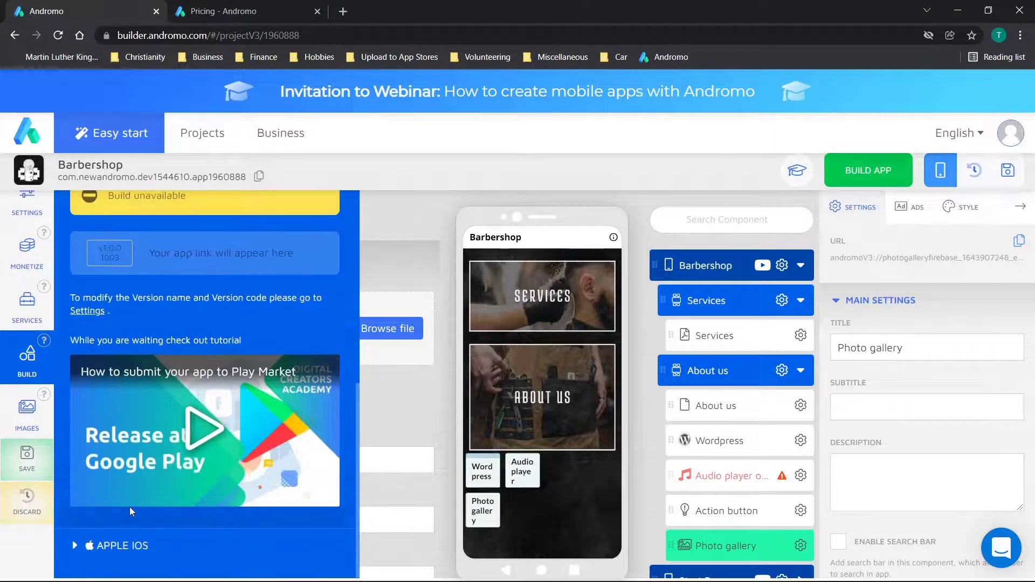
pyautogui.click(129, 545)
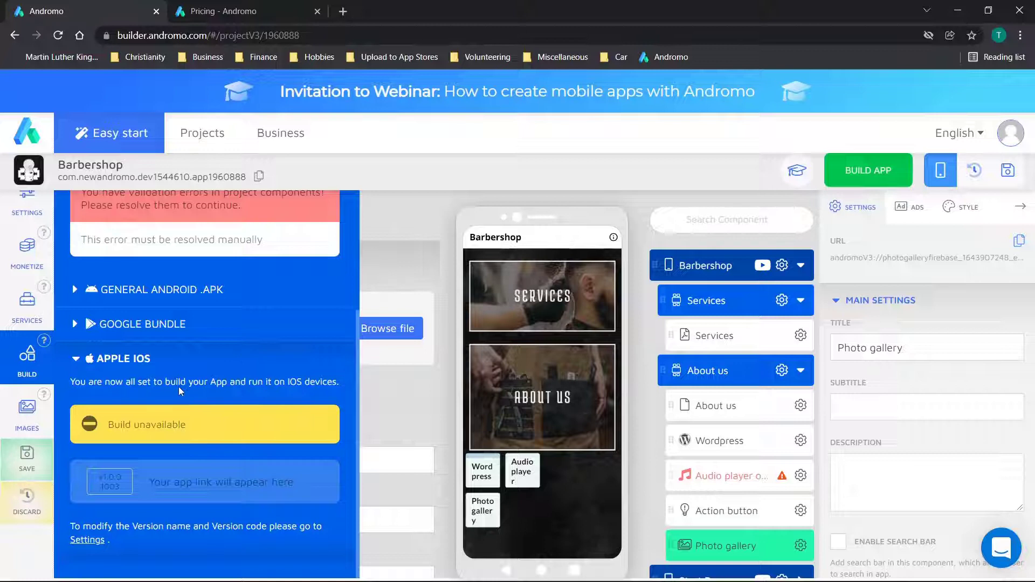
# - Show the image library, cancel the save prompt, and return to the build options
pyautogui.click(27, 427)
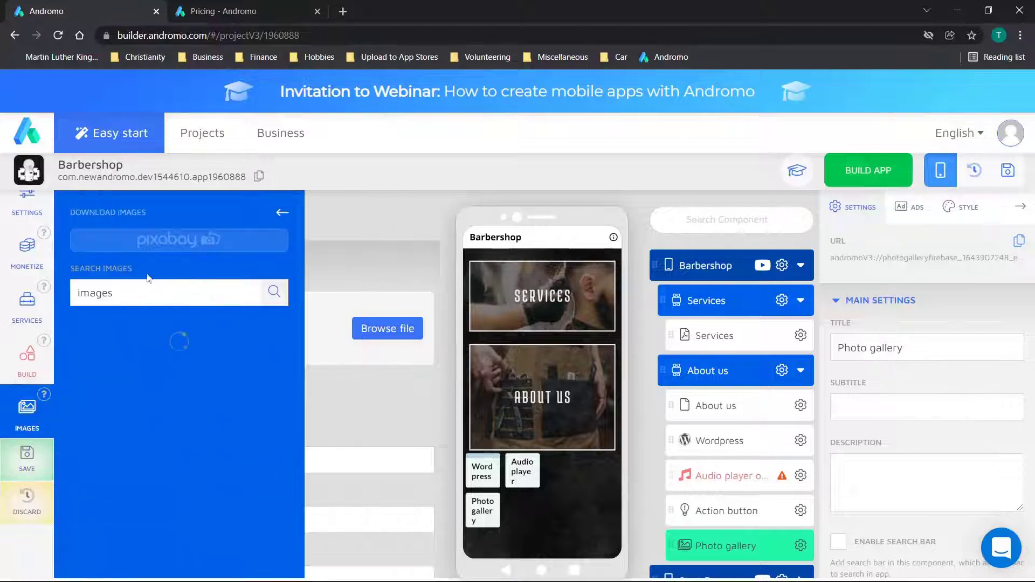
pyautogui.click(19, 469)
pyautogui.click(557, 350)
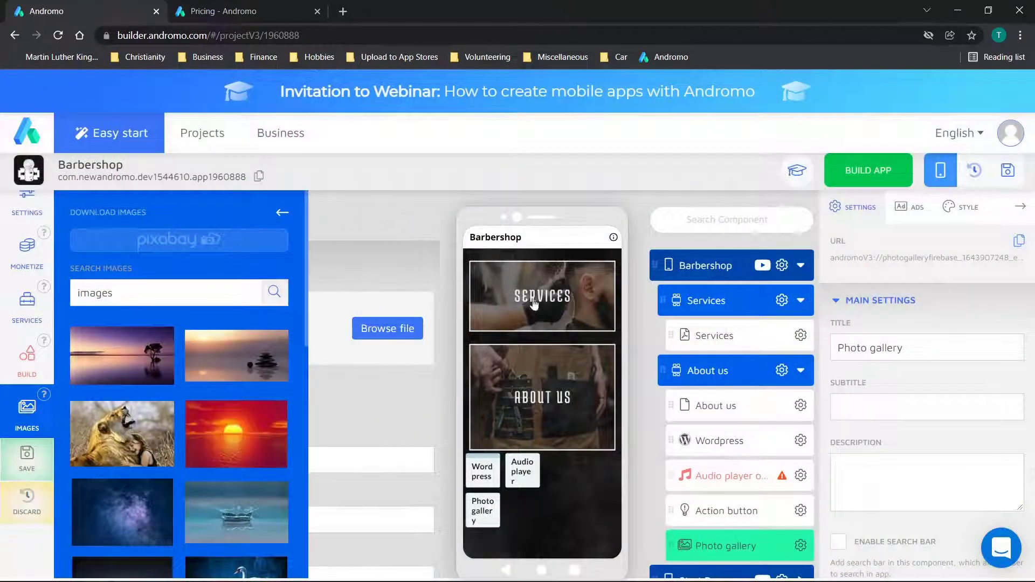
pyautogui.click(837, 186)
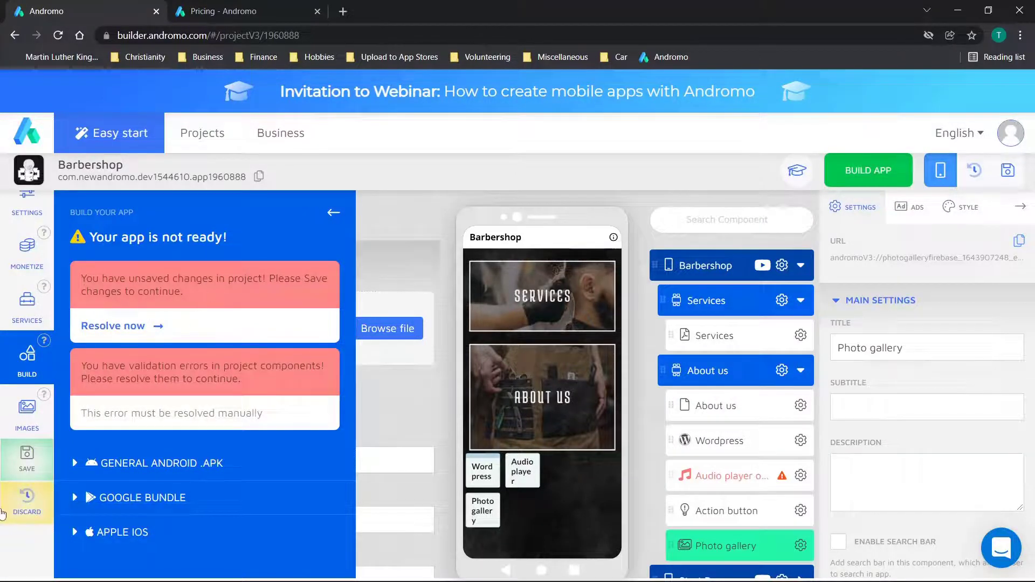
# - Save the Barbershop project despite validation errors and re-expand the Android APK build section
pyautogui.click(160, 325)
pyautogui.click(480, 356)
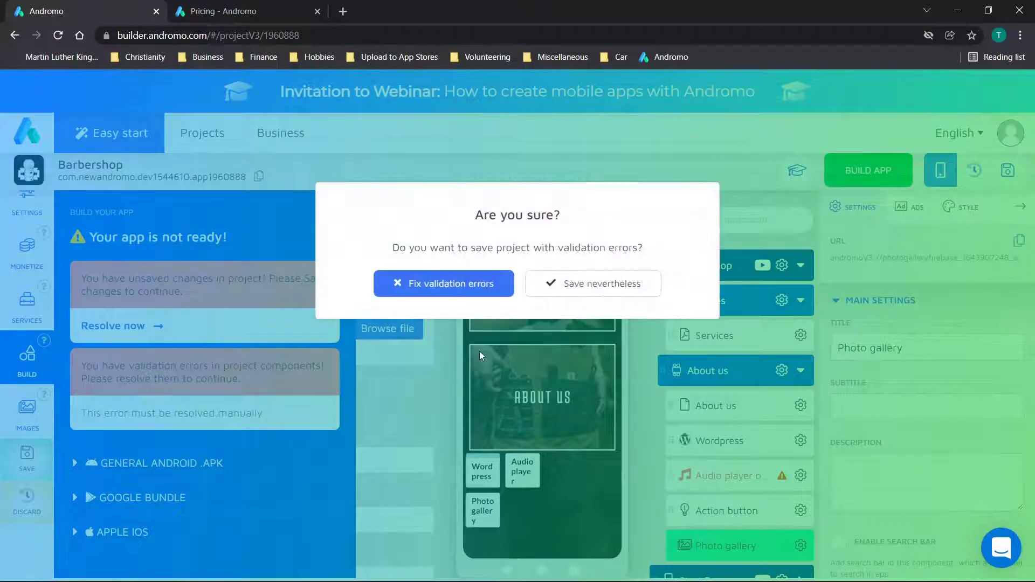
pyautogui.click(555, 284)
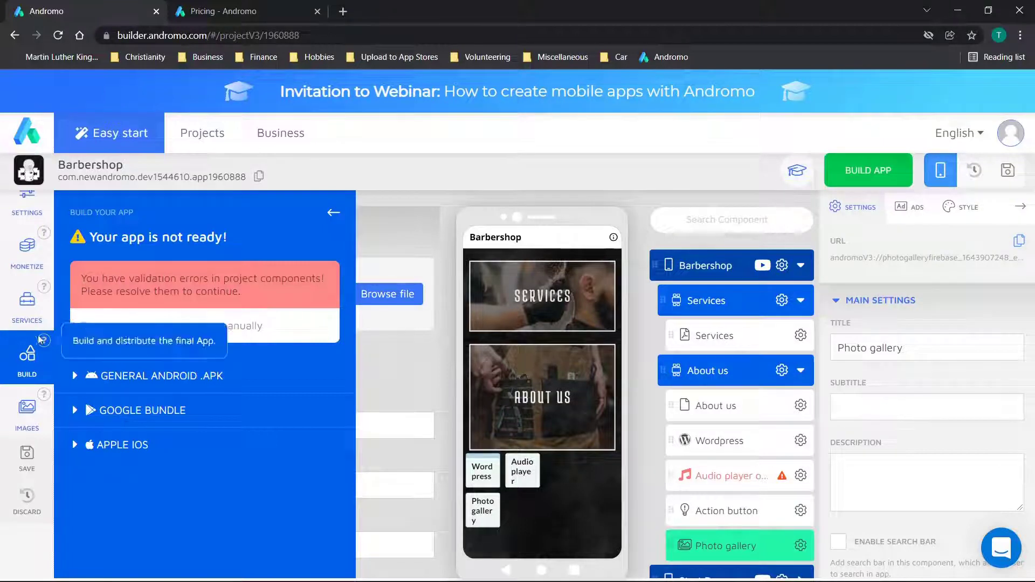
pyautogui.click(127, 392)
pyautogui.scroll(-1, 151, 398)
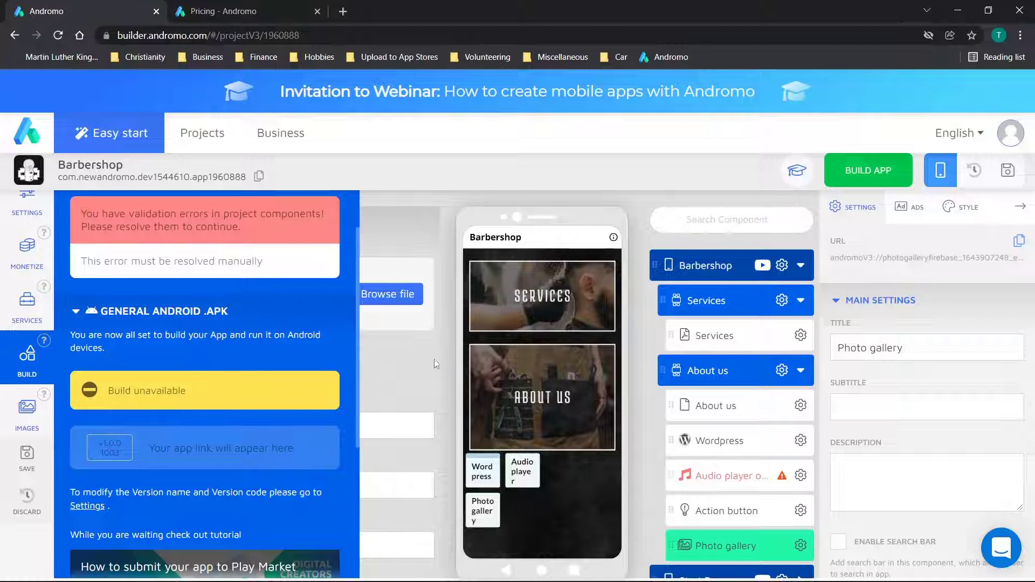
# - Delete the Audio player online component from the Barbershop app
pyautogui.click(801, 476)
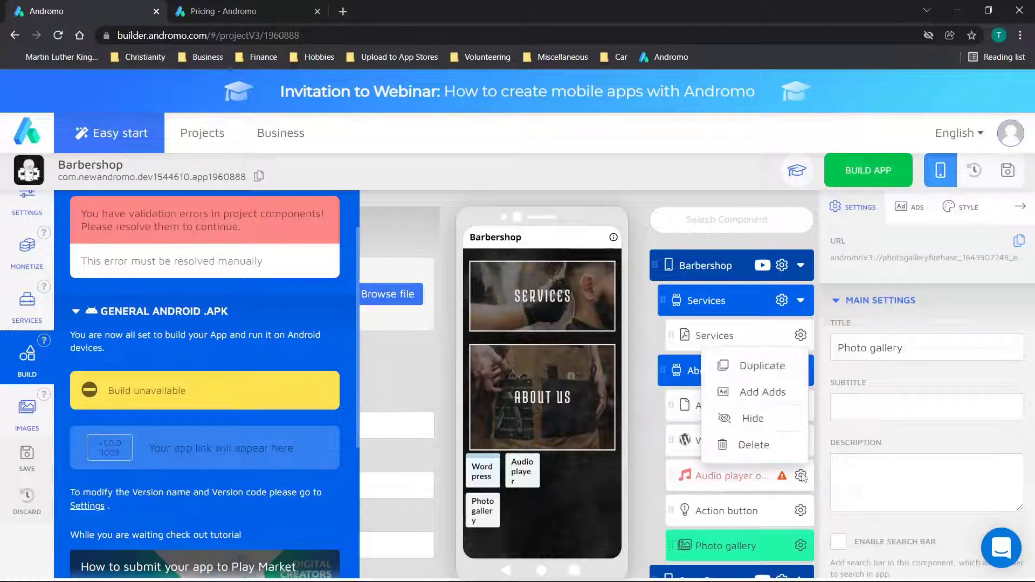
pyautogui.click(778, 448)
pyautogui.click(487, 370)
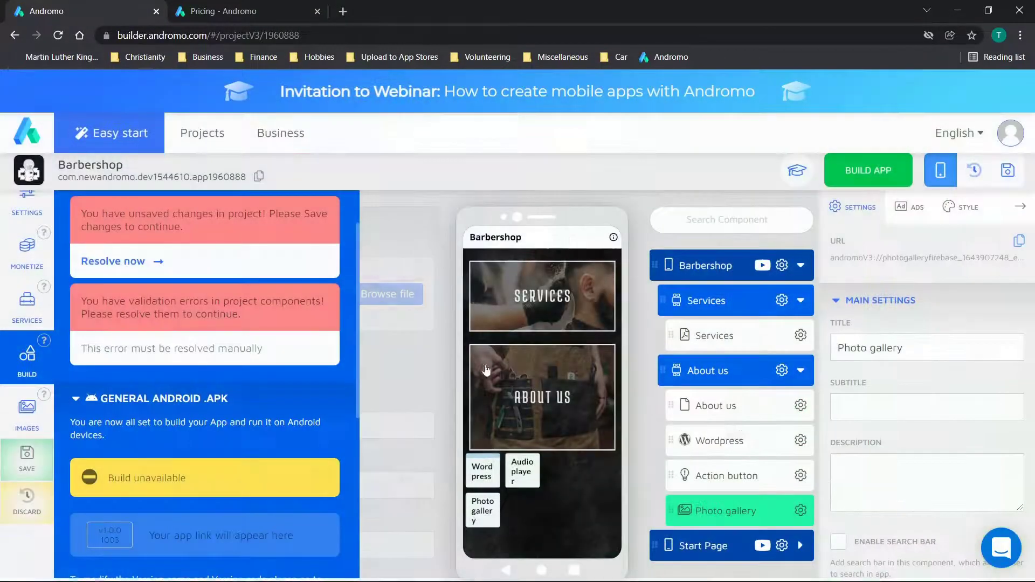
# - Close the build panel and try saving, backing out at the validation-errors warning
pyautogui.click(859, 184)
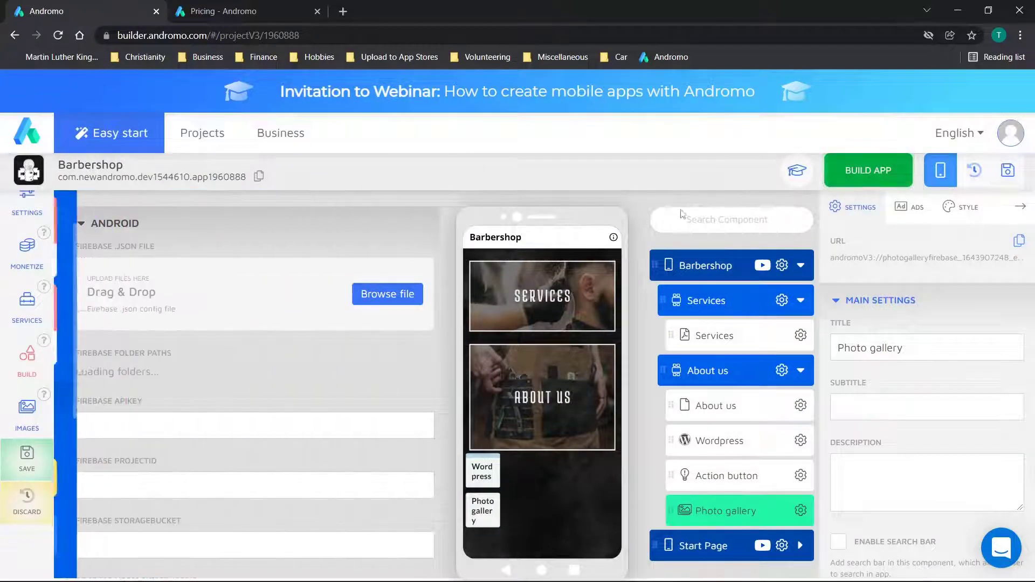
pyautogui.click(24, 464)
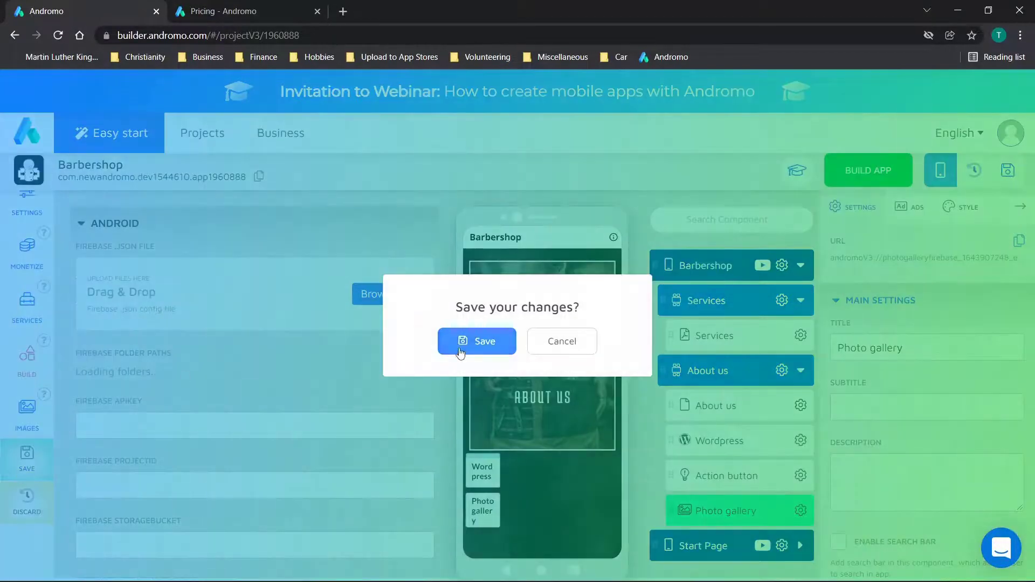
pyautogui.click(460, 348)
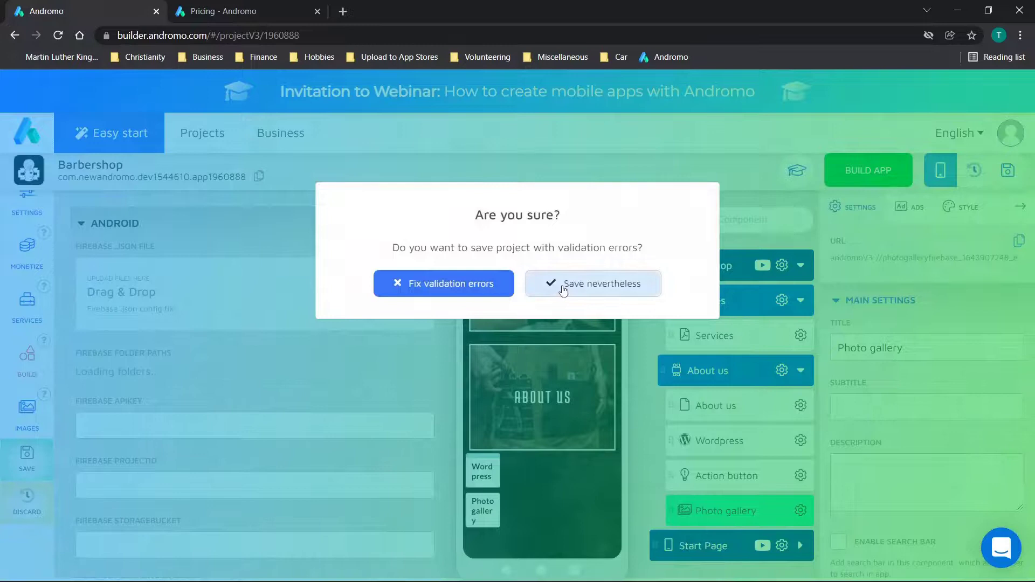
pyautogui.click(491, 285)
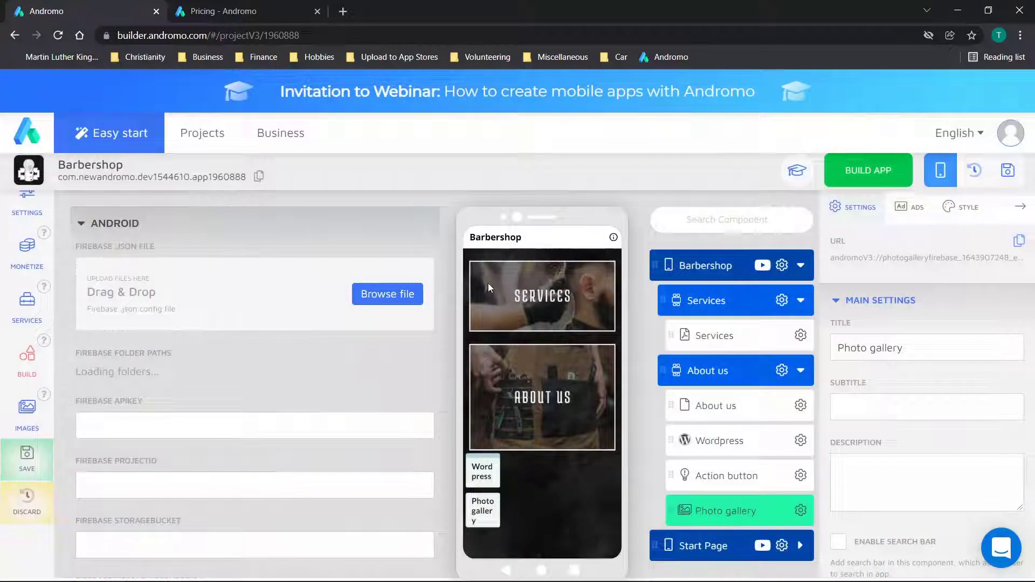
# - Delete the whole About us section from the component list
pyautogui.scroll(-3, 326, 335)
pyautogui.scroll(3, 328, 335)
pyautogui.click(783, 371)
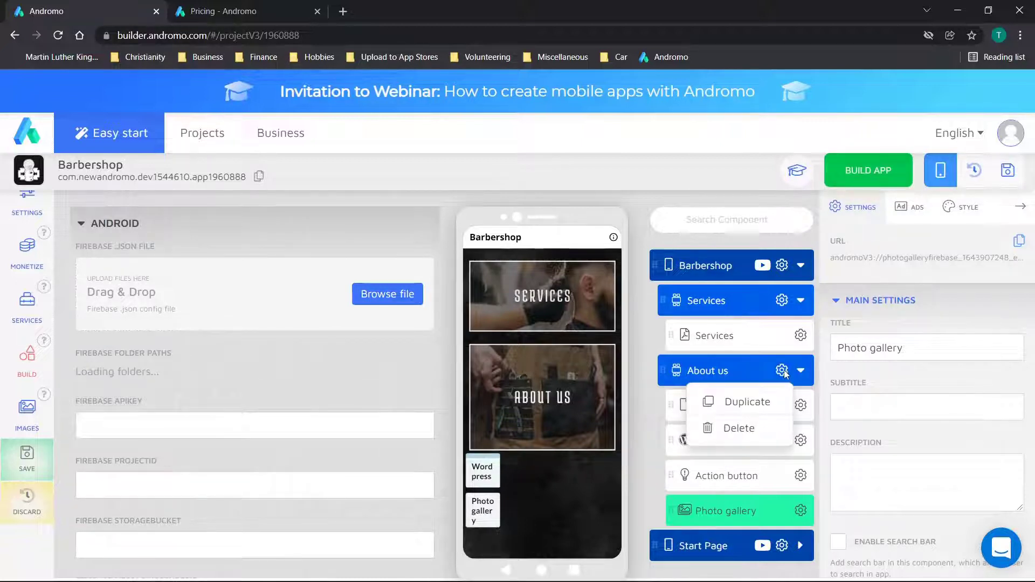
pyautogui.click(738, 427)
pyautogui.click(480, 358)
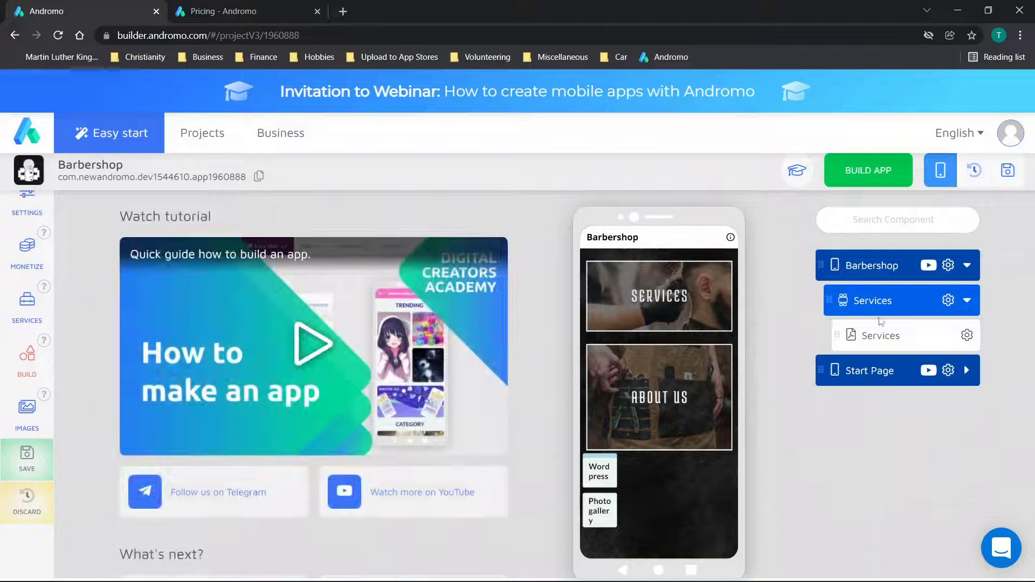
# - Save the project despite validation errors and review the general Android APK build section
pyautogui.click(861, 174)
pyautogui.click(116, 326)
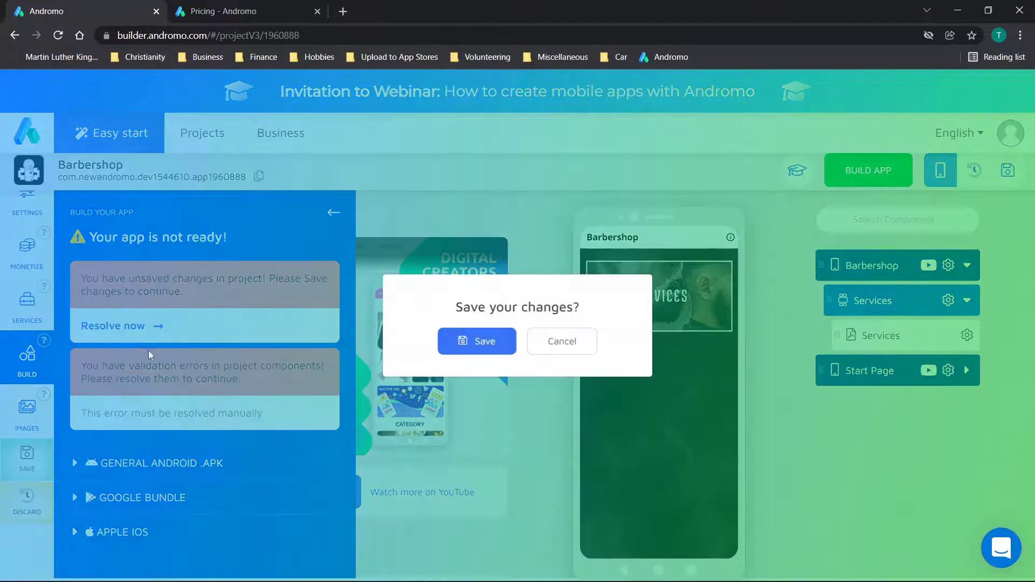
pyautogui.click(454, 345)
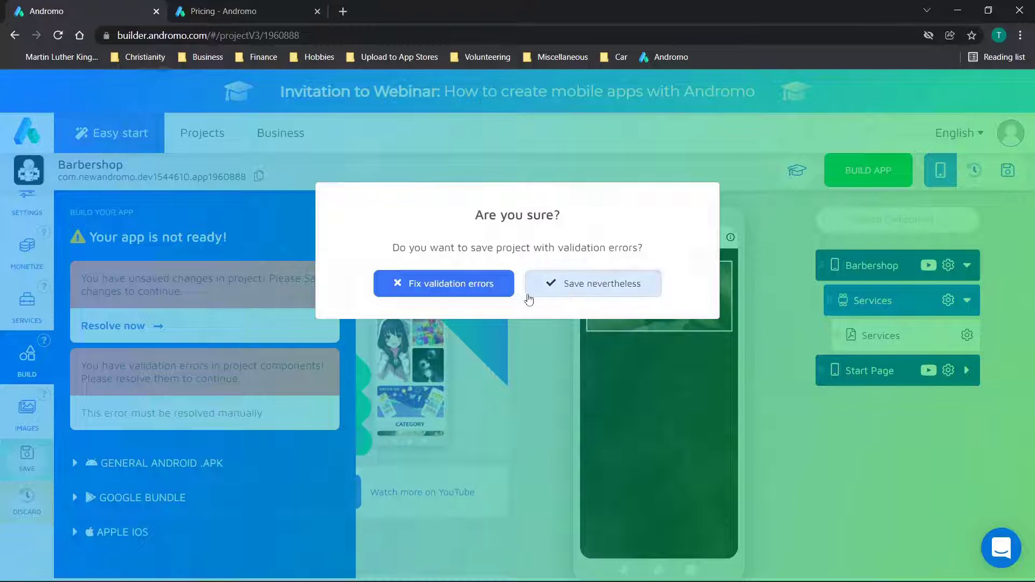
pyautogui.click(566, 285)
pyautogui.click(123, 376)
pyautogui.scroll(-1, 95, 432)
pyautogui.scroll(-2, 108, 450)
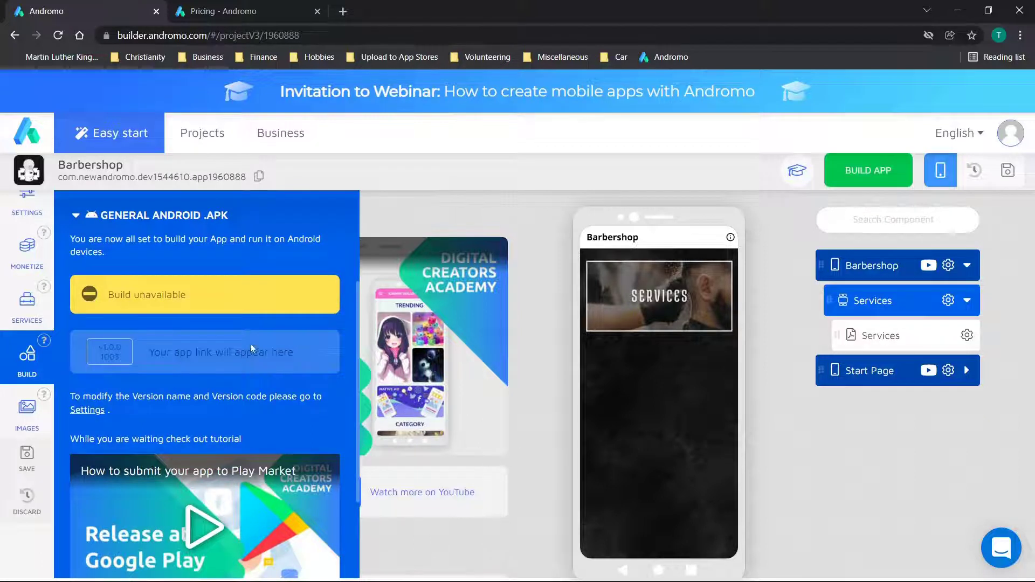
pyautogui.scroll(-1, 183, 303)
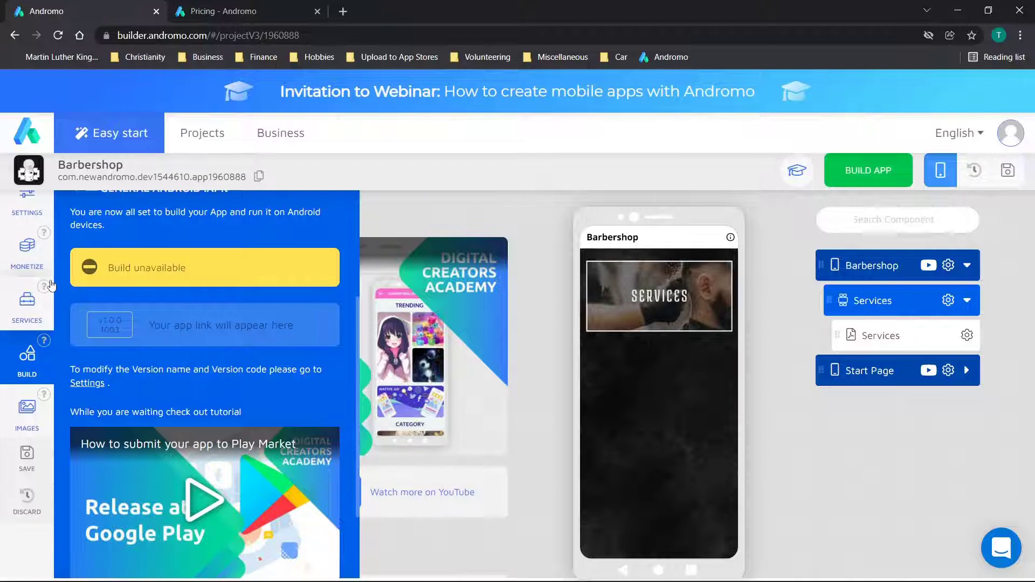
pyautogui.scroll(-4, 192, 288)
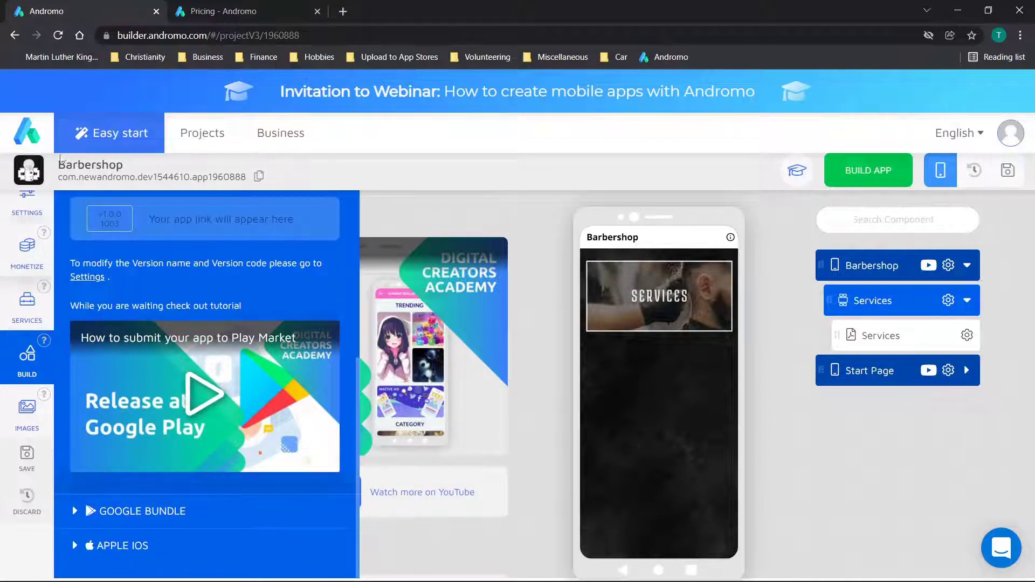
pyautogui.scroll(1, 16, 280)
# - Review the app's general settings and iOS settings, then open the image library
pyautogui.click(27, 248)
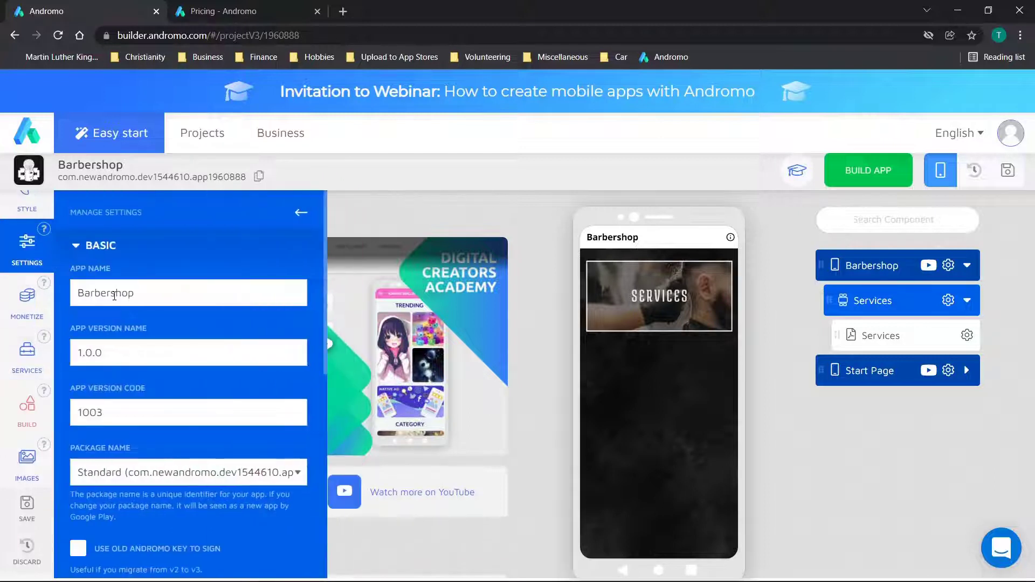
pyautogui.scroll(-6, 115, 352)
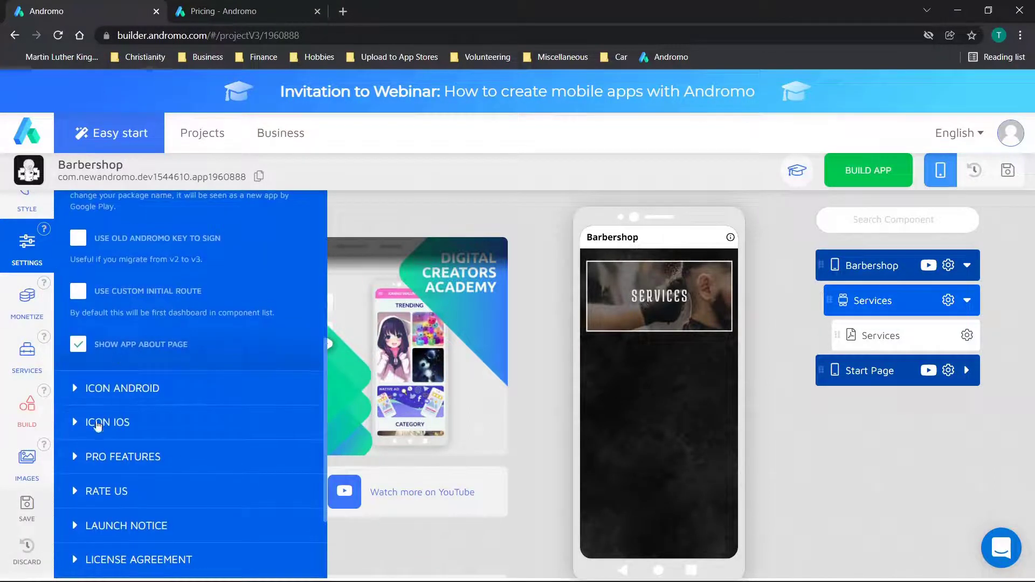
pyautogui.scroll(-2, 105, 452)
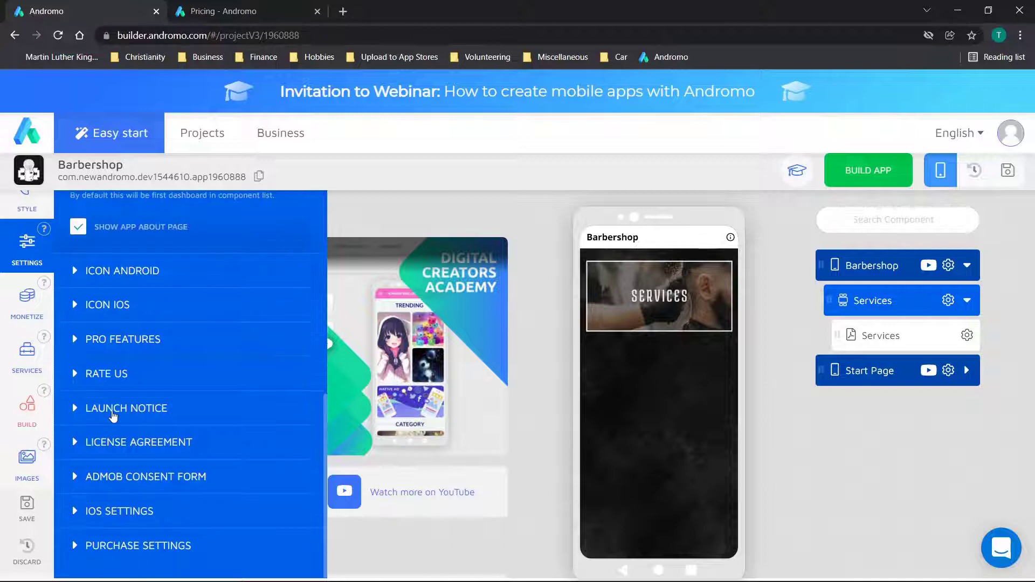
pyautogui.click(109, 516)
pyautogui.scroll(-4, 109, 519)
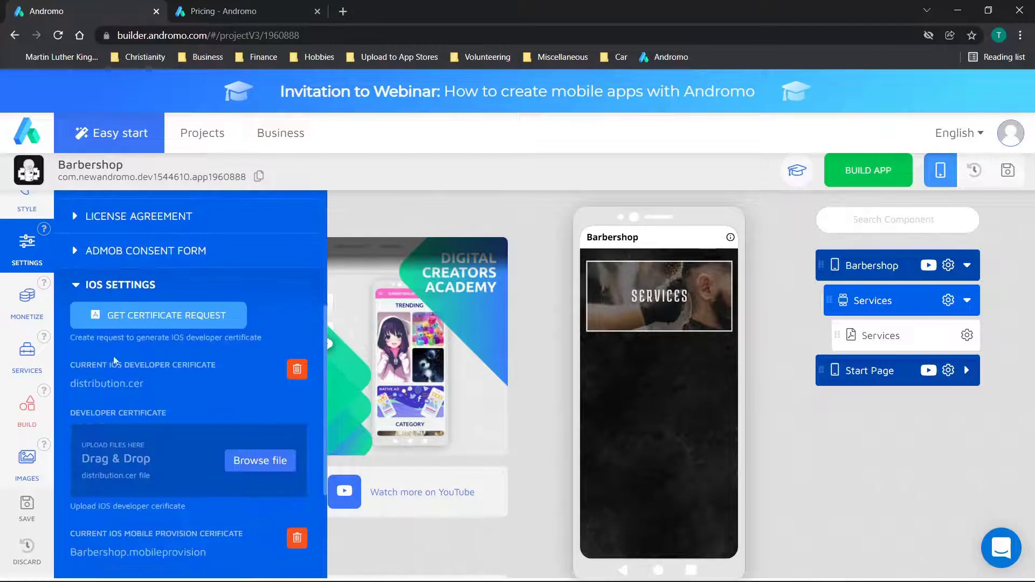
pyautogui.scroll(-1, 189, 374)
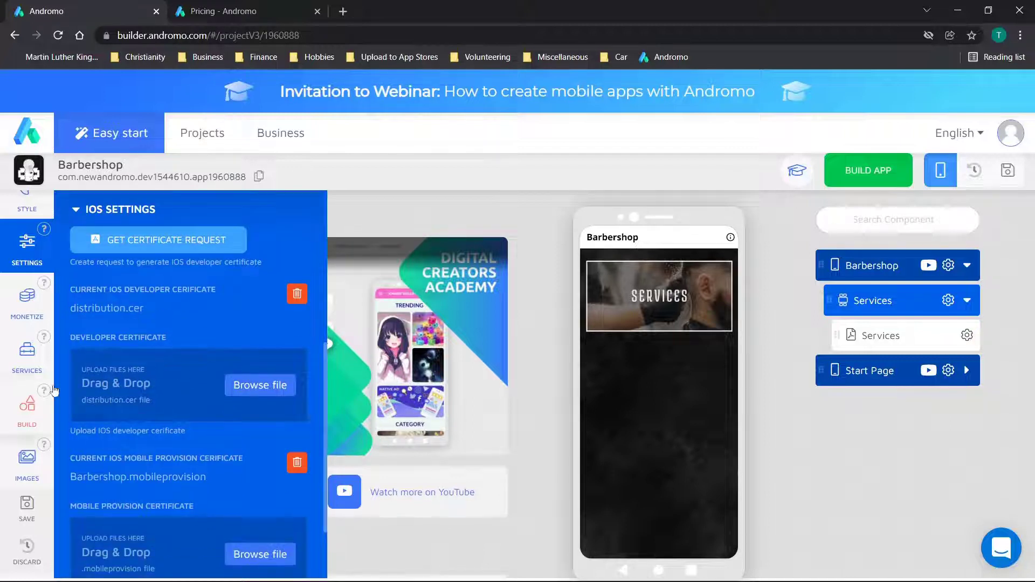
pyautogui.scroll(-1, 184, 388)
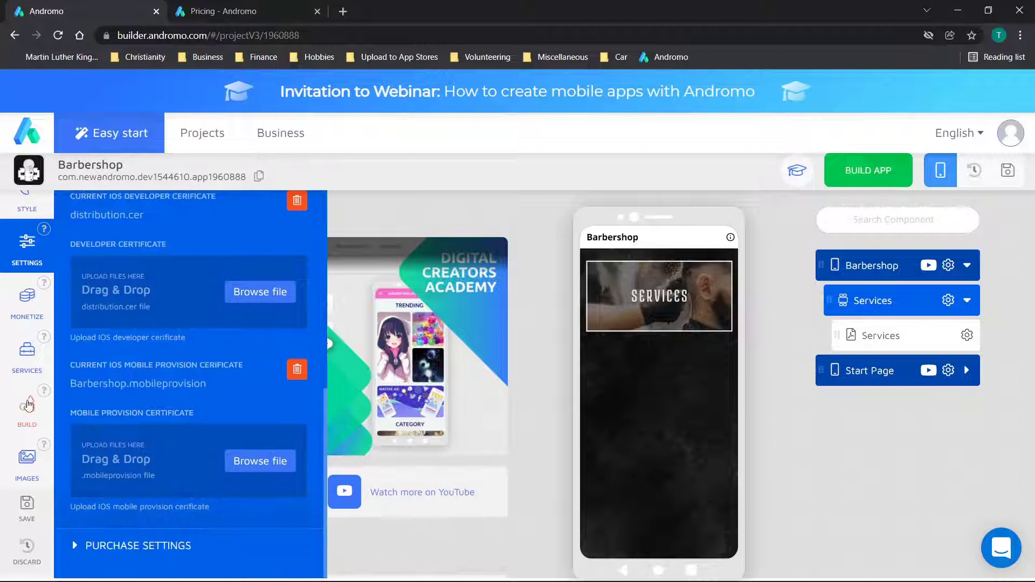
pyautogui.click(28, 477)
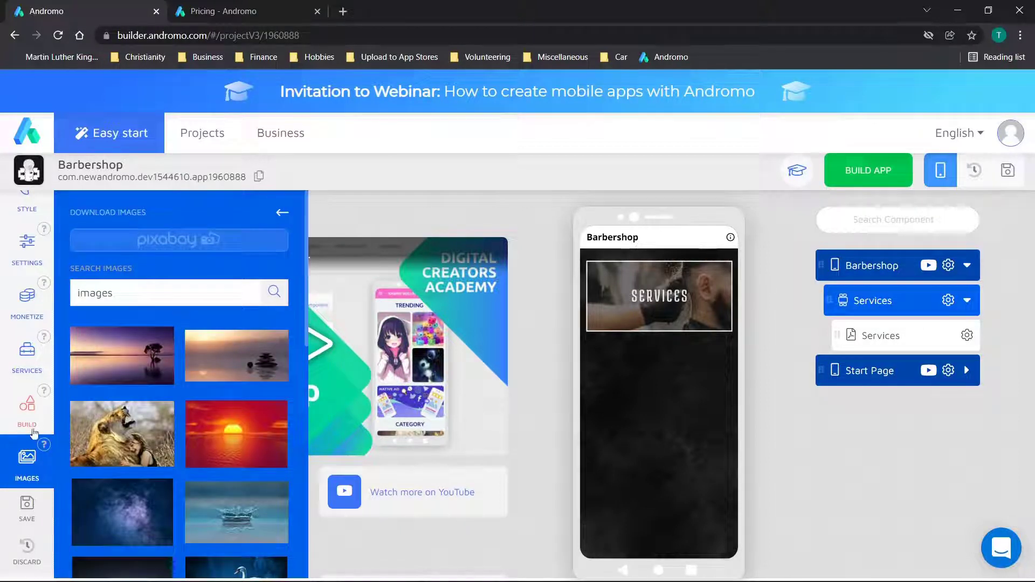
# - Expand the Apple iOS and general Android APK build sections, both reporting builds unavailable
pyautogui.click(27, 407)
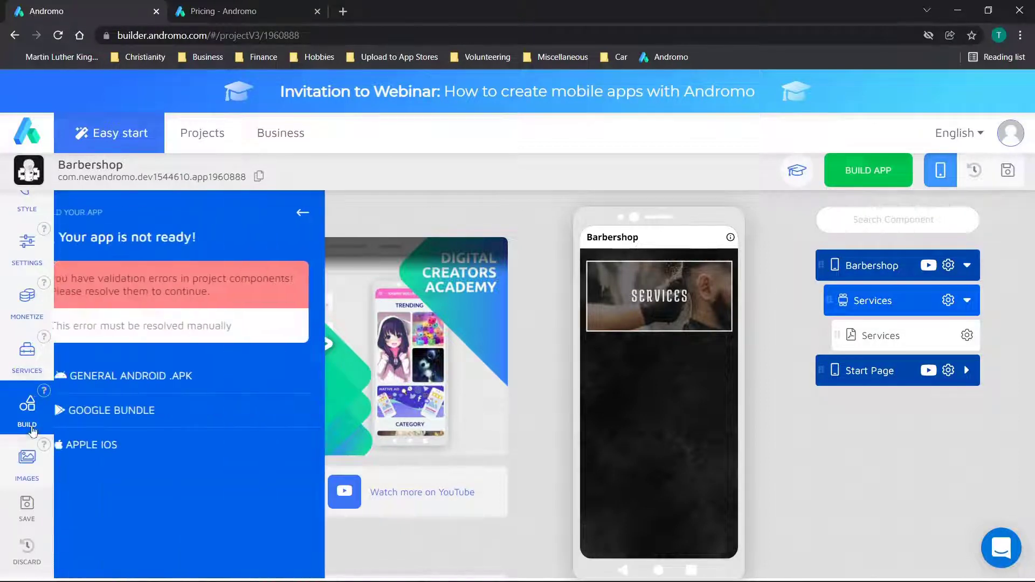
pyautogui.click(108, 447)
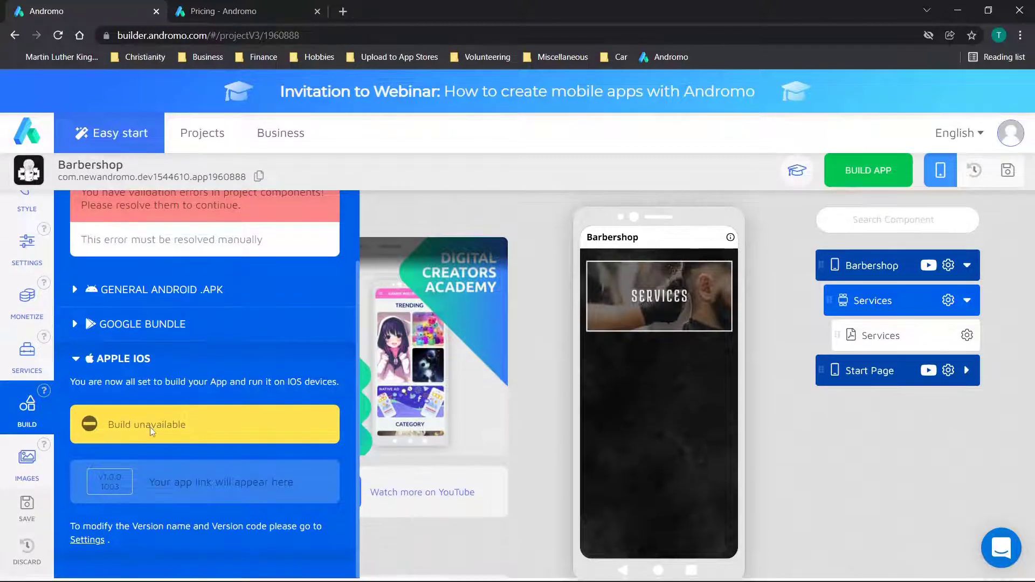
pyautogui.scroll(2, 150, 427)
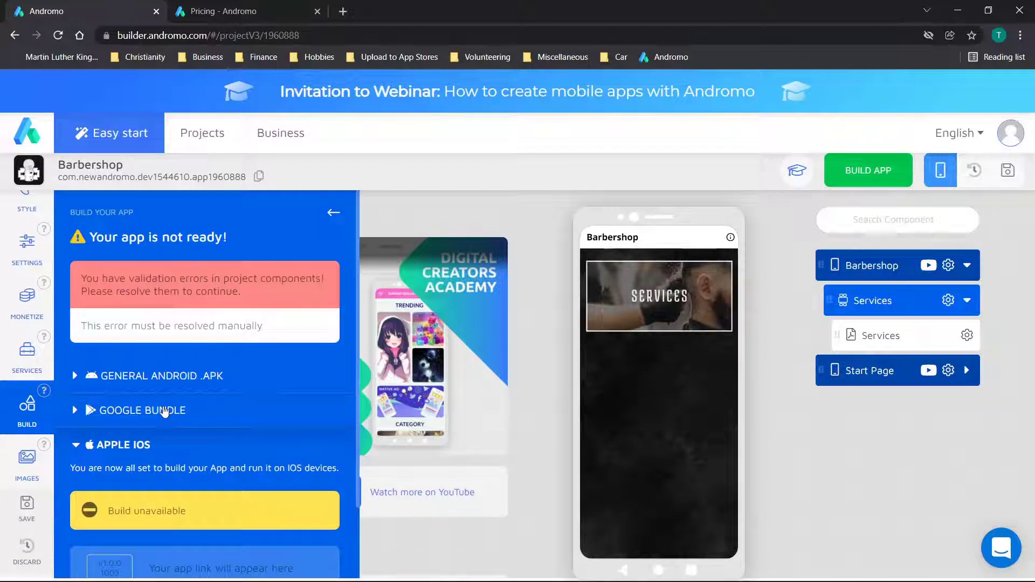
pyautogui.click(174, 390)
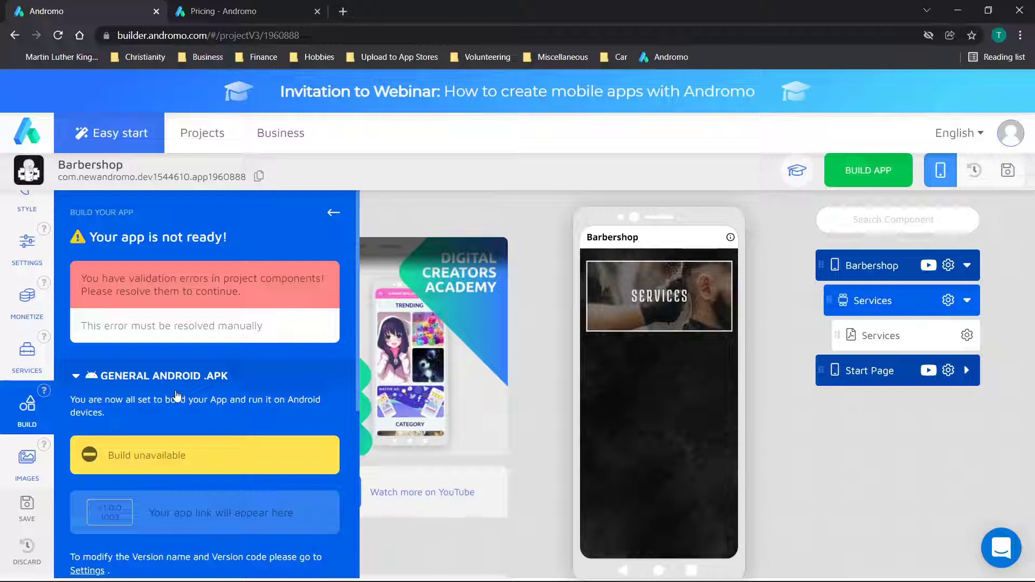
# - Return to the Projects page listing the saved Barbershop project
pyautogui.click(194, 125)
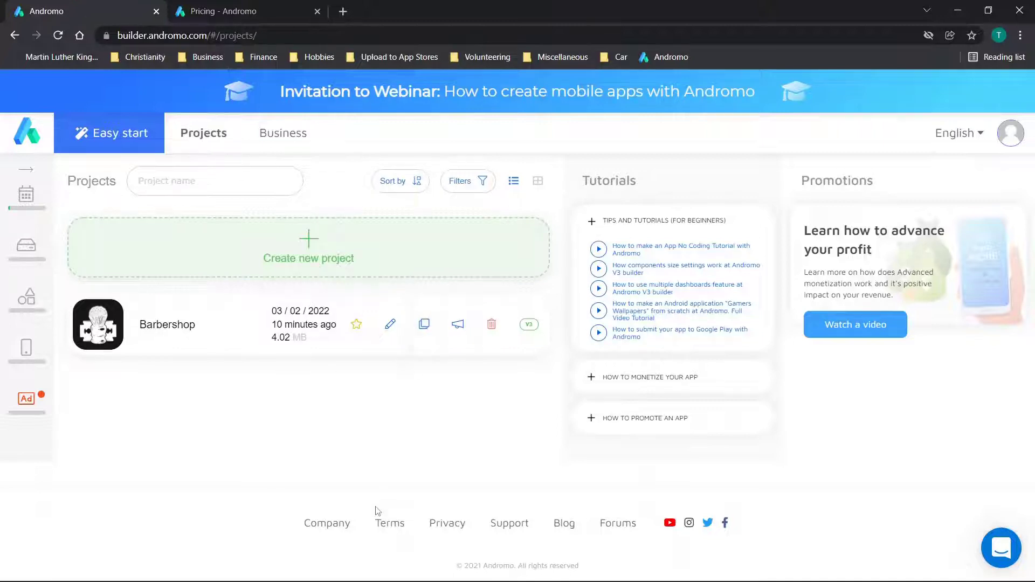
# - Look over the business overview page, then go back through Easy start to the projects list
pyautogui.click(279, 145)
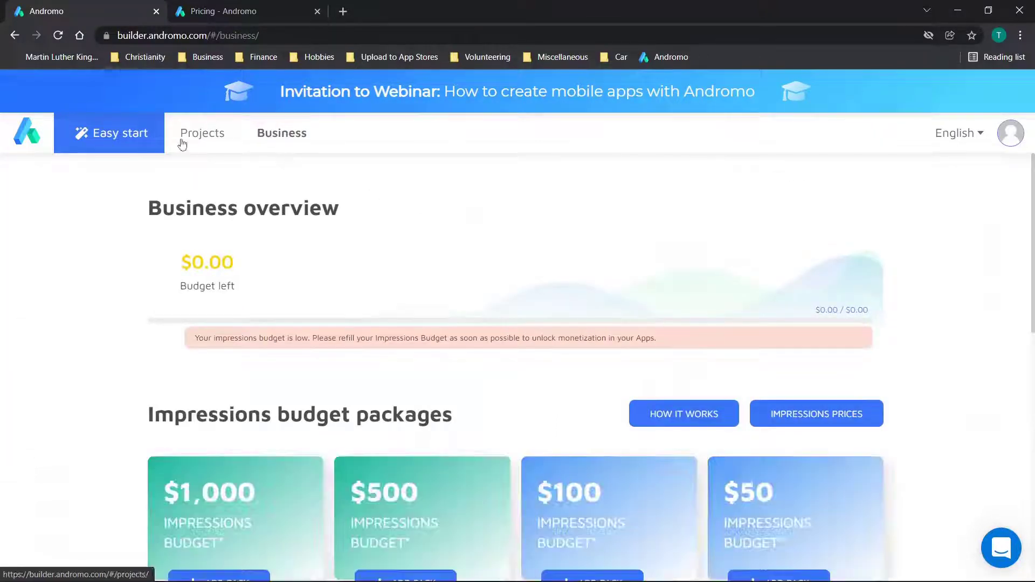
pyautogui.scroll(-2, 178, 194)
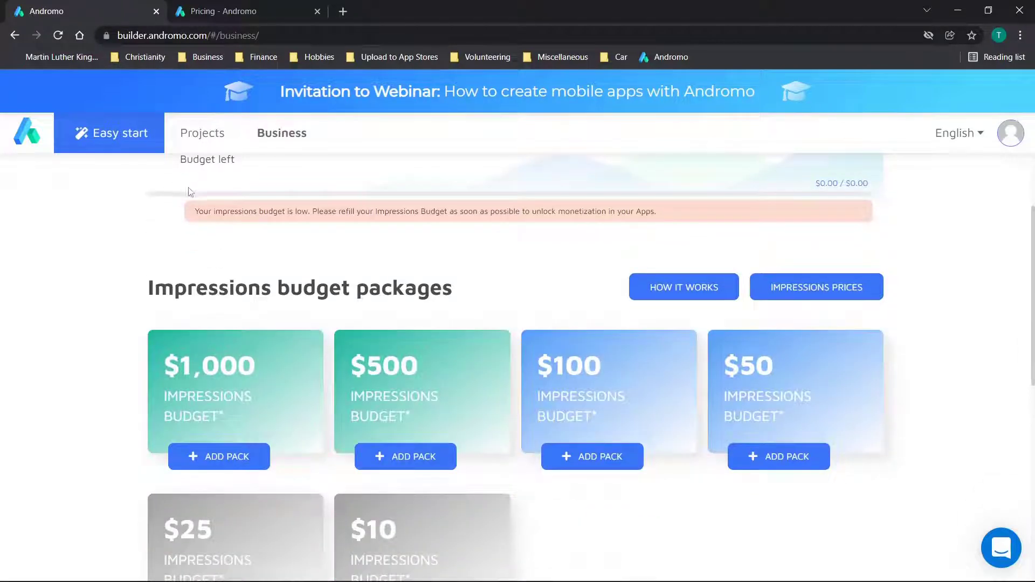
pyautogui.scroll(-1, 282, 280)
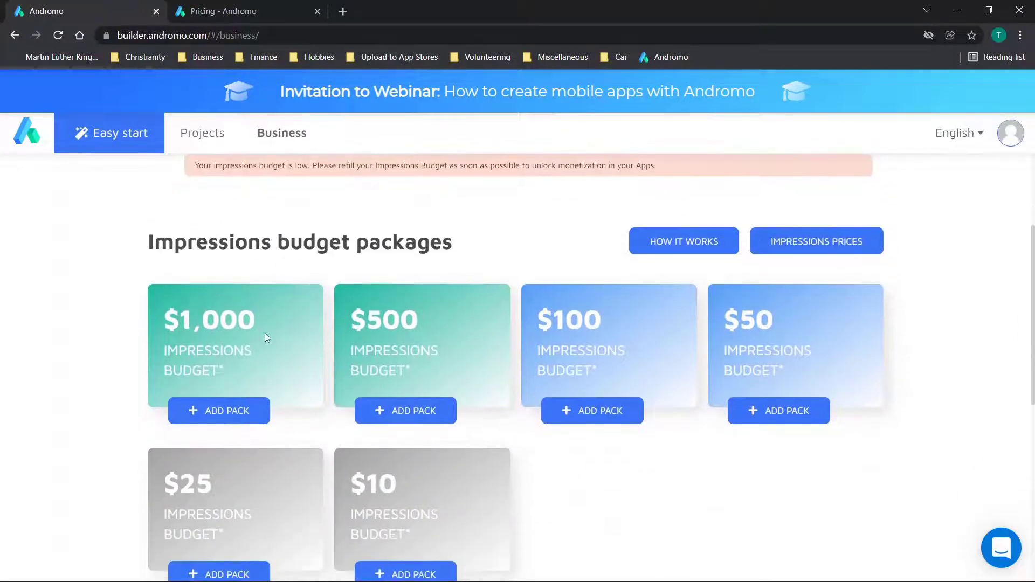
pyautogui.scroll(-8, 265, 337)
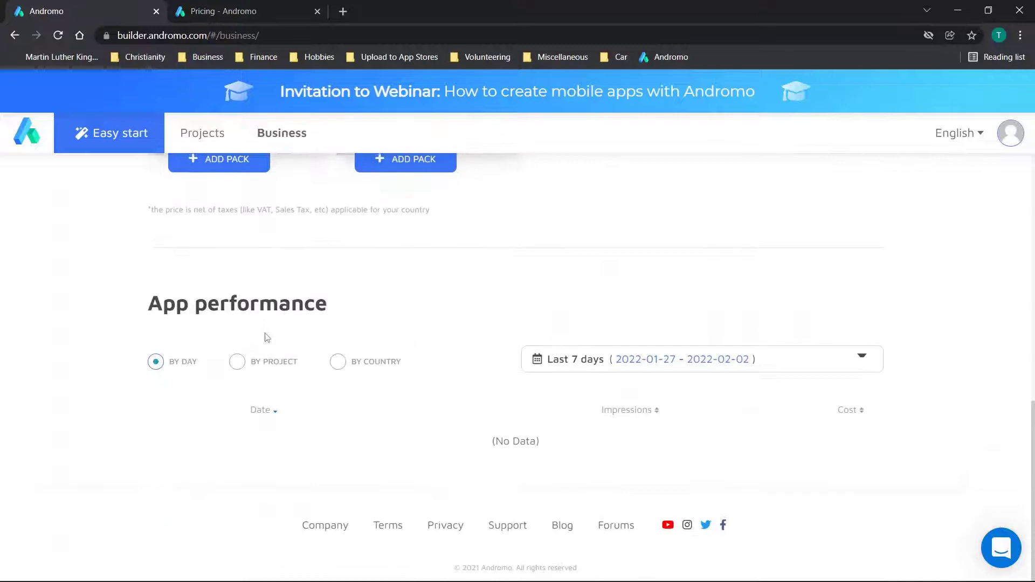
pyautogui.scroll(9, 264, 338)
pyautogui.click(108, 132)
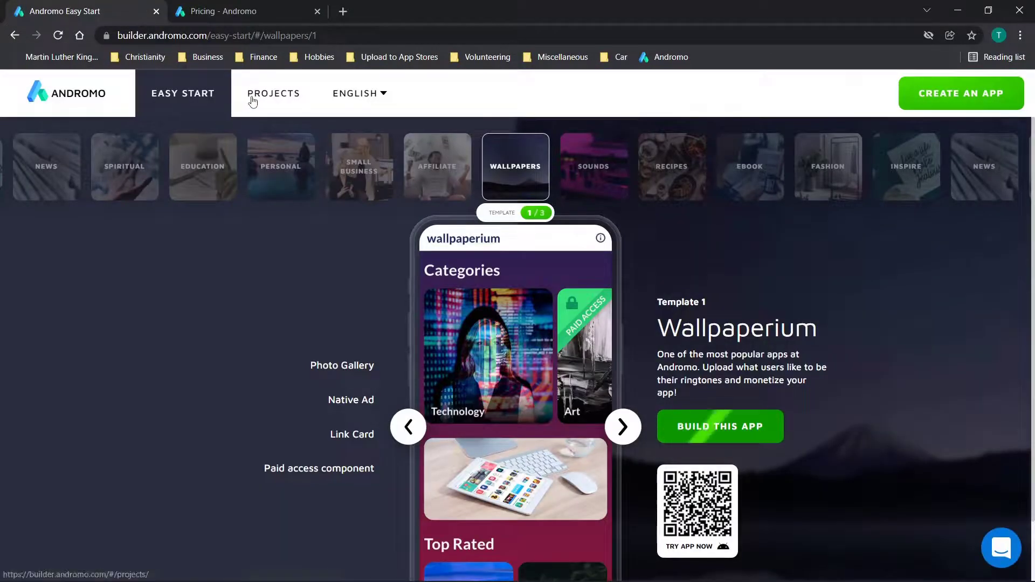
pyautogui.click(254, 102)
# - Create a blank project named 'Test' and collapse its Dashboard entry in the component tree
pyautogui.click(348, 253)
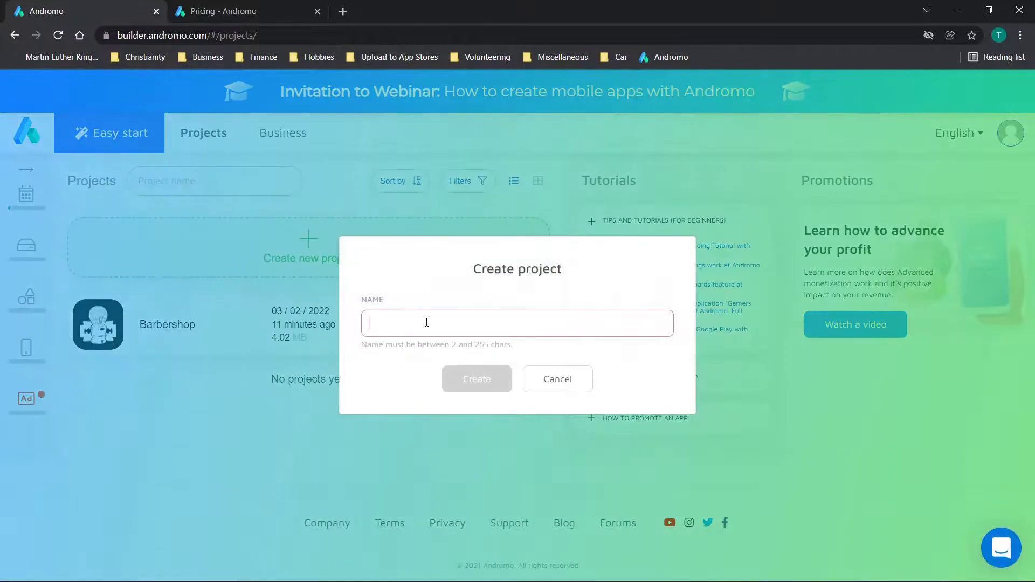
pyautogui.write('Test')
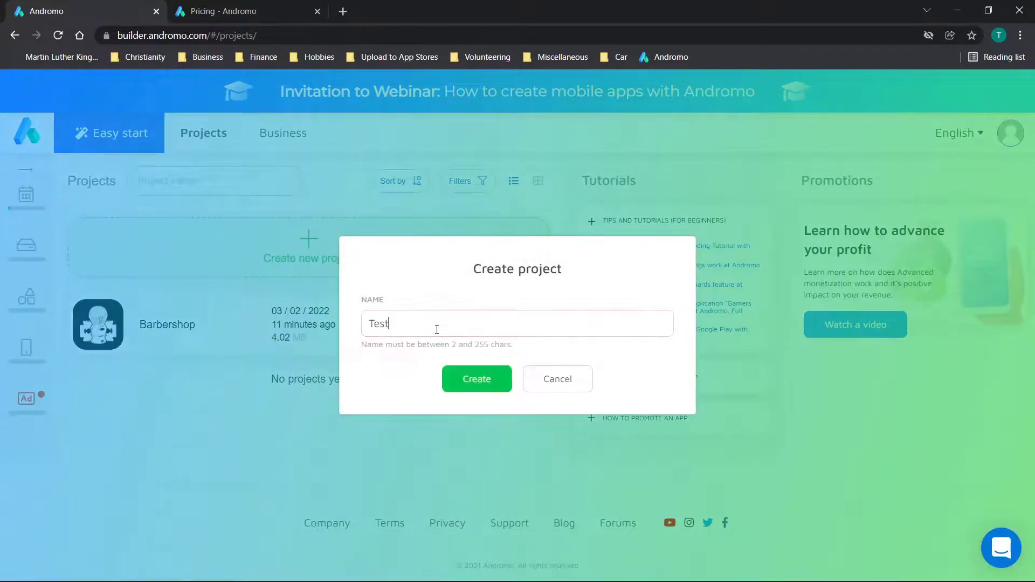
pyautogui.click(473, 378)
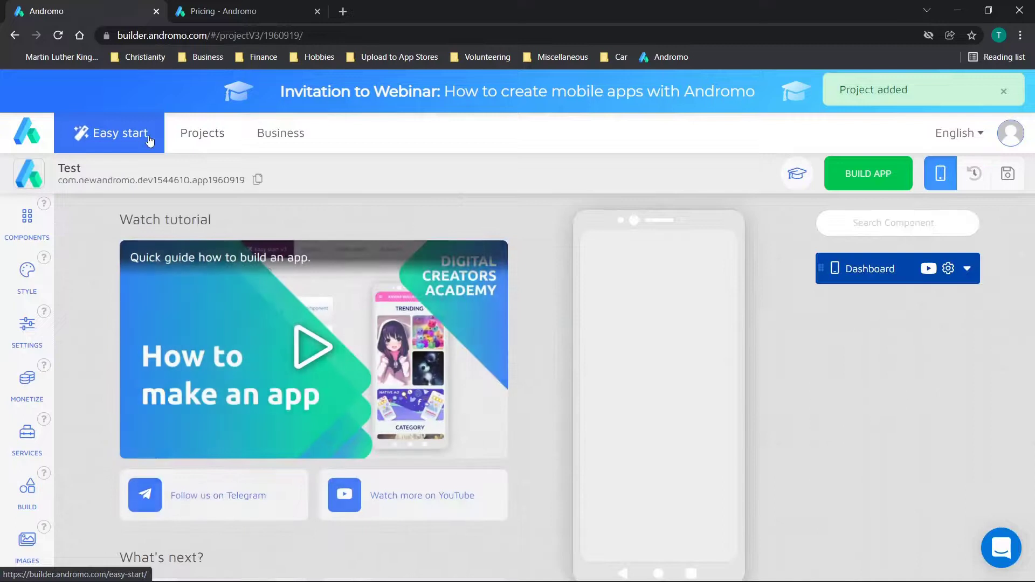
pyautogui.scroll(-2, 658, 277)
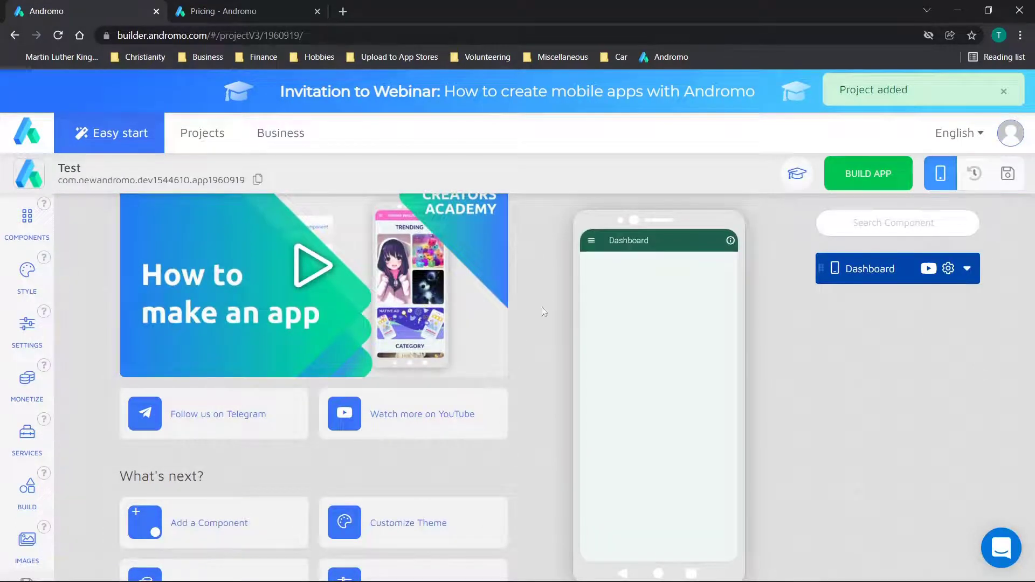
pyautogui.scroll(-1, 280, 263)
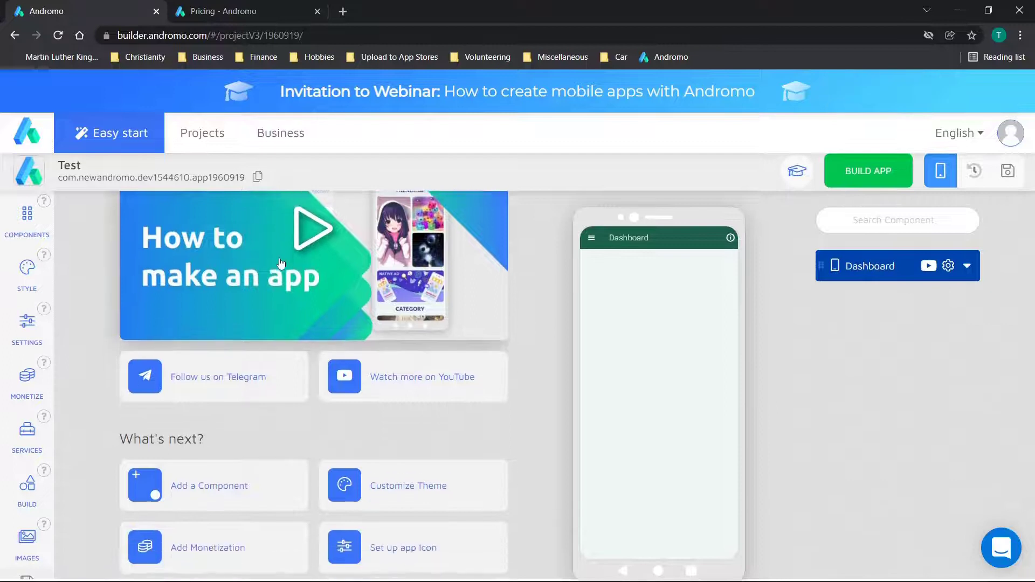
pyautogui.scroll(-1, 280, 263)
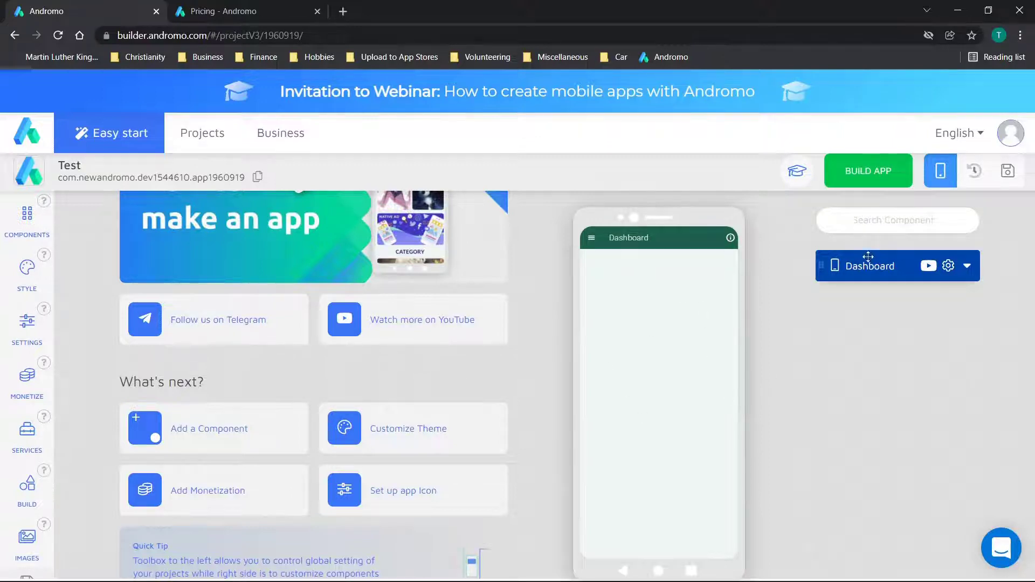
pyautogui.click(968, 266)
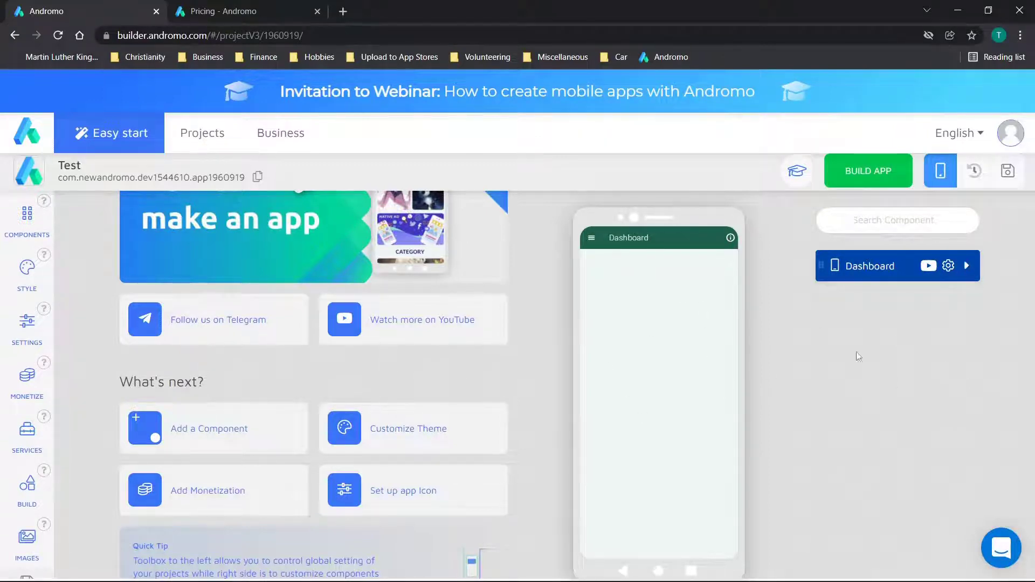
# - Add Audio player online from the Media components group and return the preview to the Dashboard
pyautogui.click(27, 232)
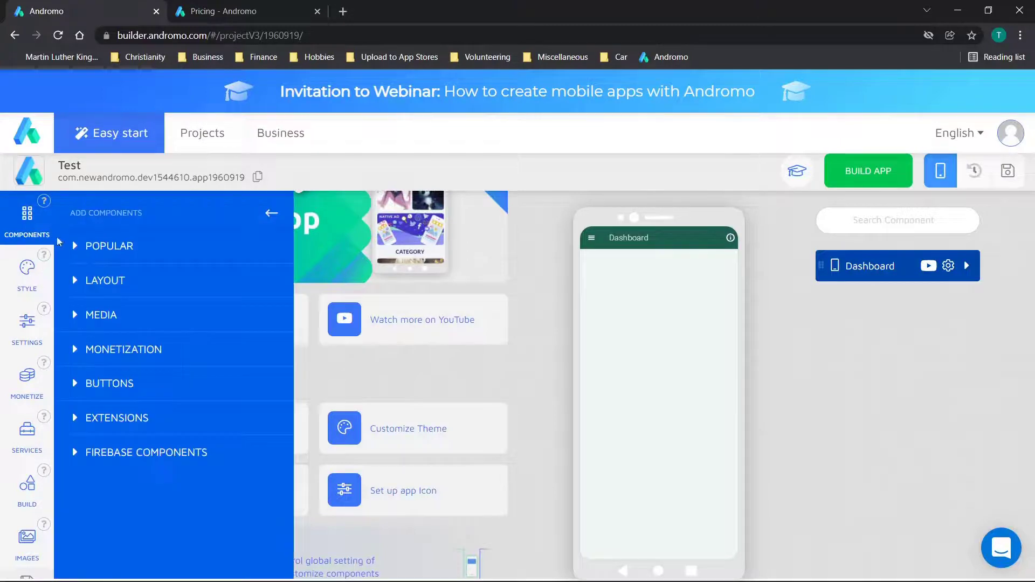
pyautogui.click(91, 281)
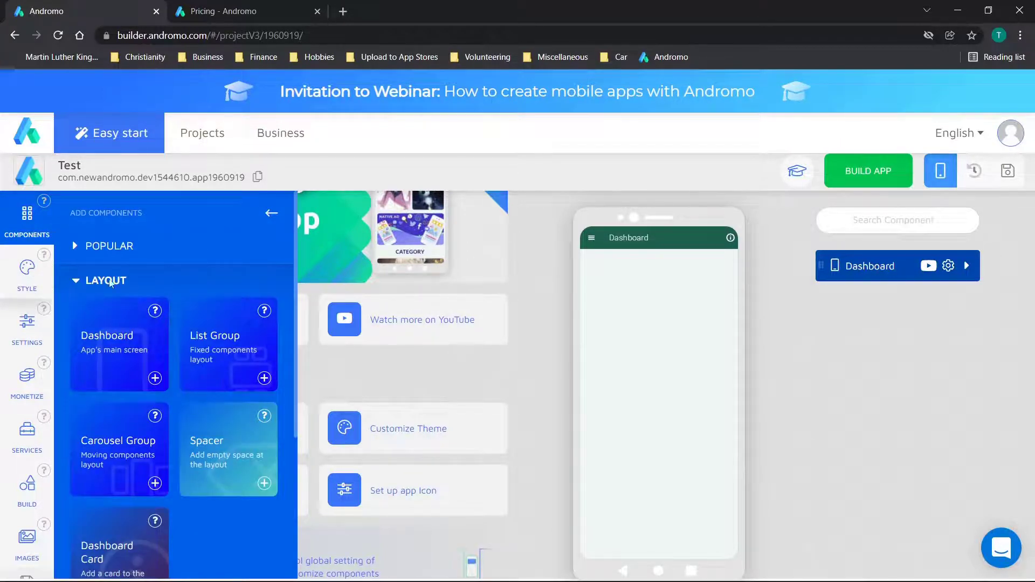
pyautogui.scroll(-5, 160, 344)
pyautogui.click(122, 397)
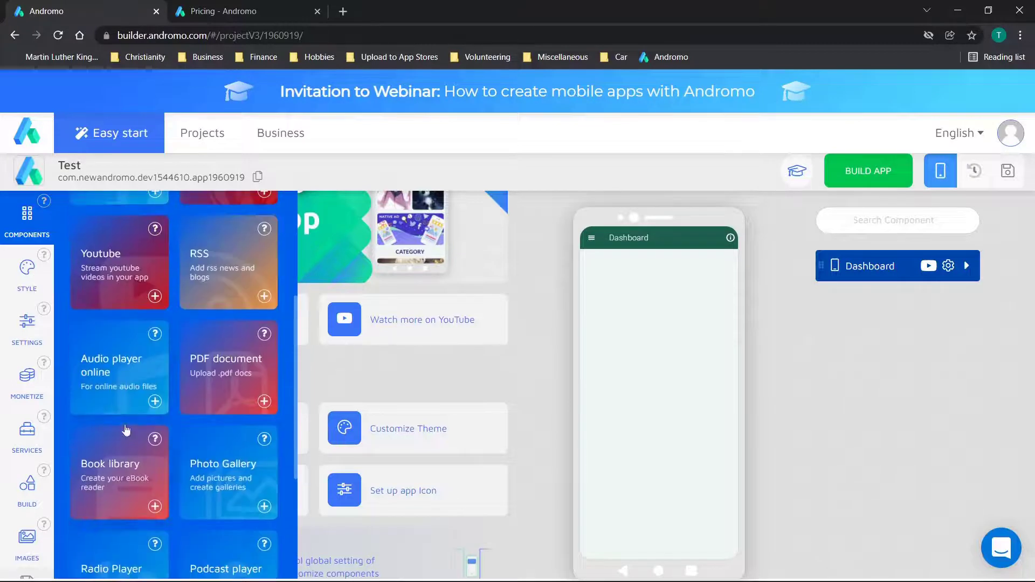
pyautogui.click(155, 401)
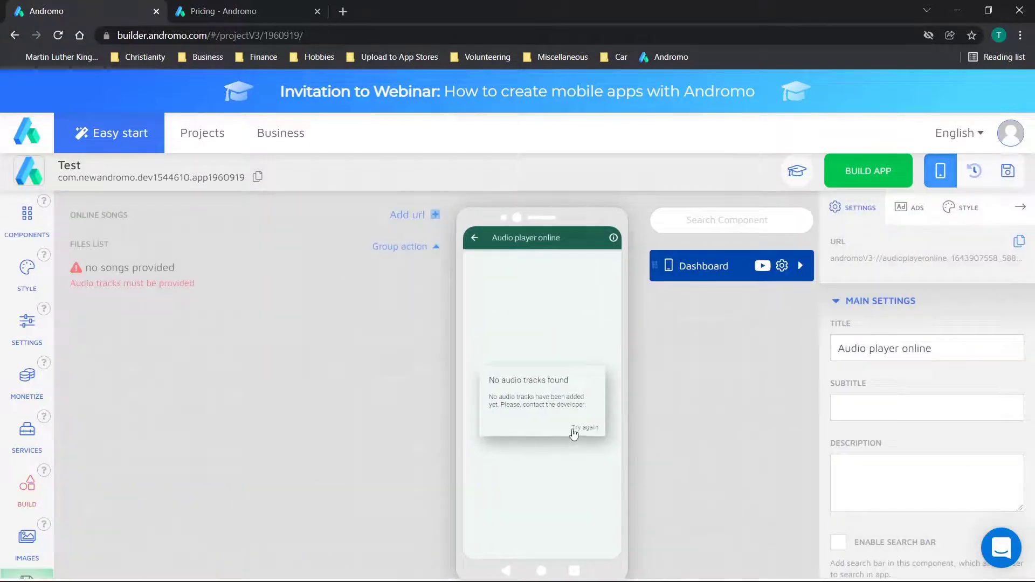
pyautogui.click(475, 237)
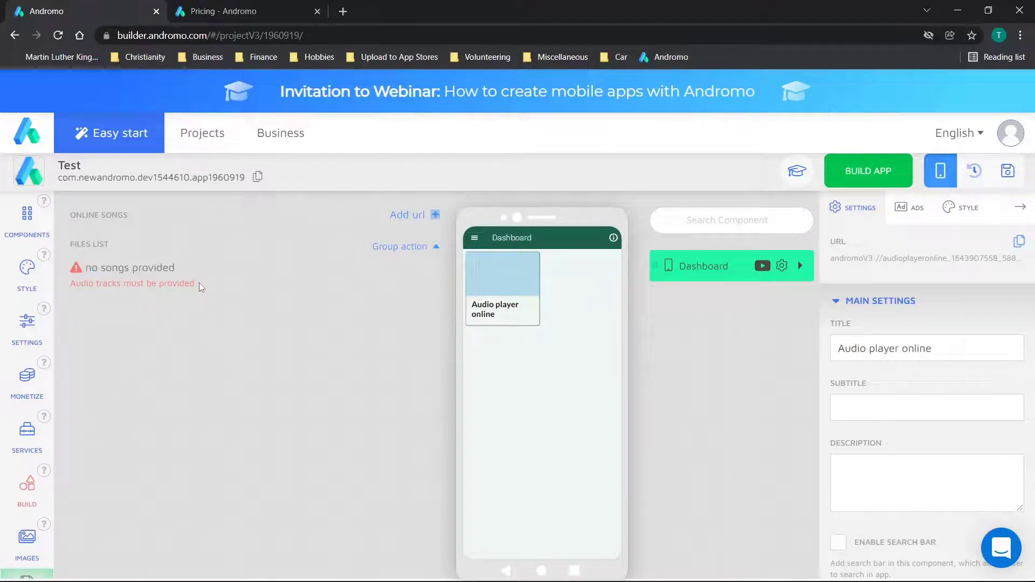
# - Switch between the audio player's Settings, Ads and Style tabs to review its options
pyautogui.click(914, 208)
pyautogui.click(855, 208)
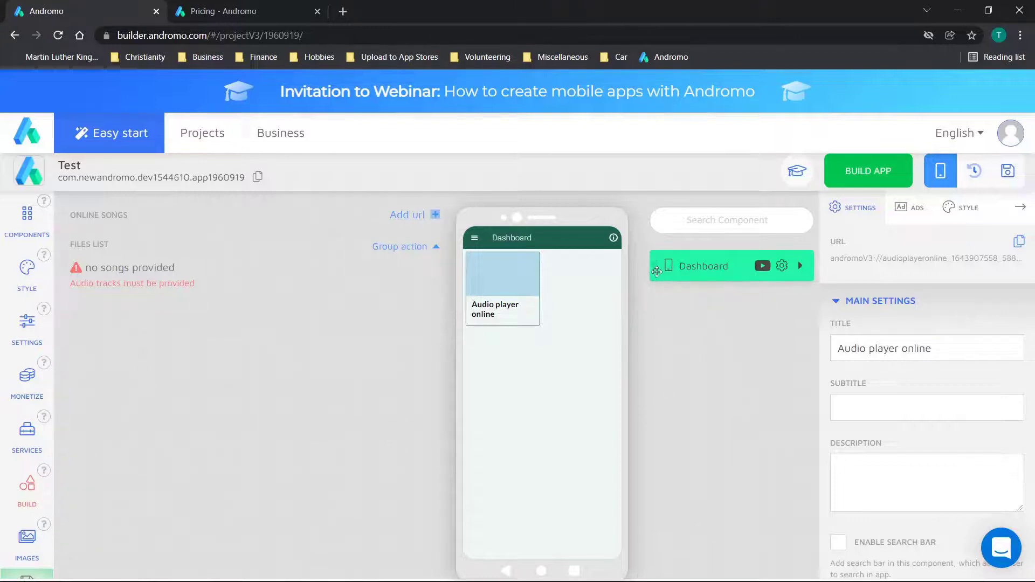
pyautogui.moveTo(656, 267); pyautogui.dragTo(722, 302)
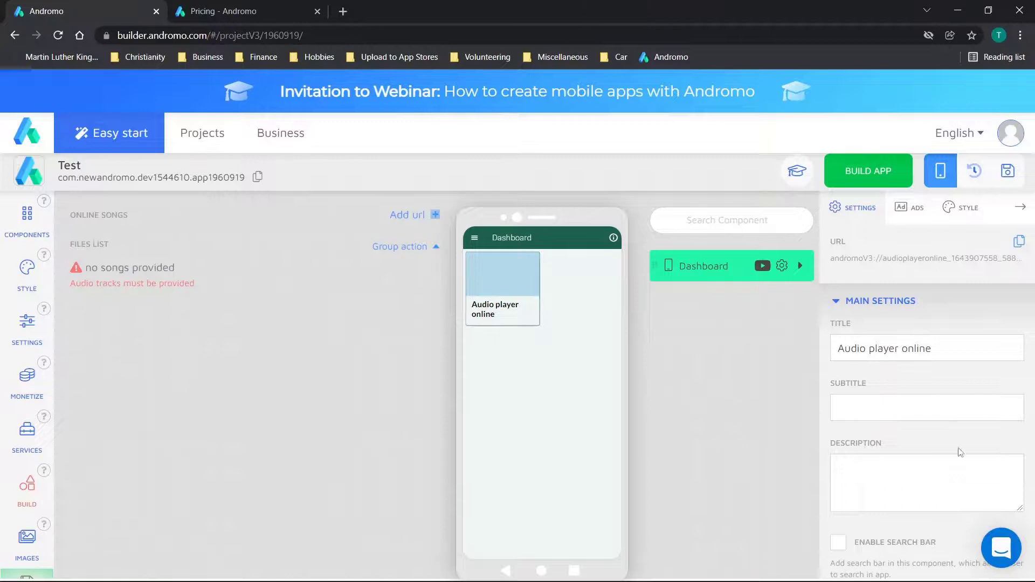
pyautogui.click(965, 215)
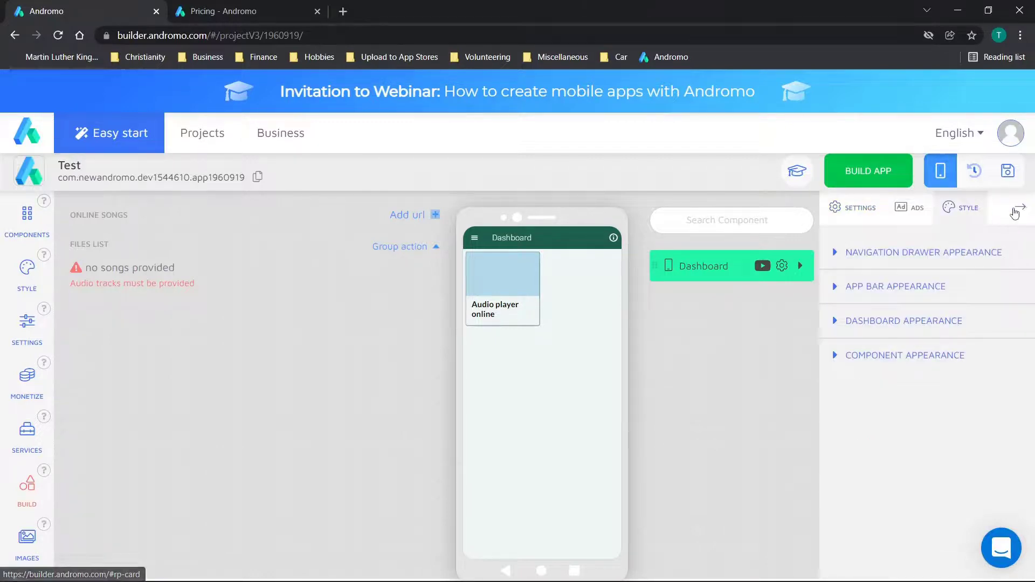
pyautogui.click(1019, 208)
pyautogui.click(1027, 224)
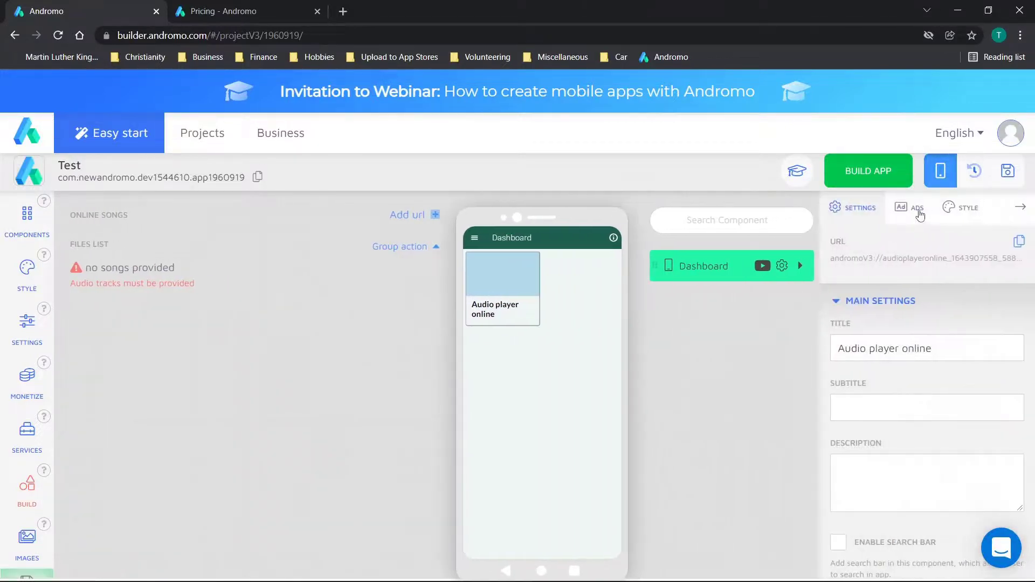
pyautogui.click(917, 209)
pyautogui.click(865, 212)
pyautogui.scroll(-4, 903, 380)
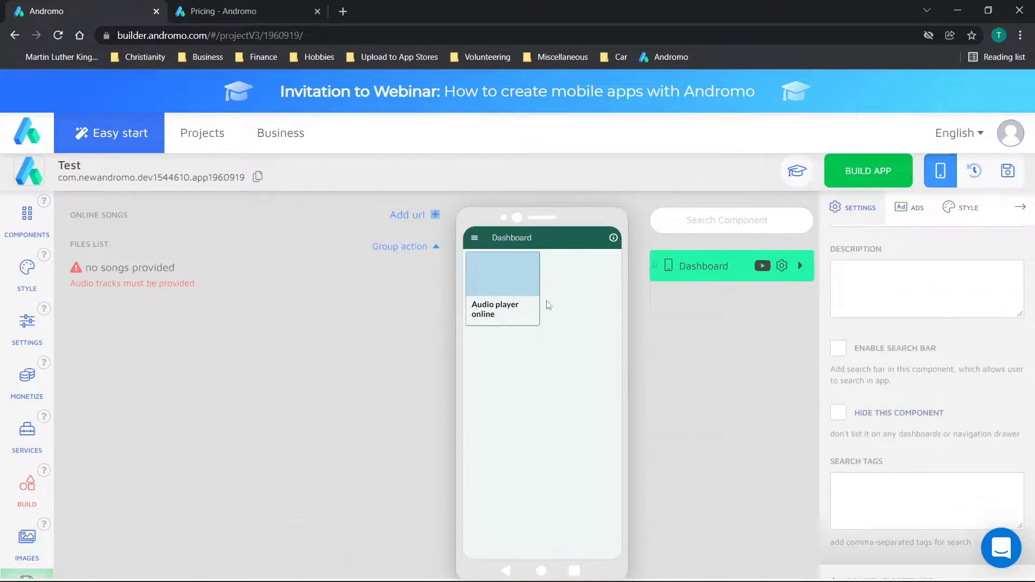
# - Show the Audio player screen in the preview and inspect the component's title field
pyautogui.click(510, 302)
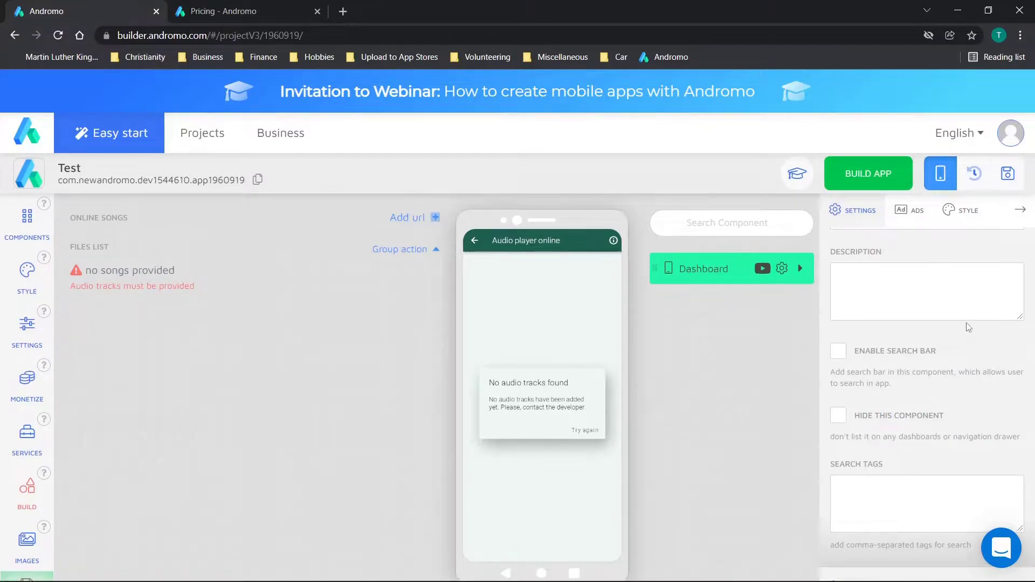
pyautogui.scroll(3, 969, 327)
pyautogui.moveTo(855, 348); pyautogui.dragTo(897, 409)
pyautogui.scroll(-2, 927, 434)
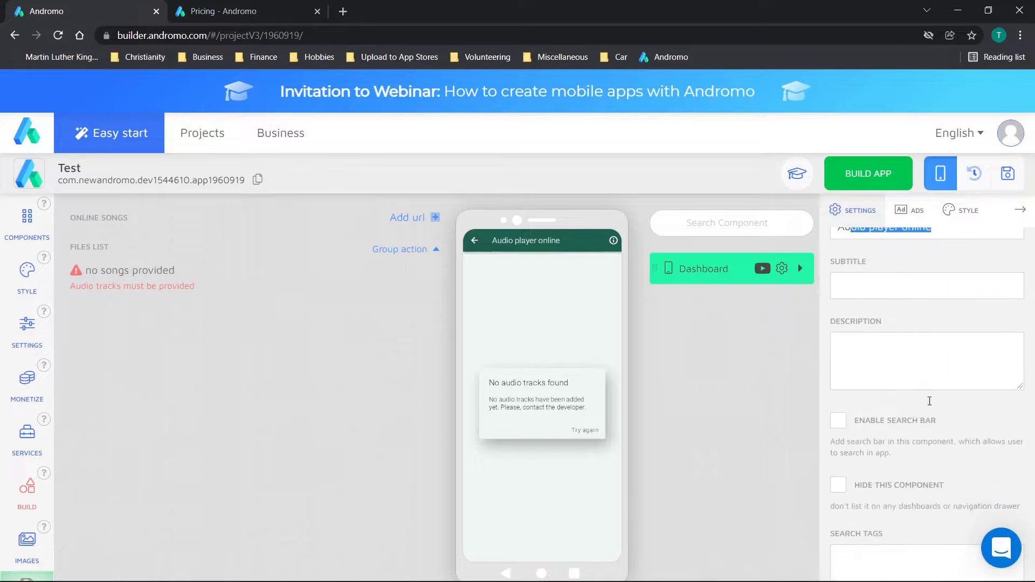
pyautogui.scroll(-1, 924, 538)
pyautogui.scroll(-1, 924, 538)
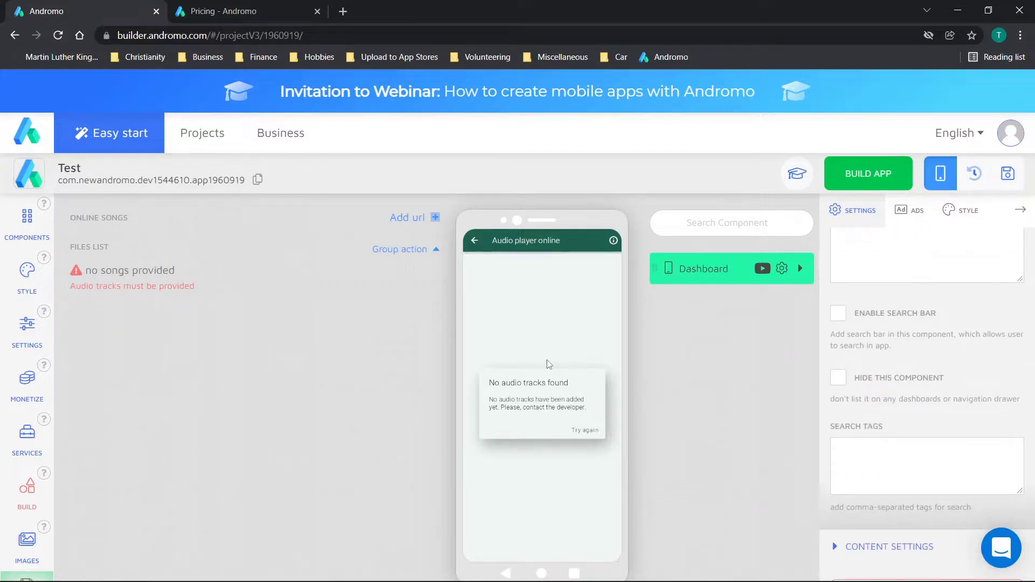
# - Start the builder's guided tour and immediately close it
pyautogui.click(787, 177)
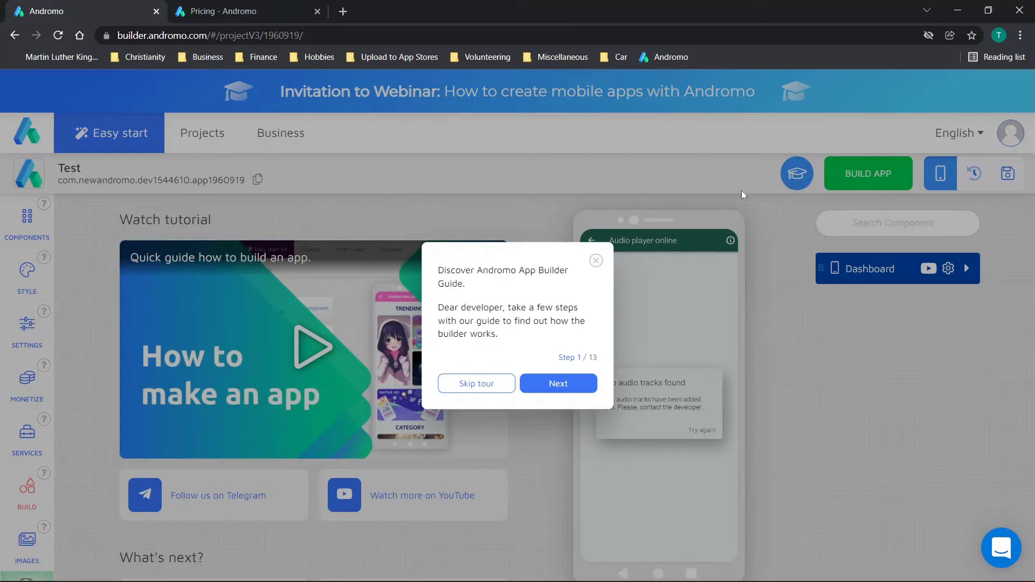
pyautogui.click(596, 261)
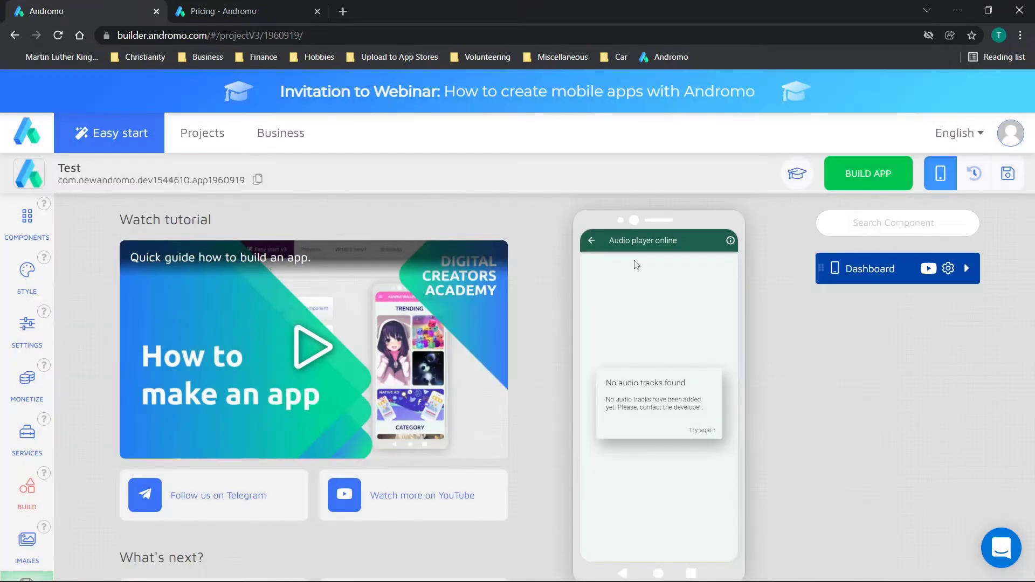